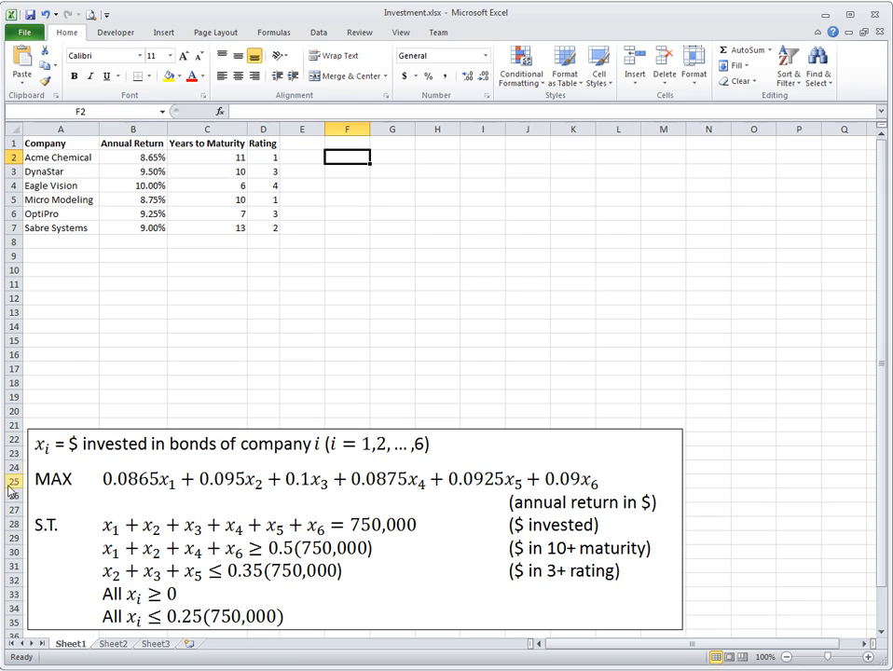
Add the heading "$ Invested" in cell E1 and auto-fit the width of column E
click(306, 144)
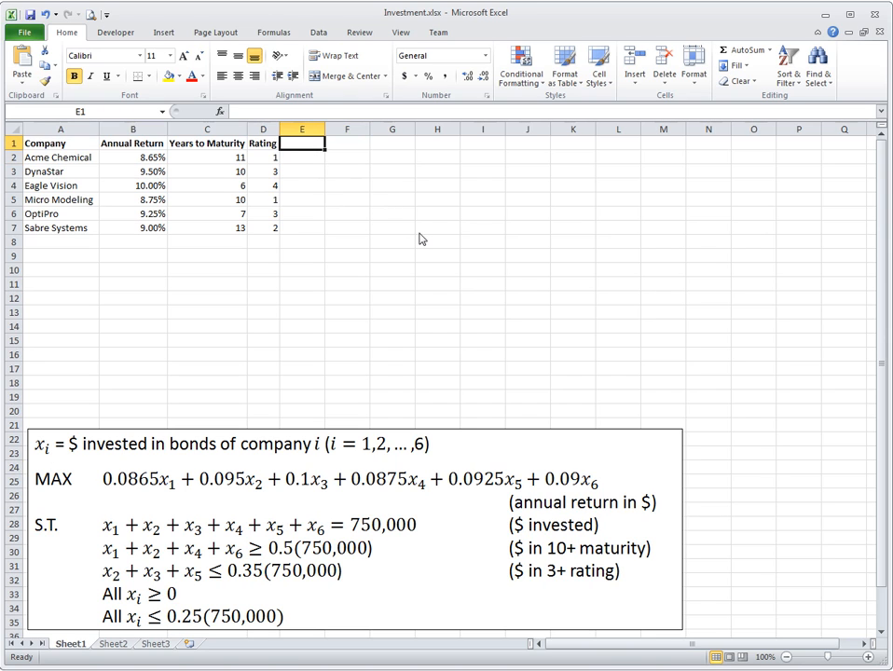
text($)
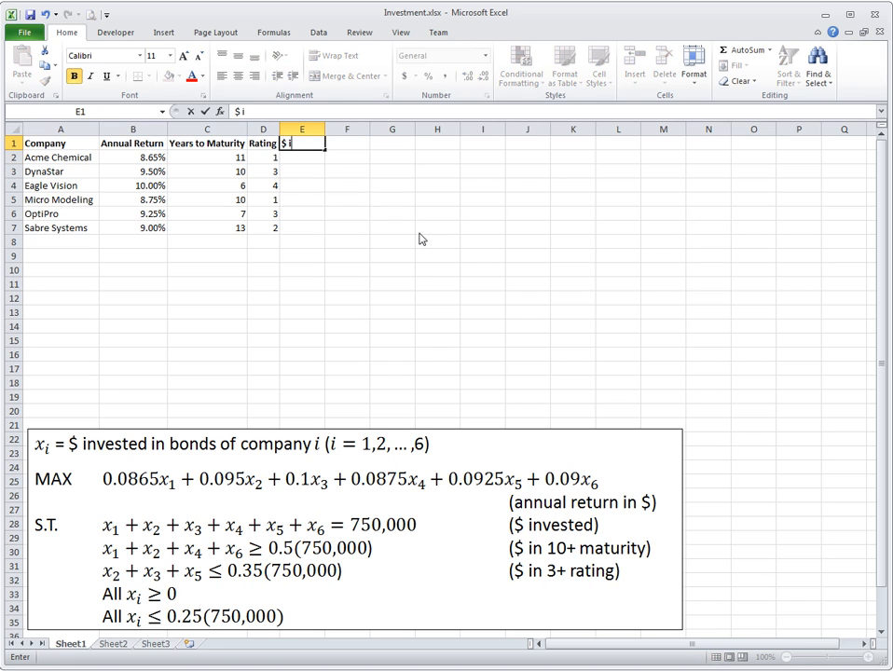
text( Invested)
key(Return)
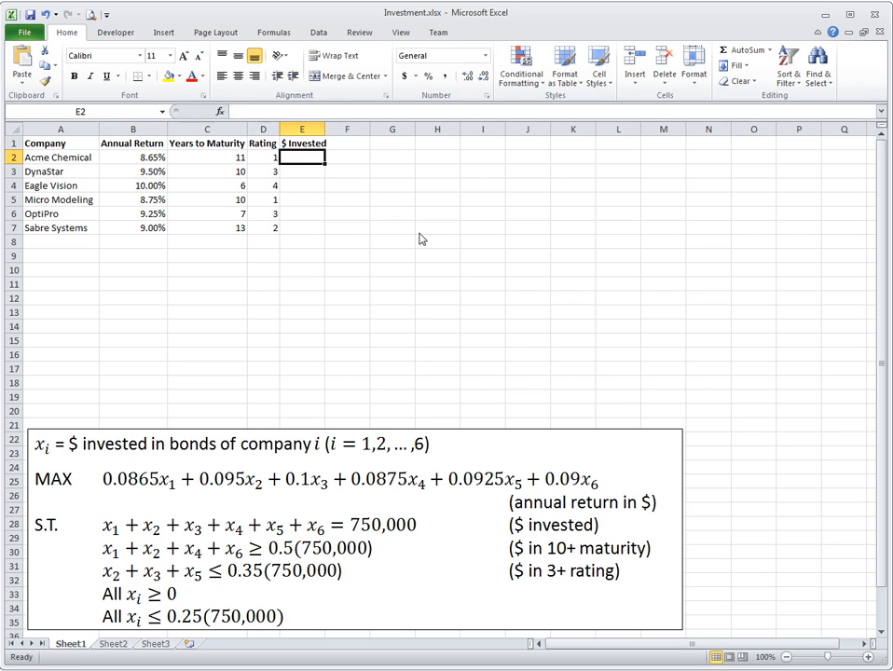
double_click(325, 129)
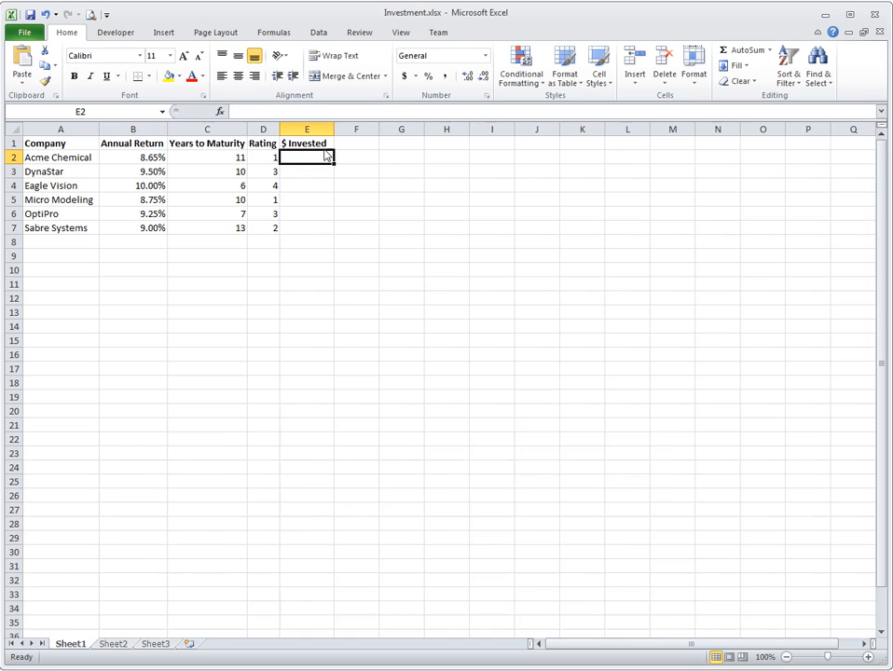
Fill the decision variable cells E2:E7 with yellow
shift+click(314, 229)
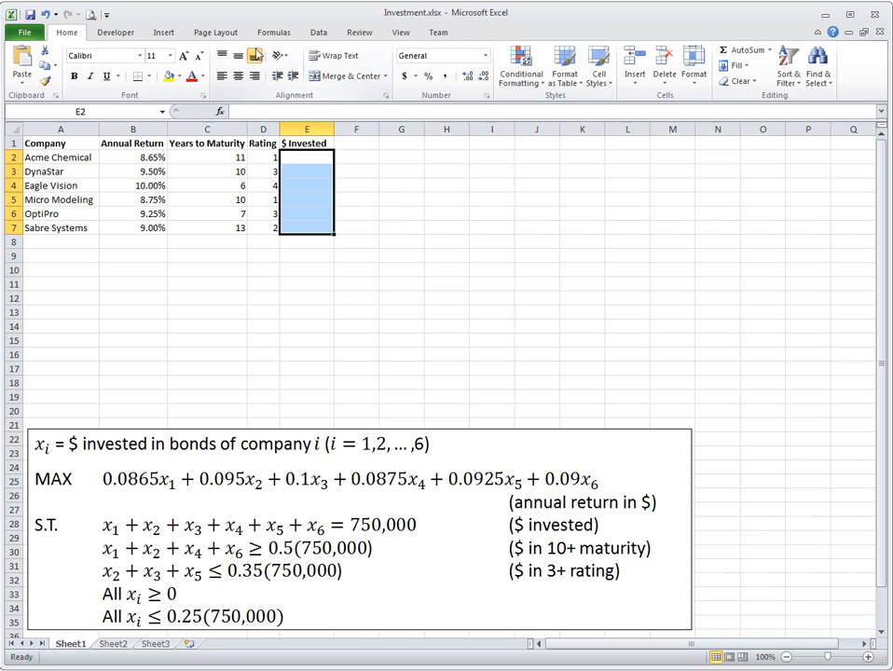
click(169, 77)
click(373, 256)
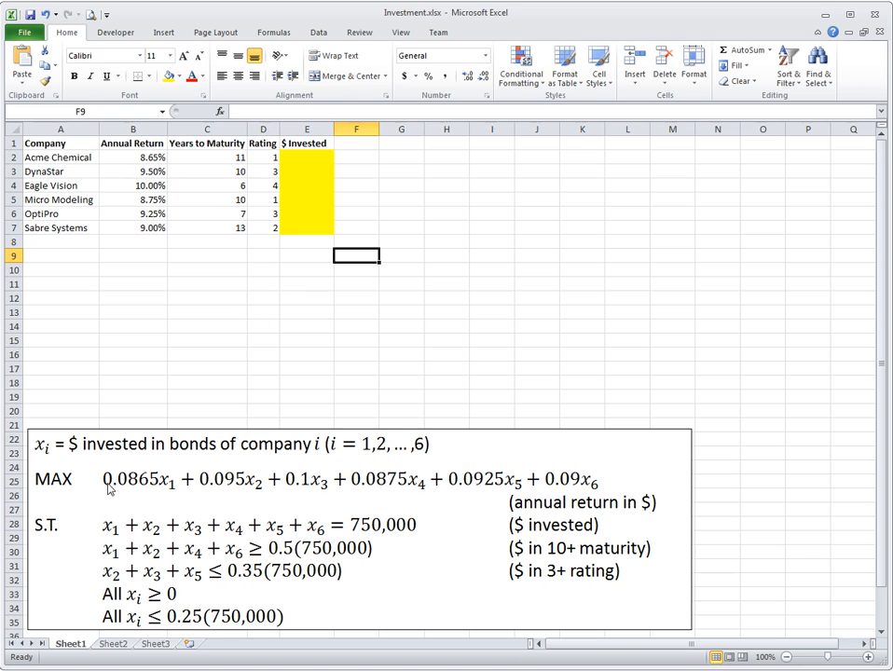
drag(140, 158, 151, 232)
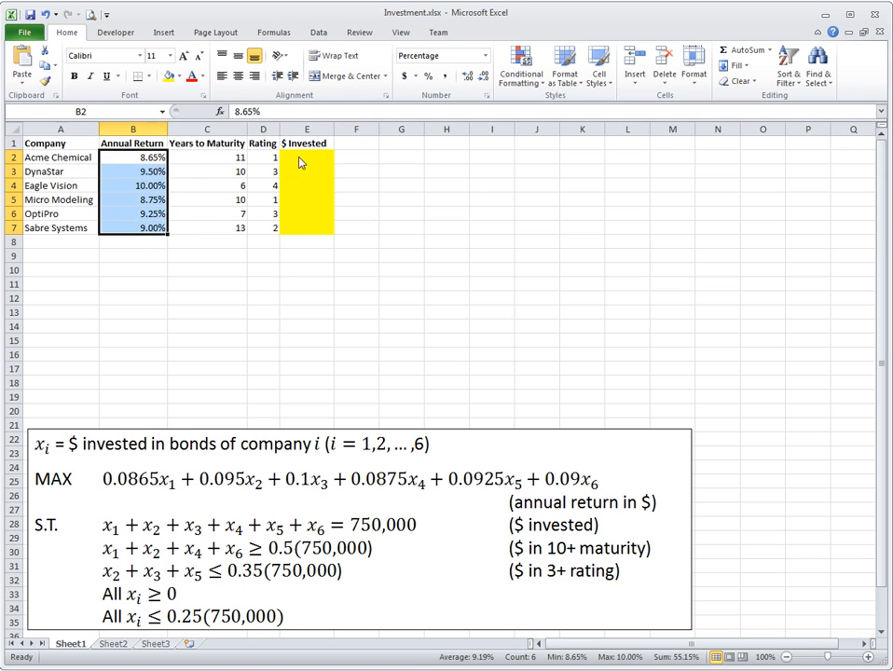
drag(304, 160, 304, 232)
click(147, 242)
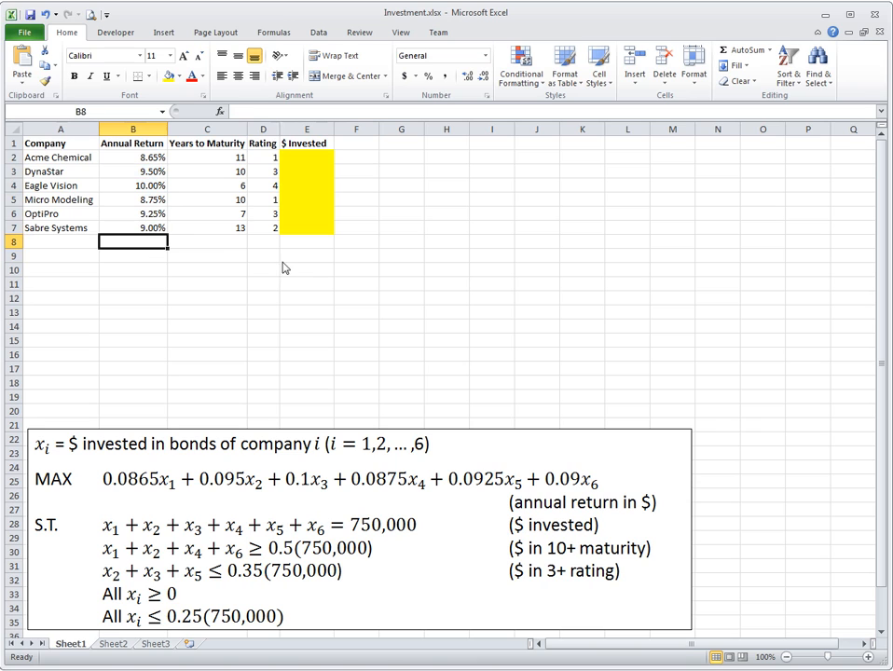
click(140, 257)
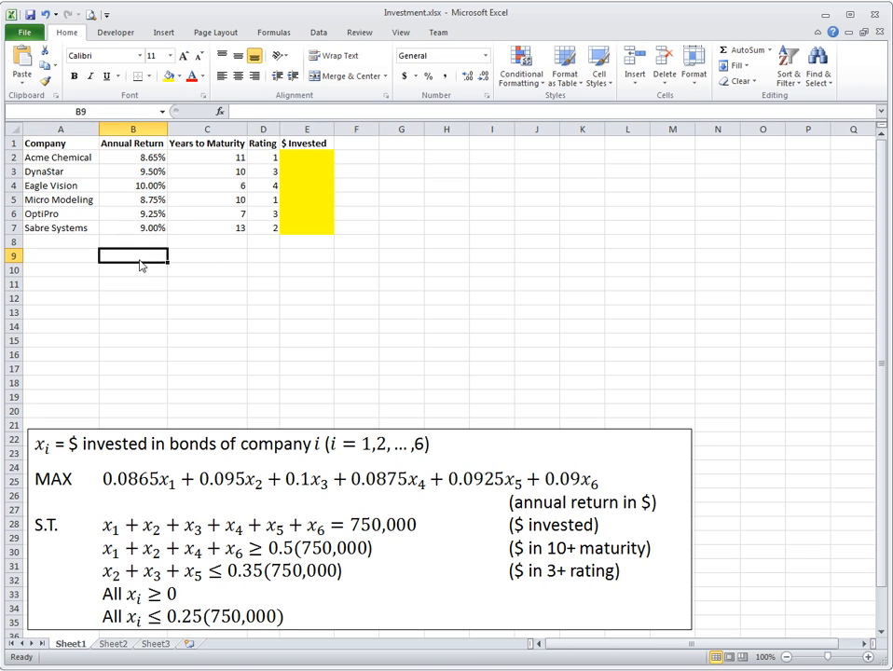
click(71, 259)
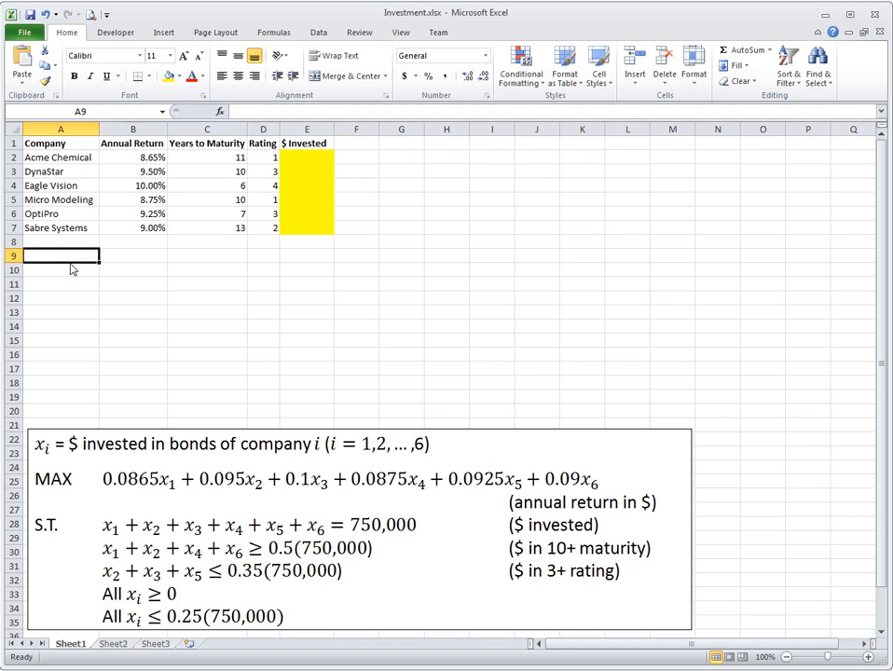
text(tot)
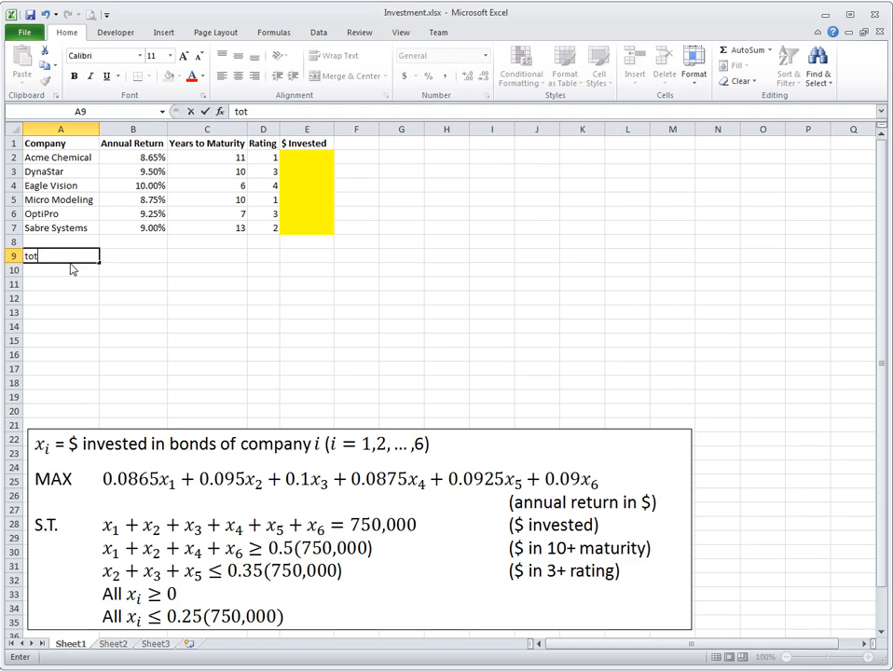
text(al retrun)
key(BackSpace)
key(BackSpace)
key(Tab)
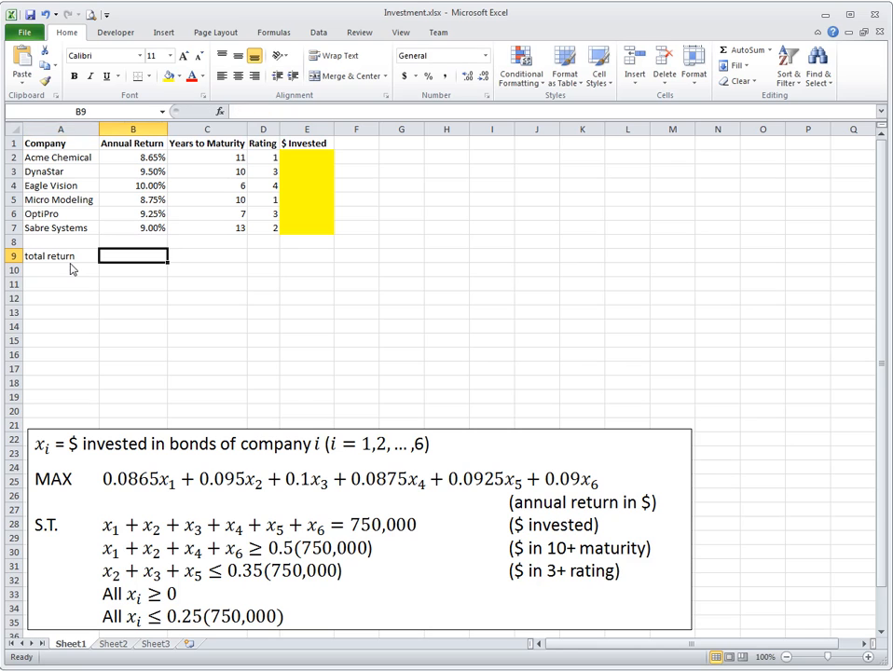
key(Left)
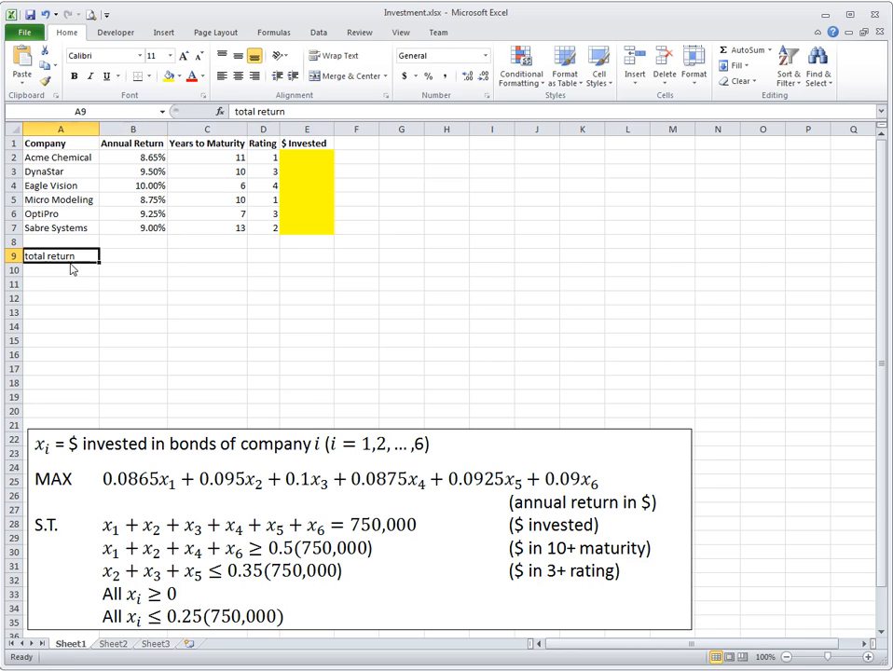
key(Delete)
Enter the label "Total Return" in cell A8 and make it bold
key(Up)
text(Total R)
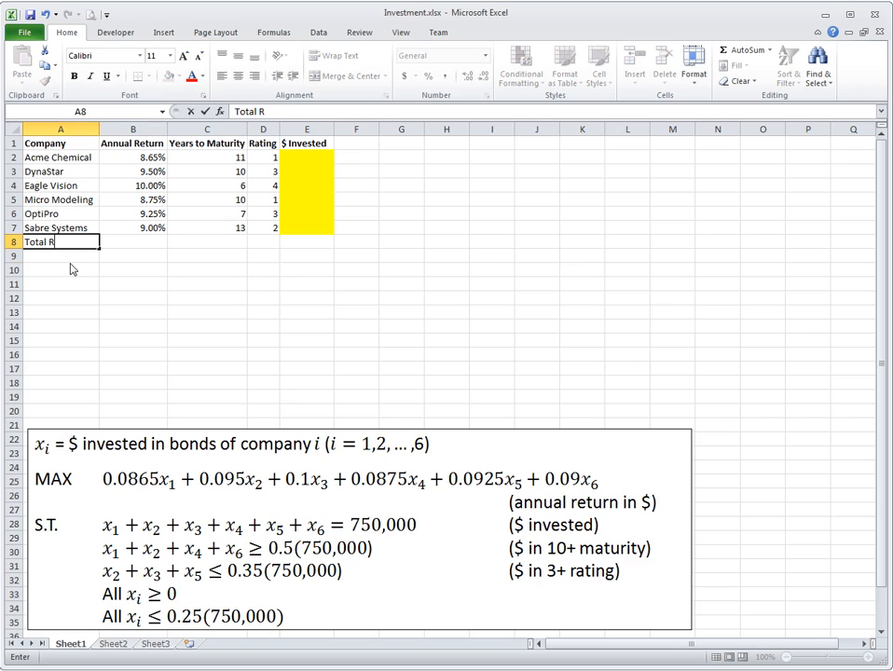
text(eturn)
key(Tab)
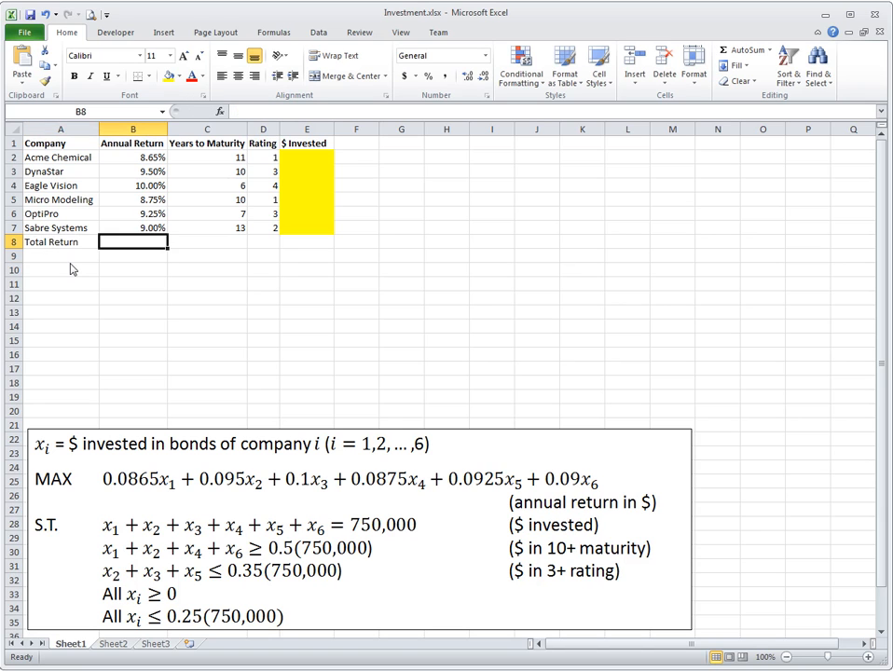
click(89, 245)
click(74, 75)
Enter the formula =SUMPRODUCT(B2:B7,$E$2:$E$7) in B8, with the $ Invested range as an absolute reference
click(143, 246)
text(=sumpri)
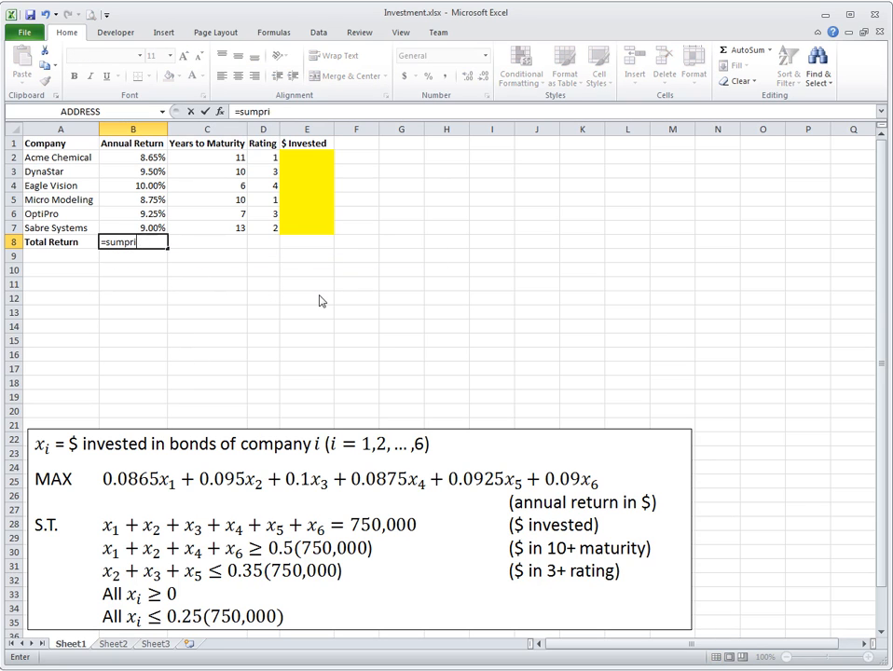
key(BackSpace)
text(oduct()
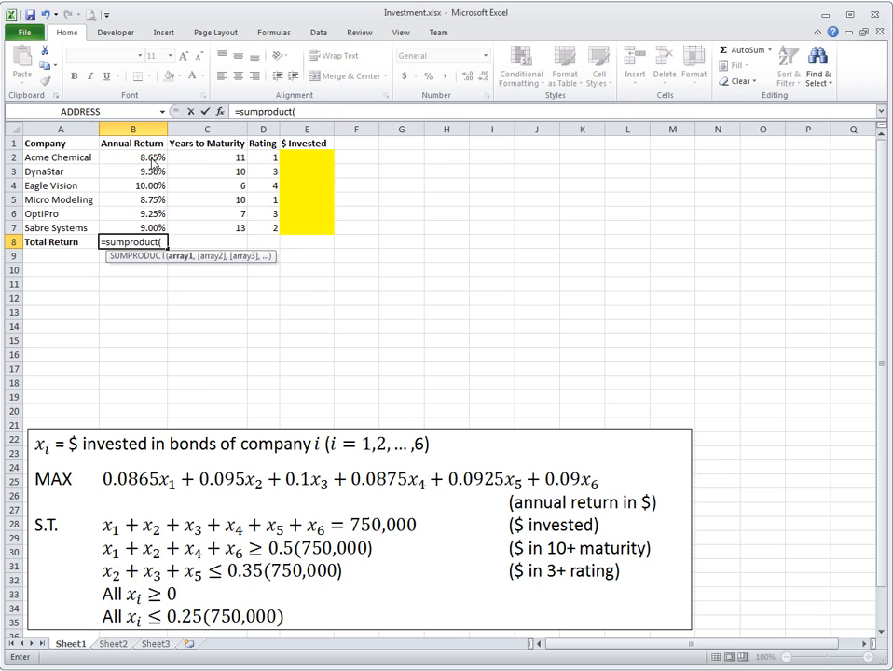
drag(151, 159, 177, 231)
text(,)
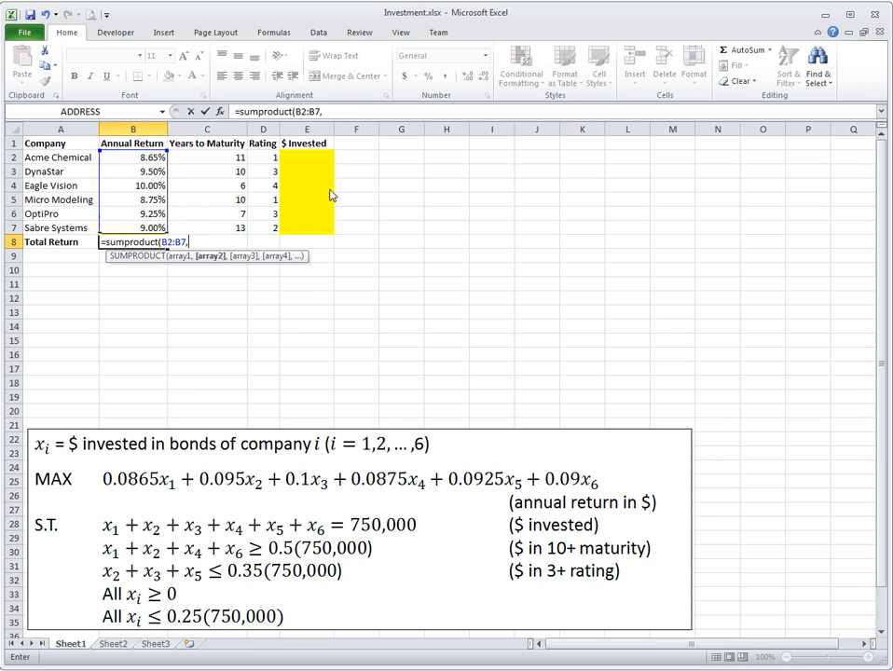
drag(286, 155, 323, 229)
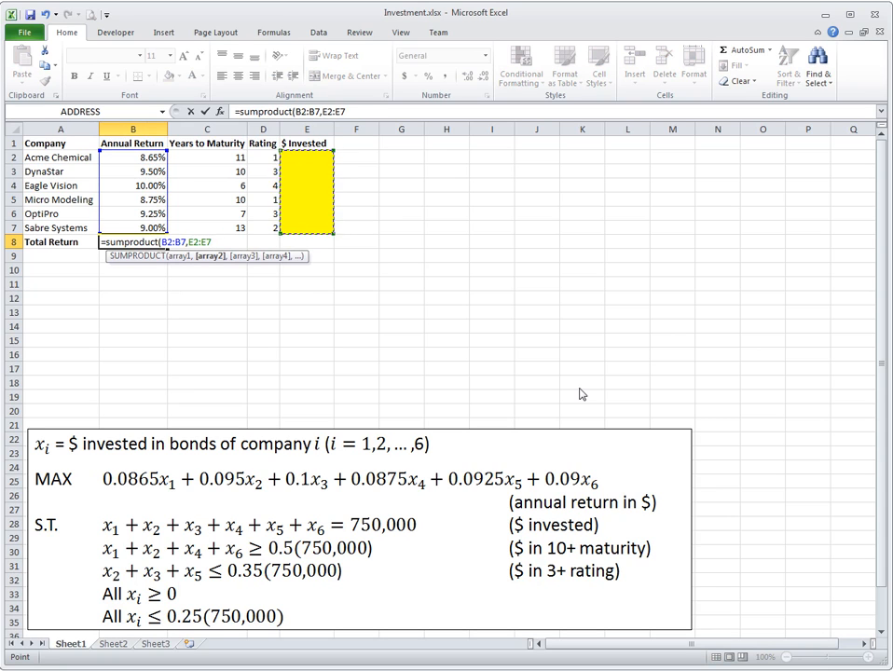
key(F4)
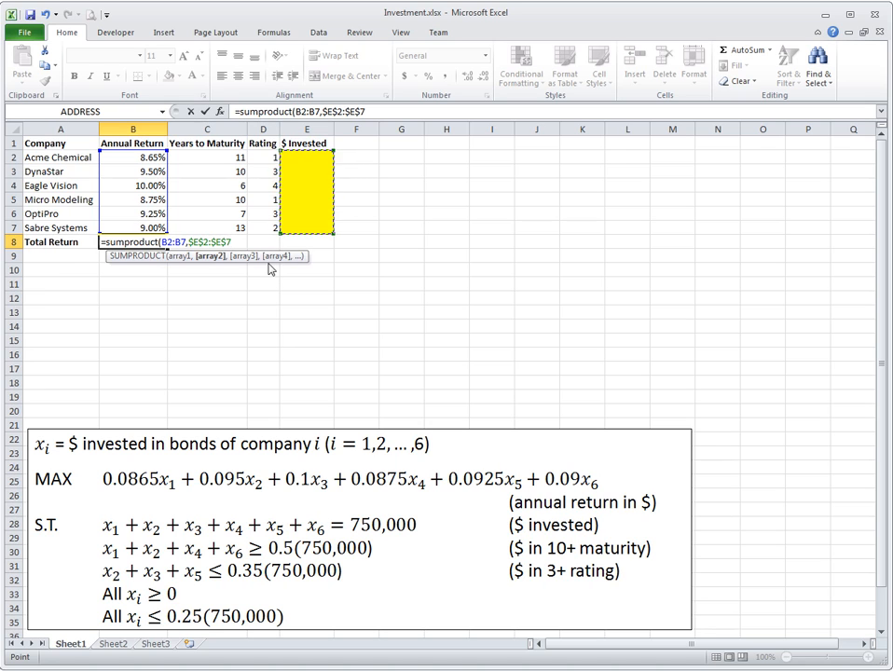
text())
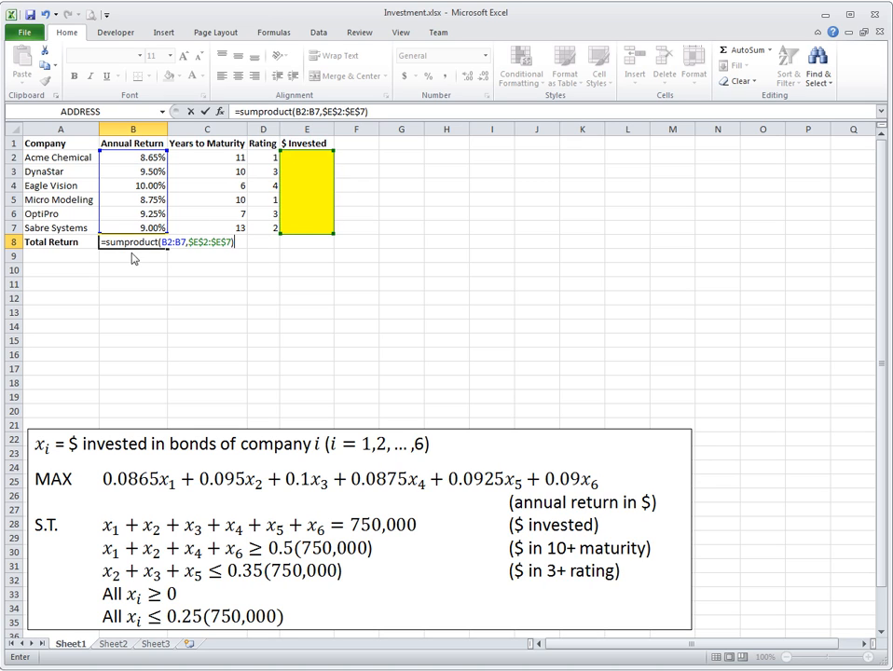
key(ctrl+Return)
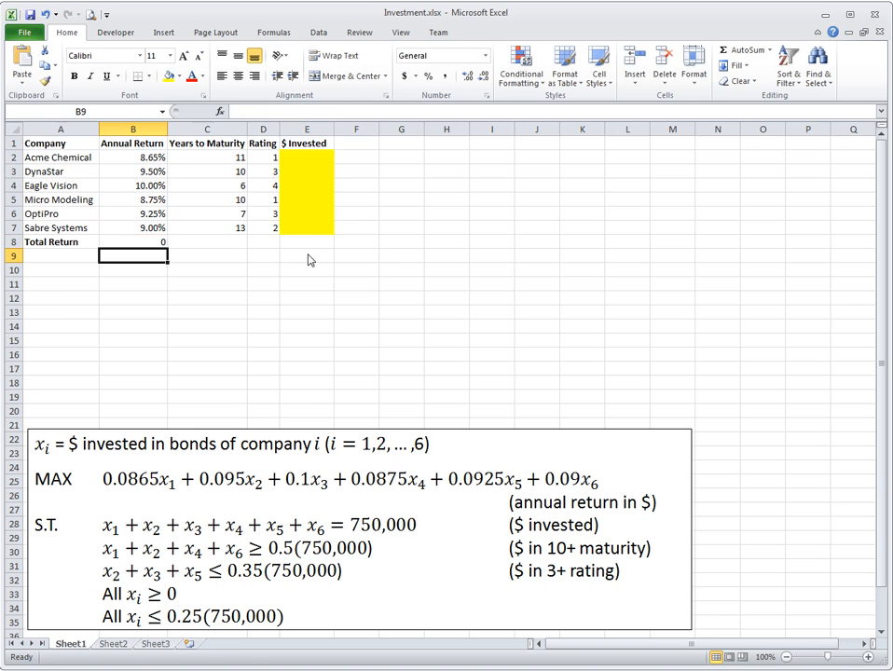
Enter 1000 as the trial investment for Acme Chemical in E2 and check the ranges referenced by the Total Return formula
click(284, 160)
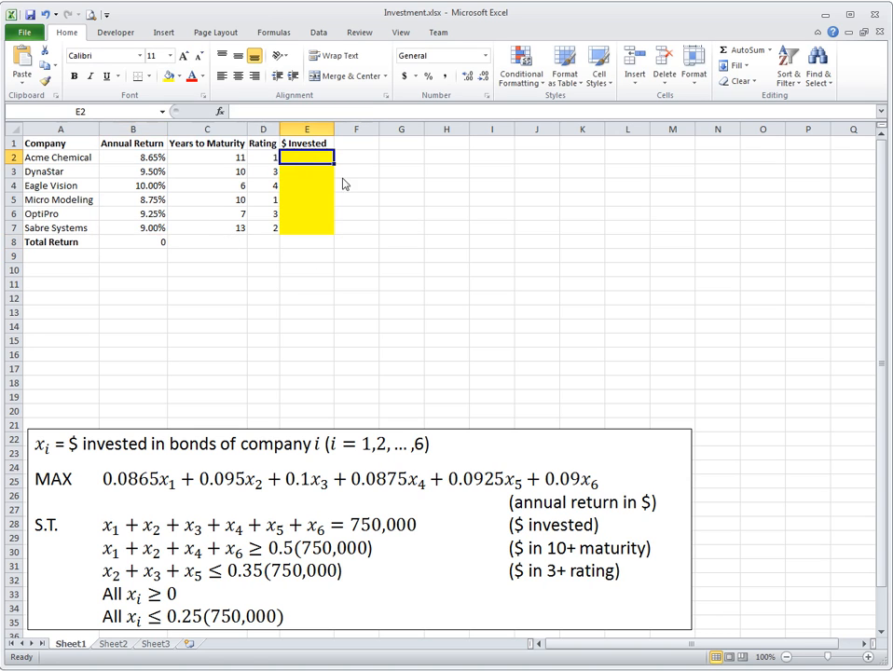
text(1000)
key(Return)
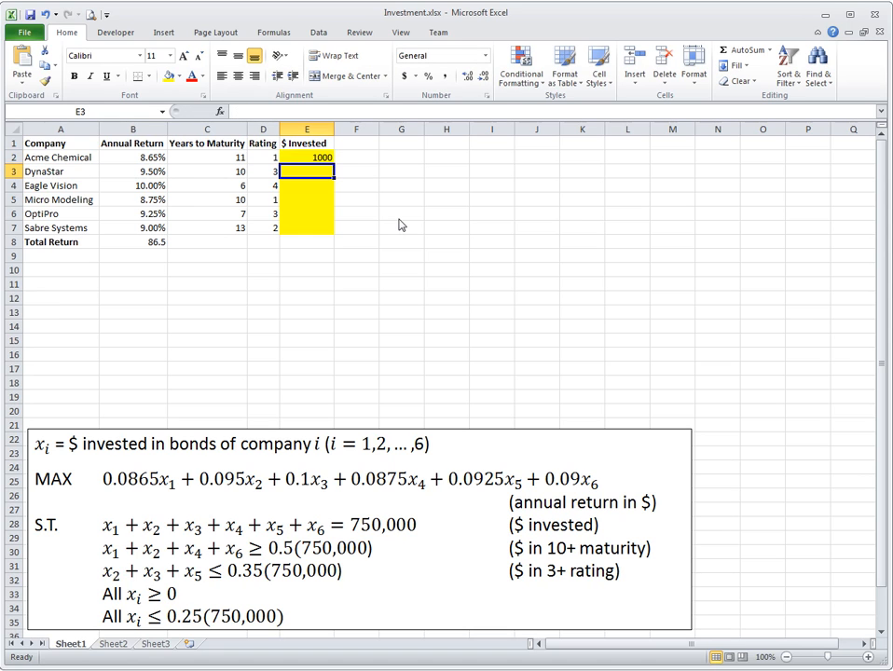
click(154, 245)
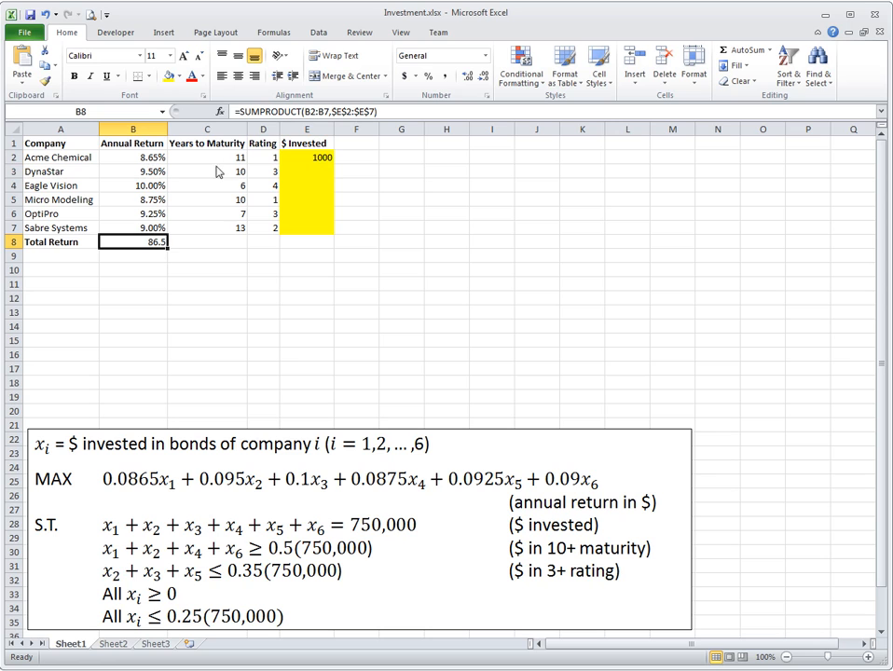
key(F2)
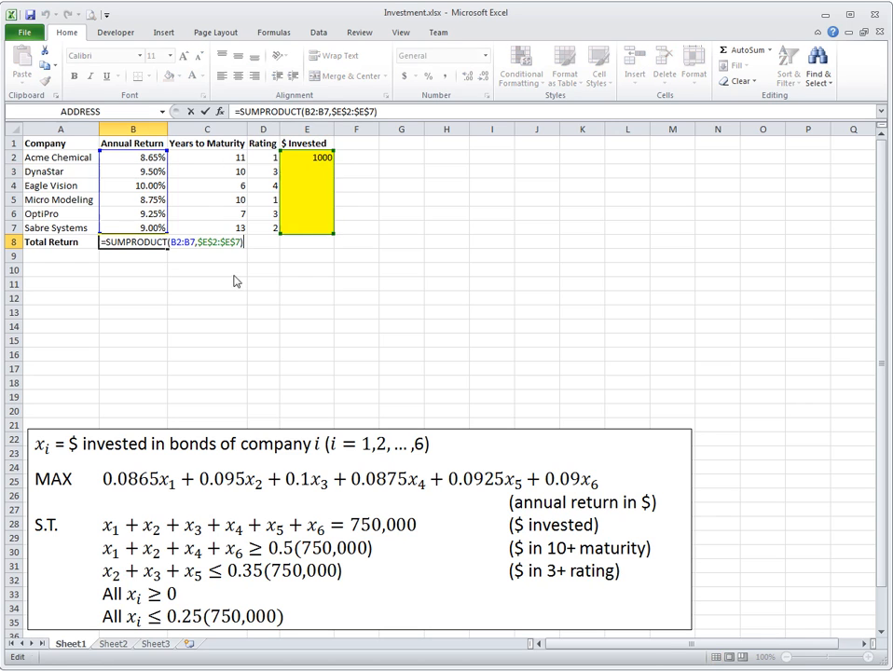
key(Escape)
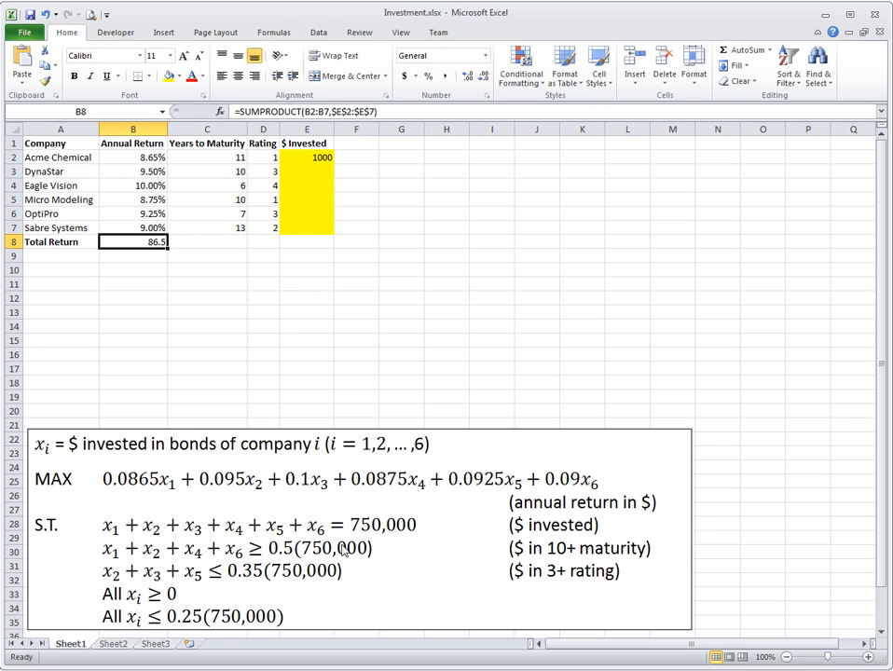
Enter the label "Total" in cell D8 and make it bold
click(299, 243)
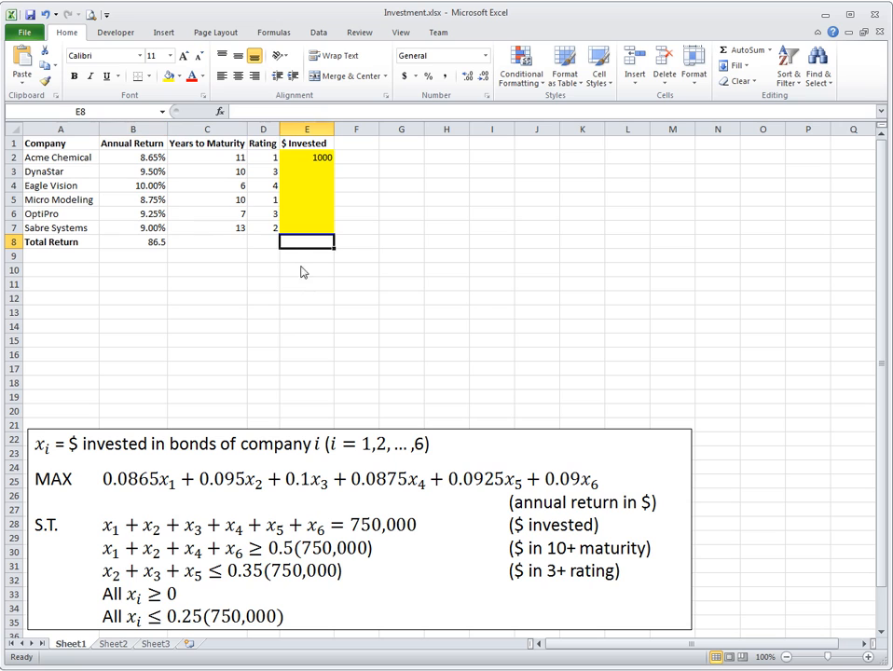
key(Left)
text(Total)
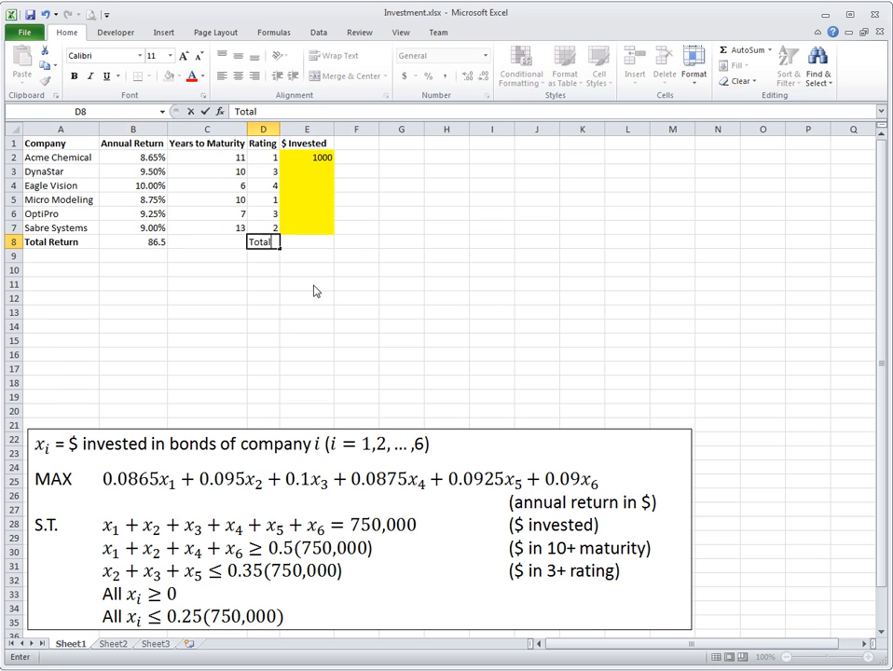
key(Return)
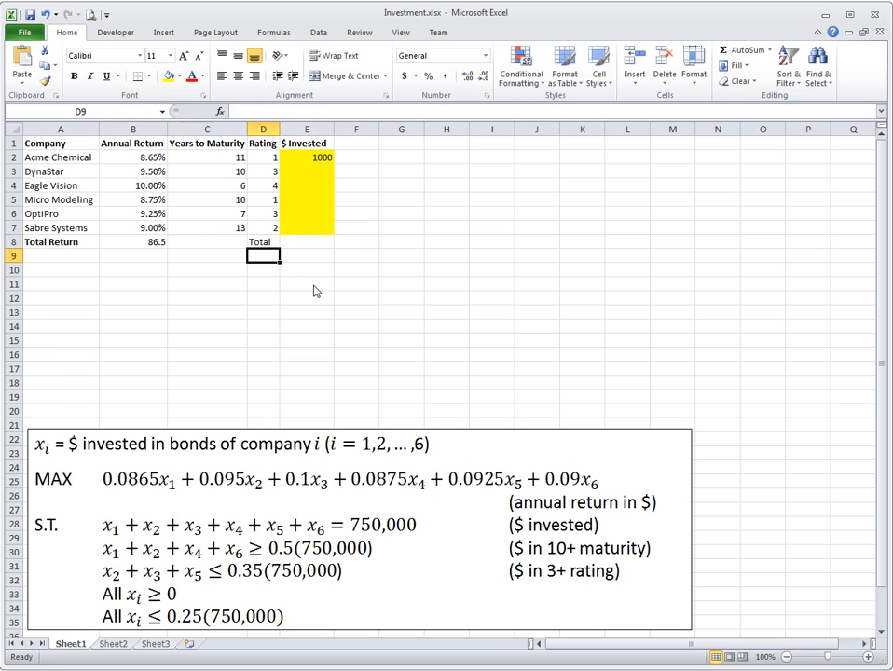
click(263, 242)
click(74, 75)
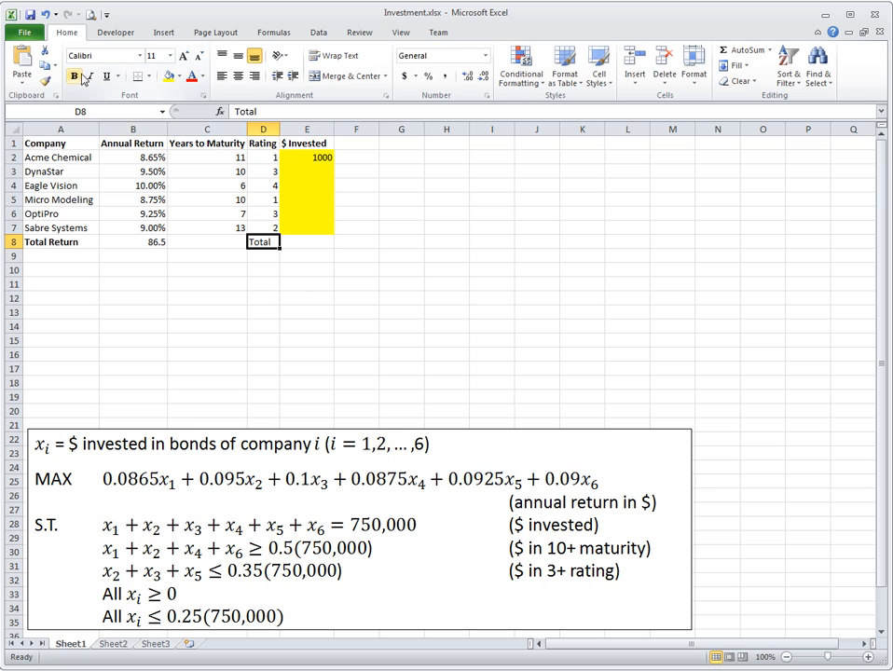
Enter the label "Avail" in cell D9 and make it bold
key(Return)
text(Avail)
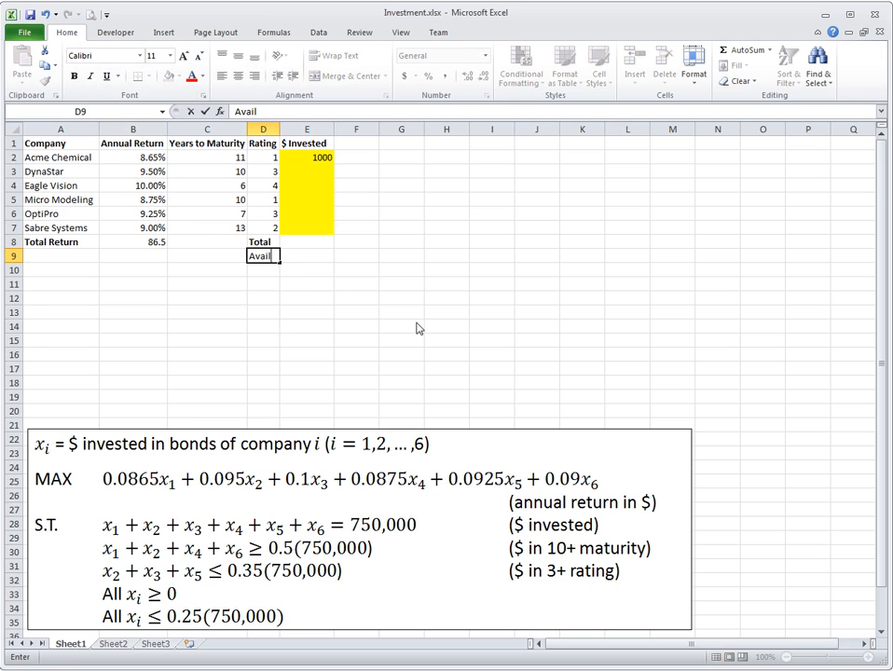
key(Return)
click(262, 255)
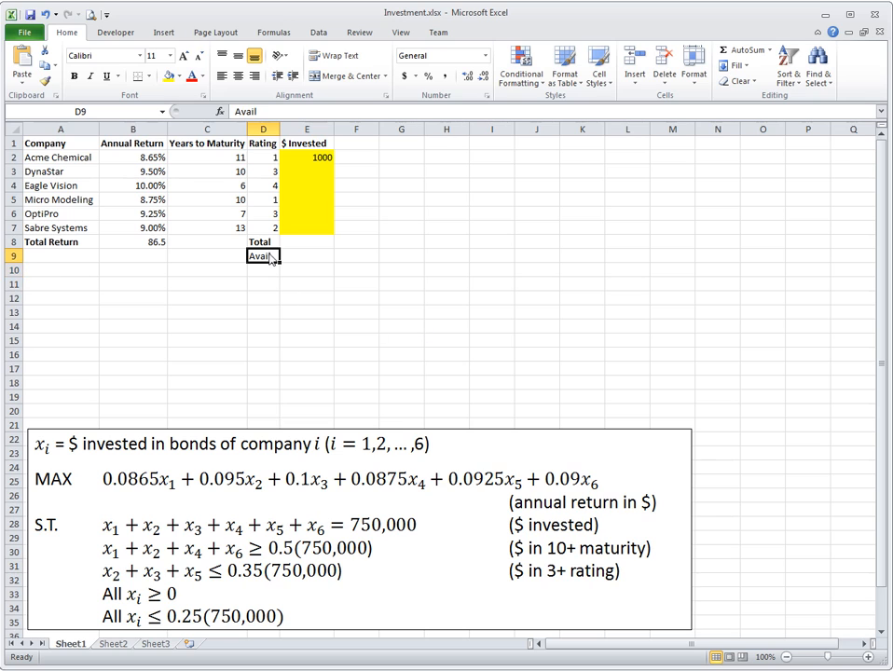
click(75, 76)
Enter the formula =SUM(E2:E7) in E8 to total the $ Invested cells
click(308, 242)
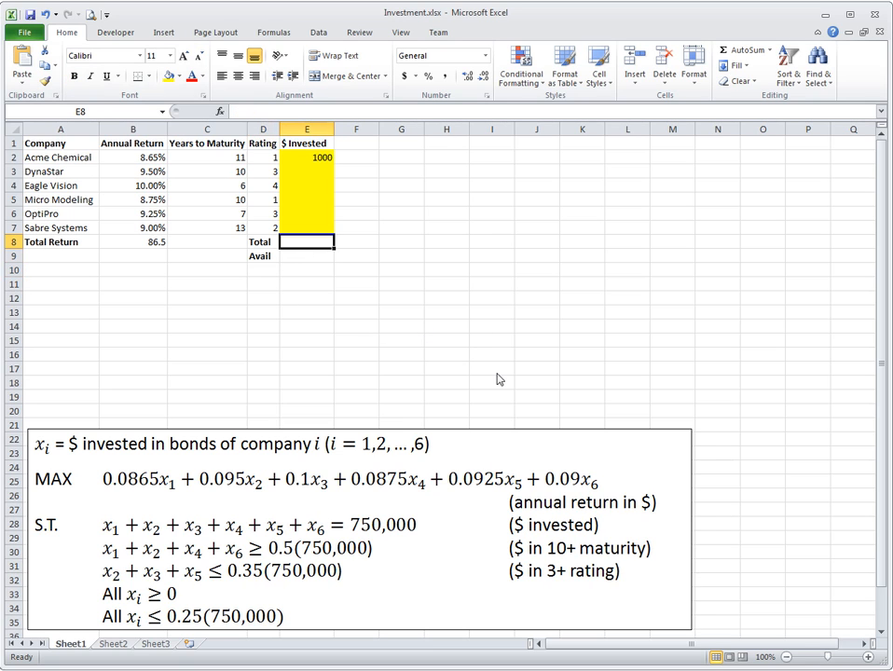
text(=sum()
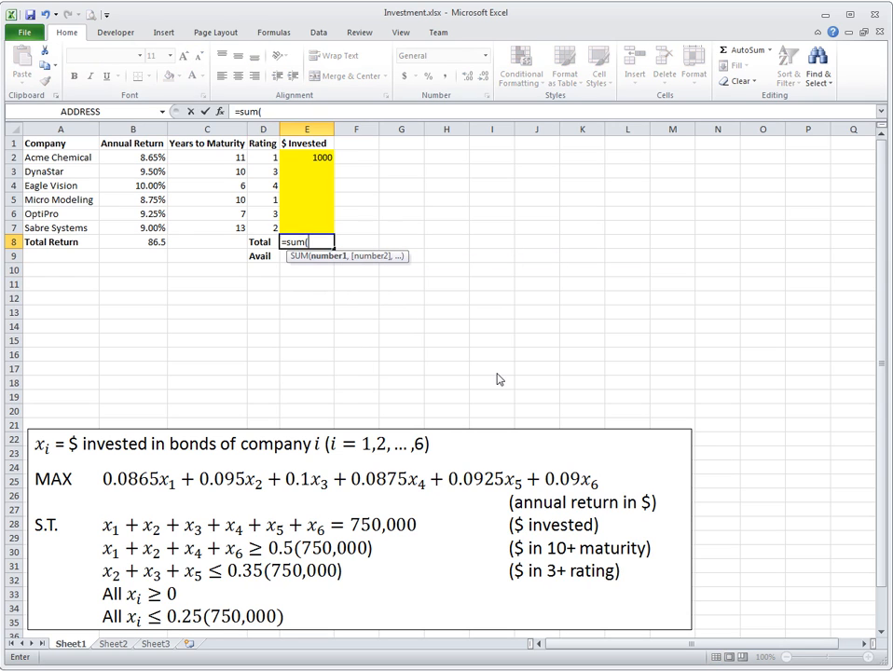
key(Up)
key(shift+Up)
key(shift+Up)
key(shift+Up)
key(shift+Up)
key(shift+Up)
key(Return)
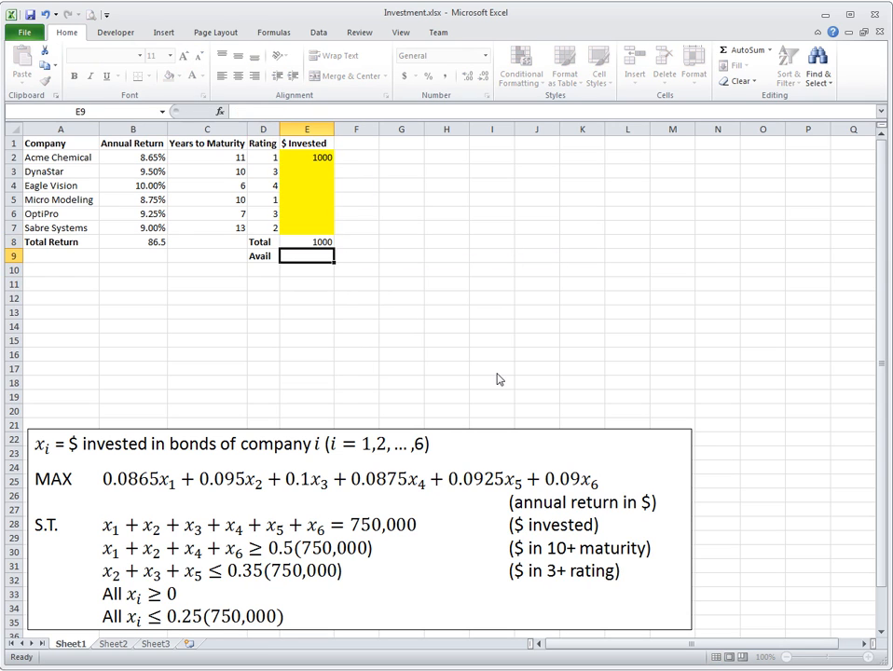
Enter 750000 as the available amount in E9
text(75)
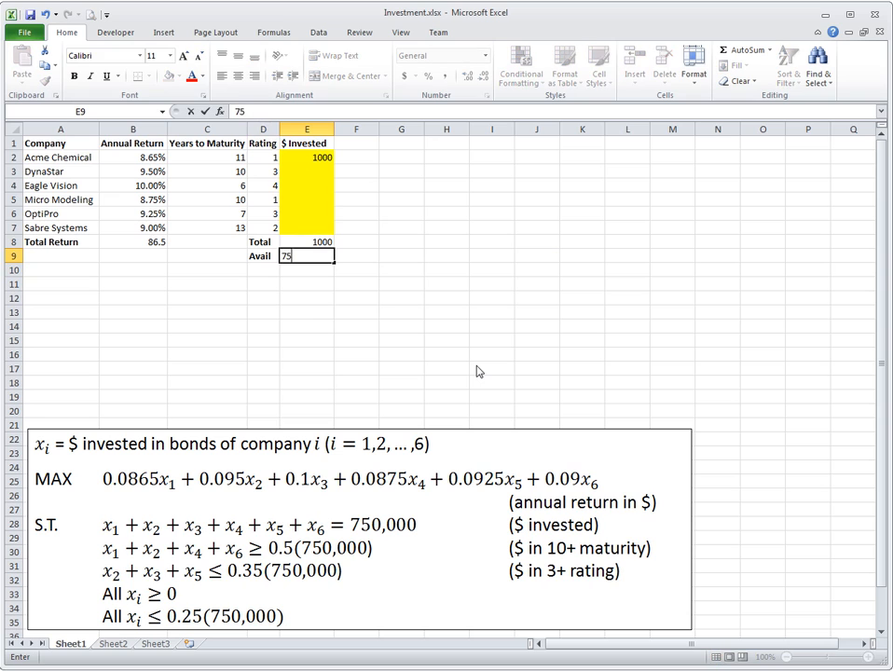
text(0000)
key(Return)
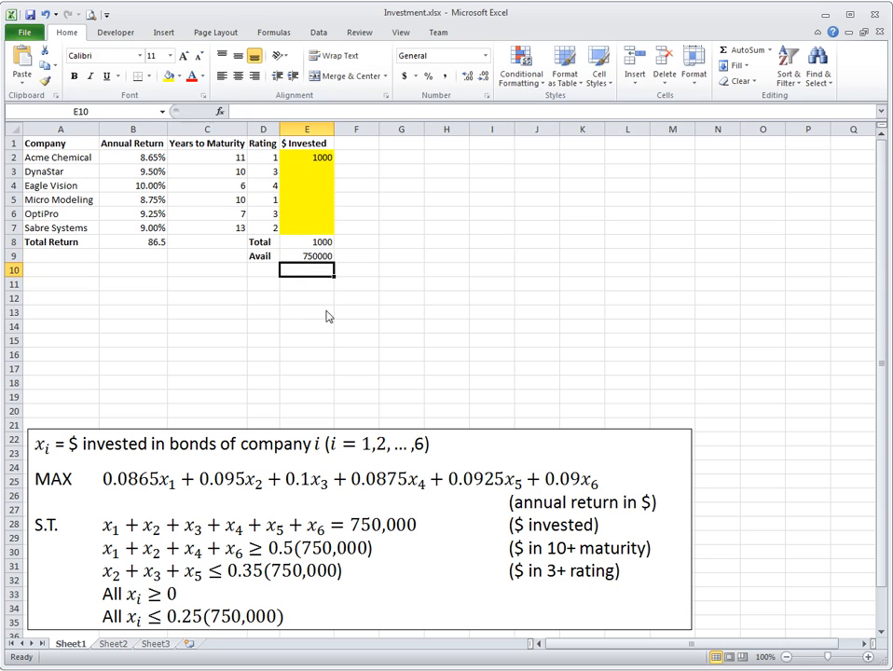
Fill the Total Return formula cell B8 and the investment total cell E8 with green
key(Up)
key(Up)
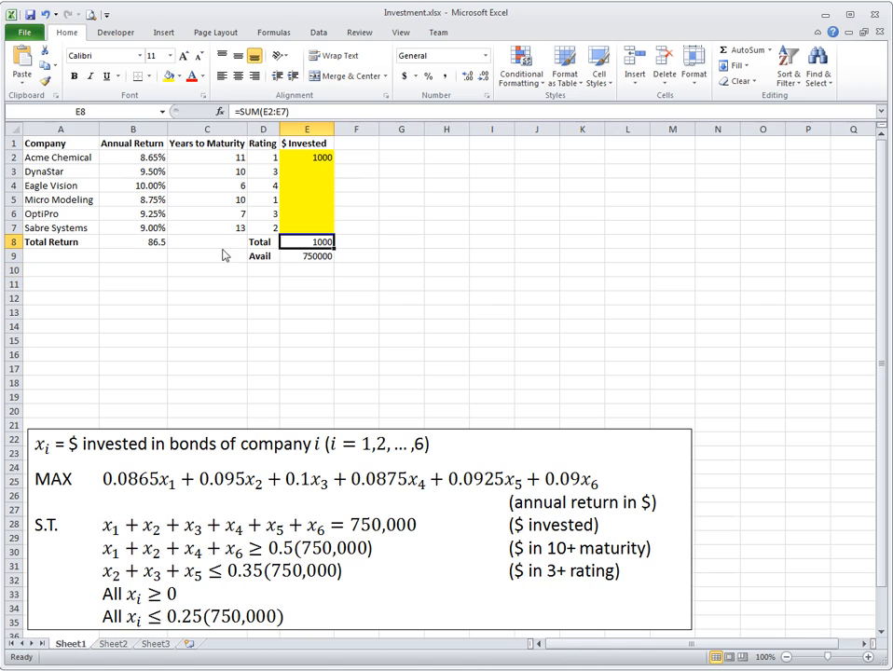
ctrl+click(152, 244)
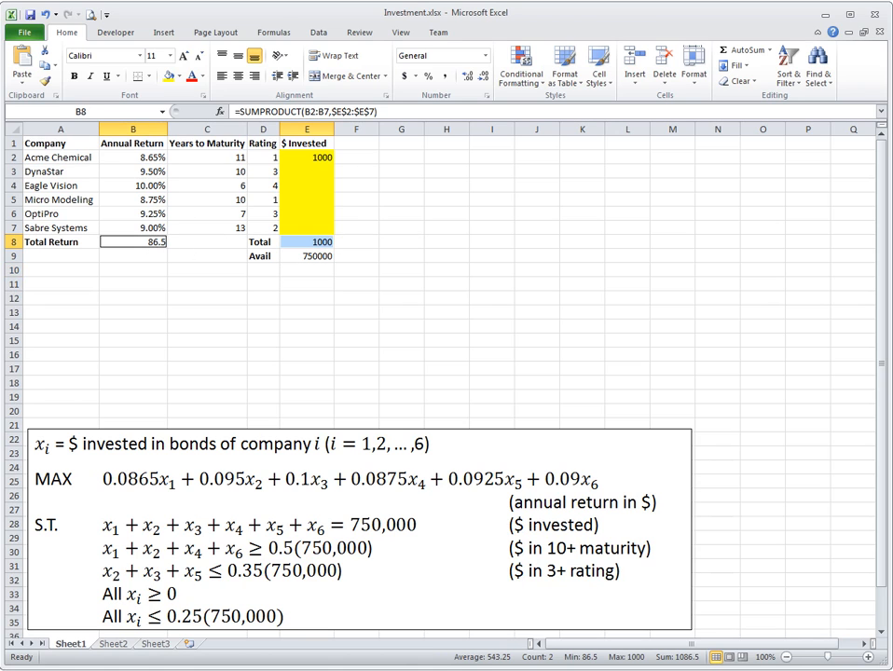
click(180, 79)
click(212, 178)
click(426, 272)
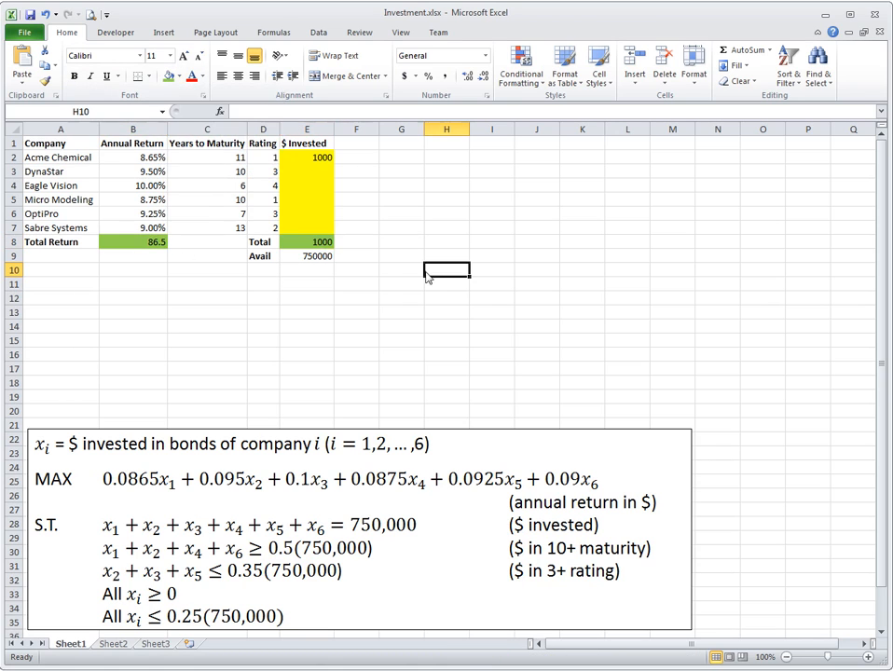
Enter the column header "10+ maturity" in F1
click(357, 245)
click(357, 144)
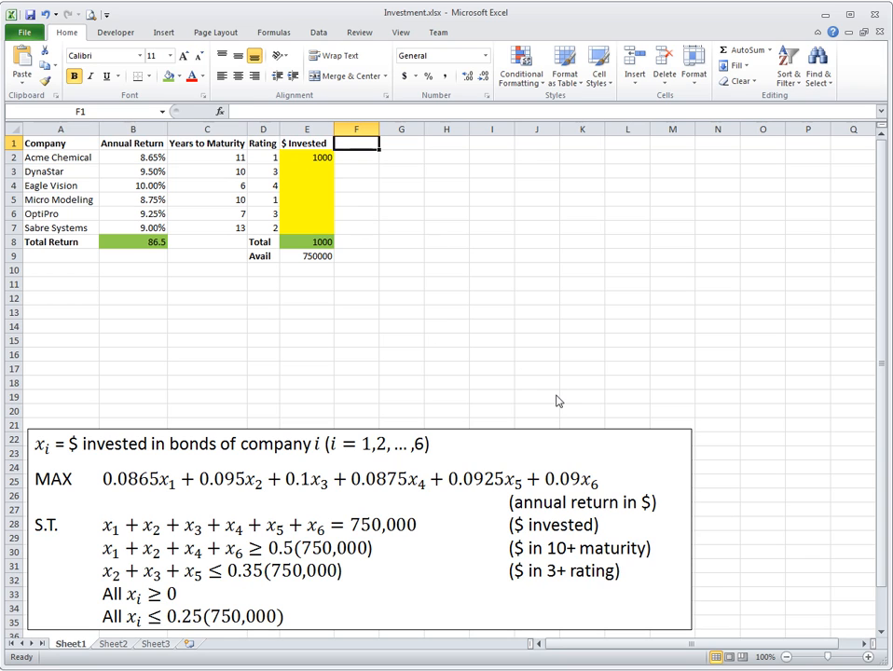
text(10)
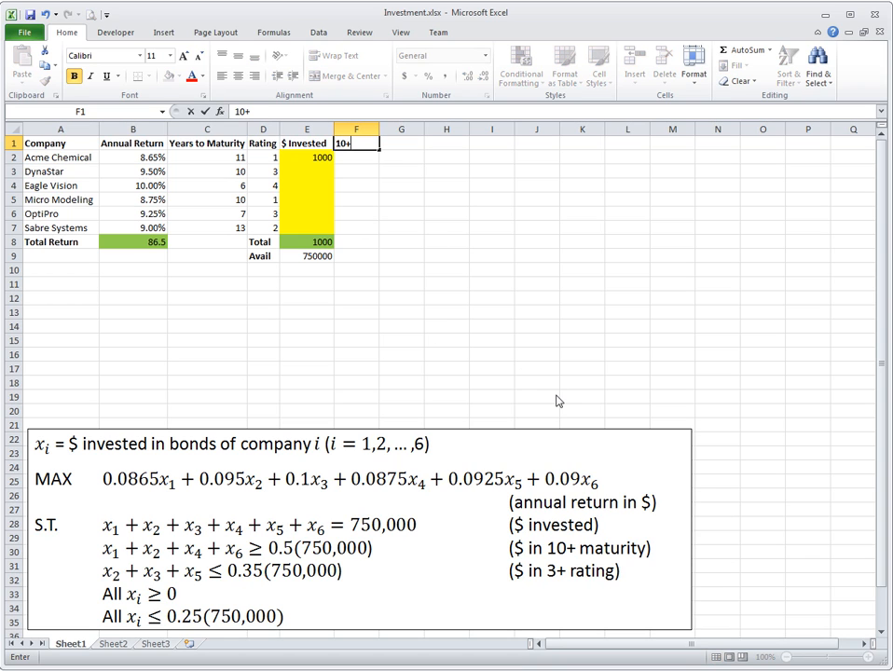
text(+ maturity)
key(Return)
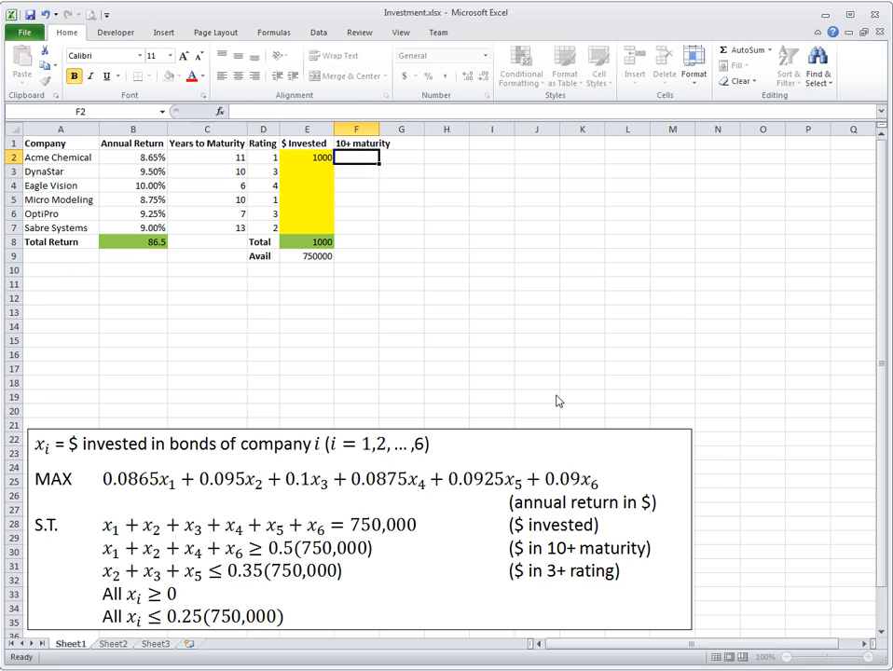
Enter the column header "3+ rating" in G1 and autofit the width of column F
key(Up)
key(Right)
text(3+)
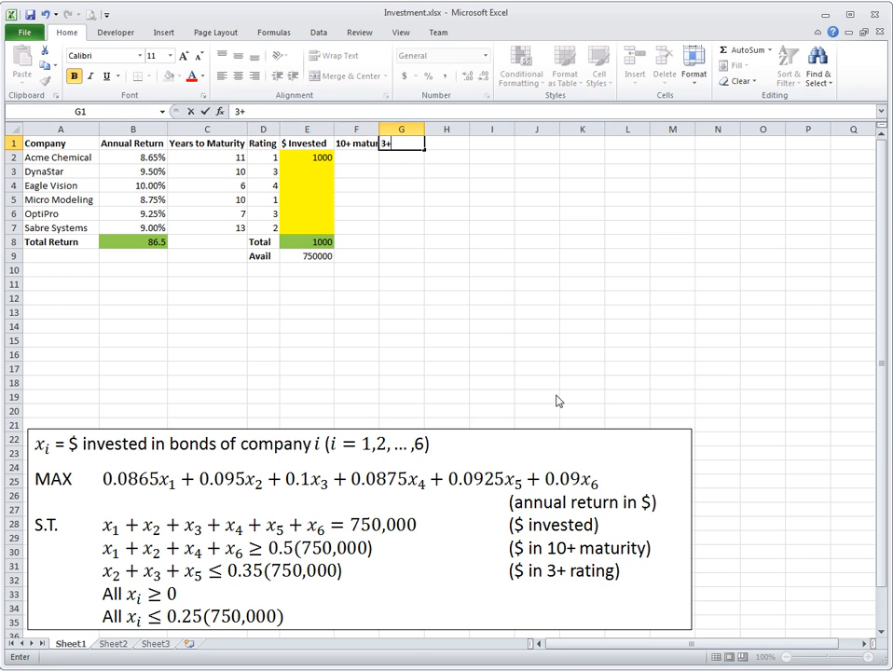
text( rating)
key(Return)
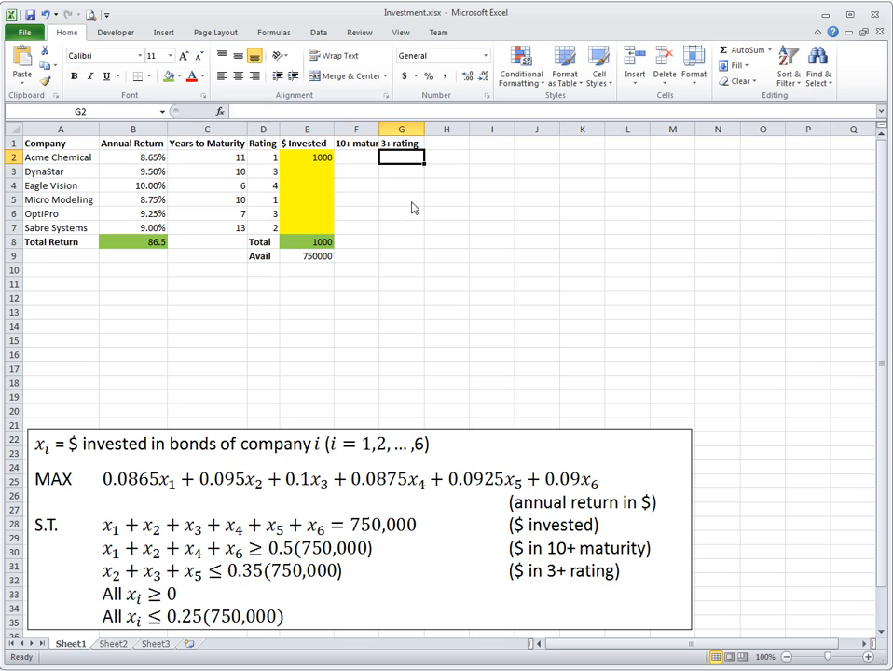
double_click(378, 129)
click(379, 158)
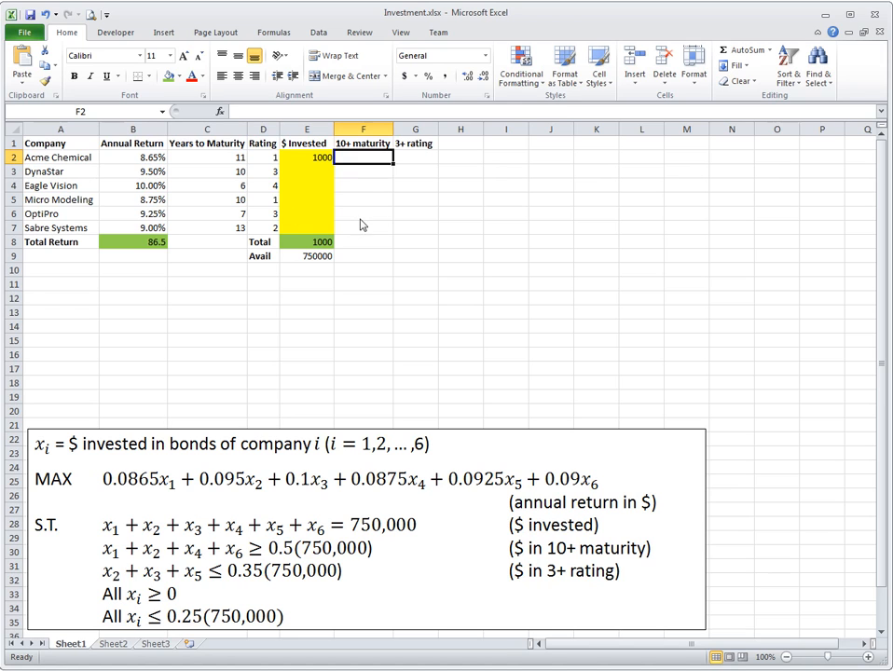
text(1)
key(Return)
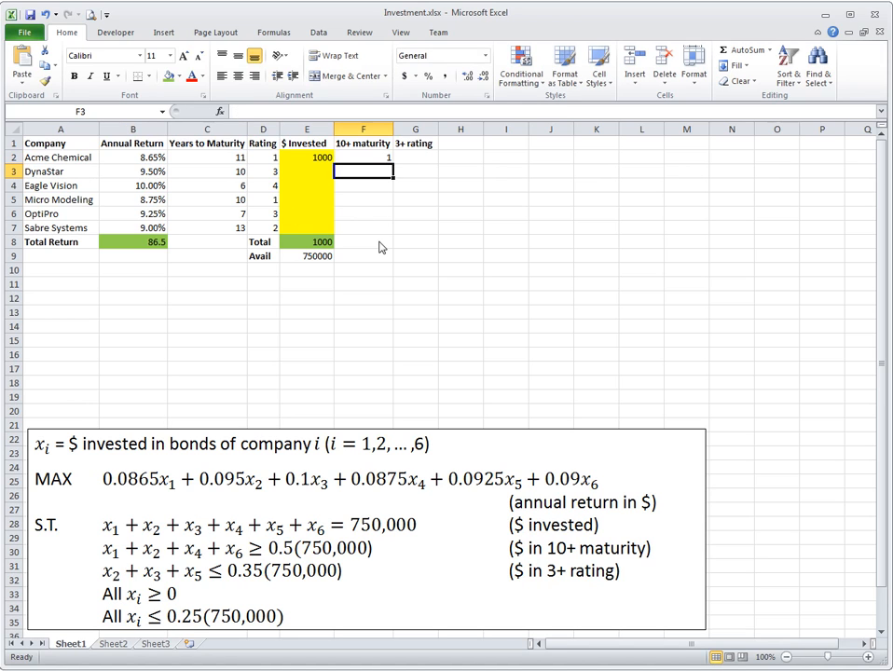
text(1)
key(Return)
key(Left)
key(Left)
key(Left)
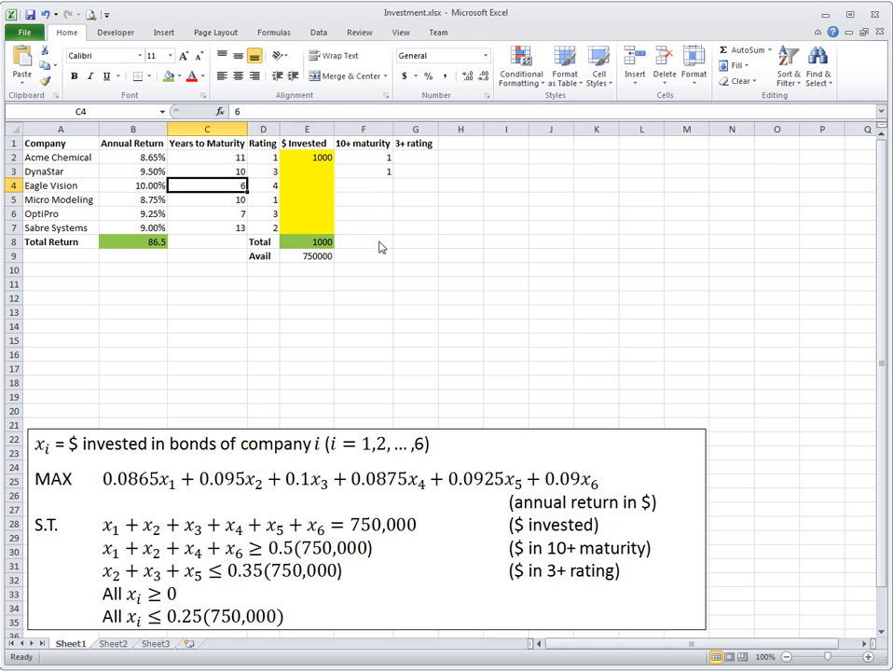
key(Right)
key(Right)
key(Right)
text(0)
key(ctrl+Return)
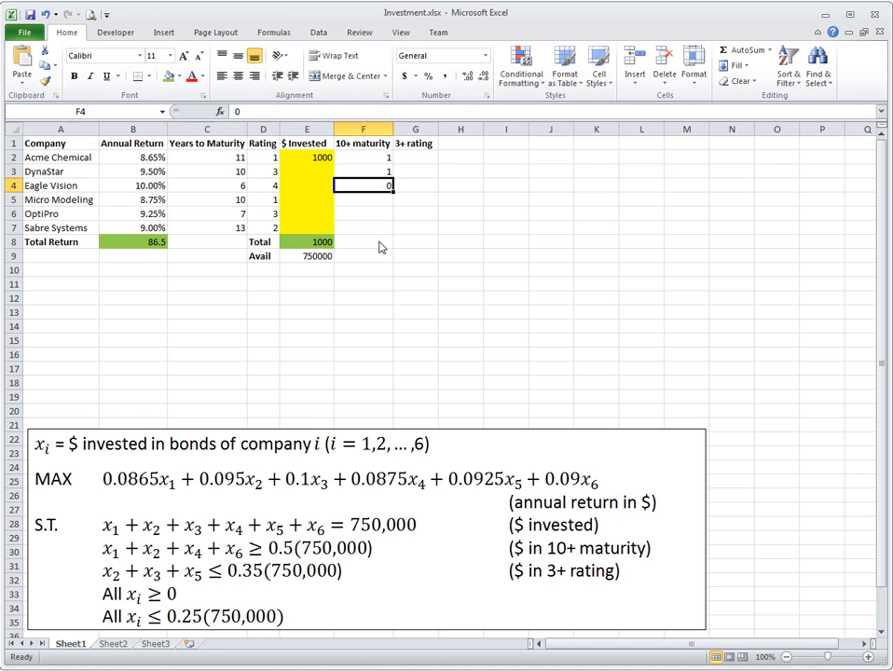
key(Up)
key(Up)
key(shift+Down)
key(shift+Down)
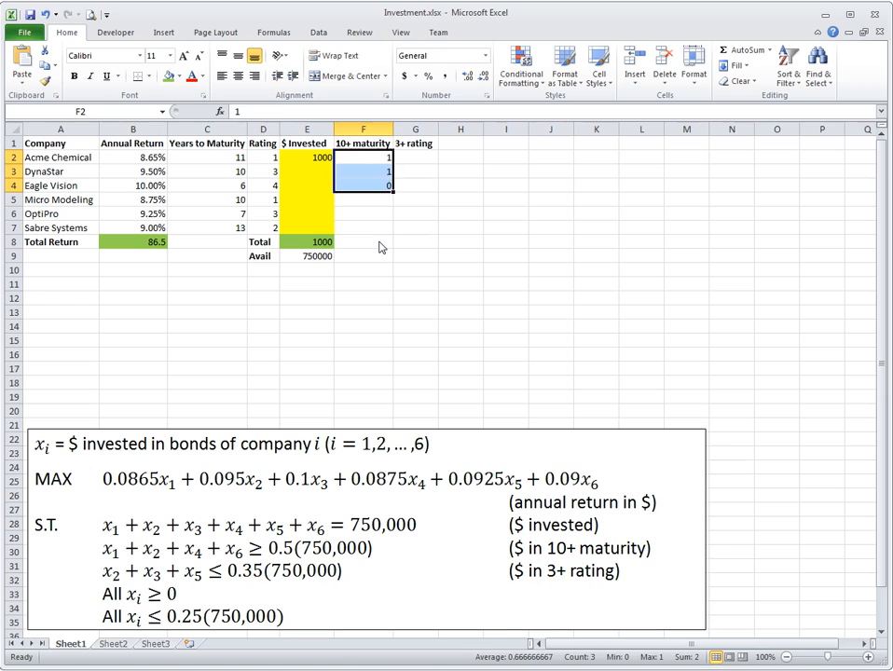
key(Delete)
Enter the formula =IF(C2>=10,1,0) in F2 to flag bonds with at least ten years to maturity
key(Up)
key(Down)
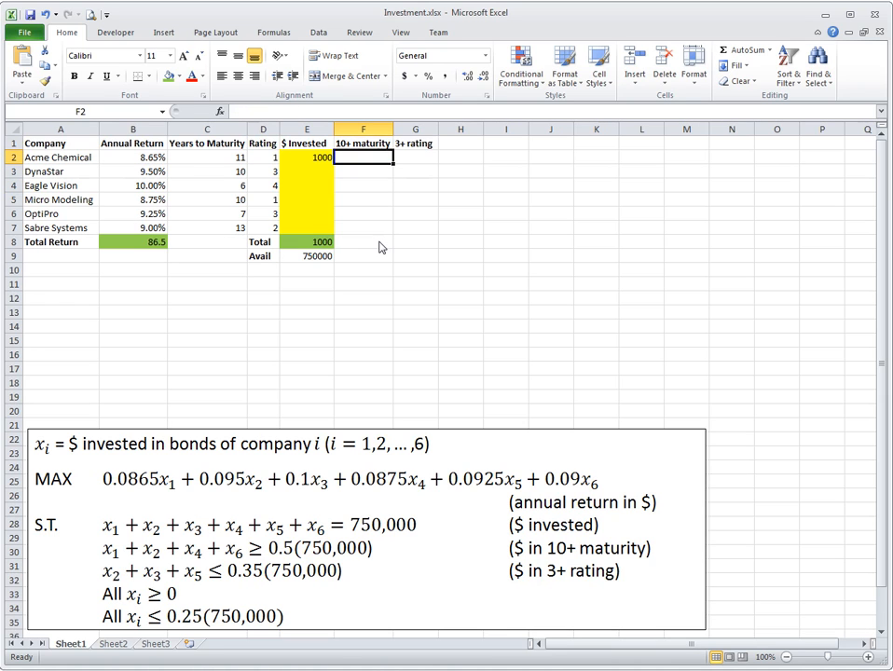
text(=if()
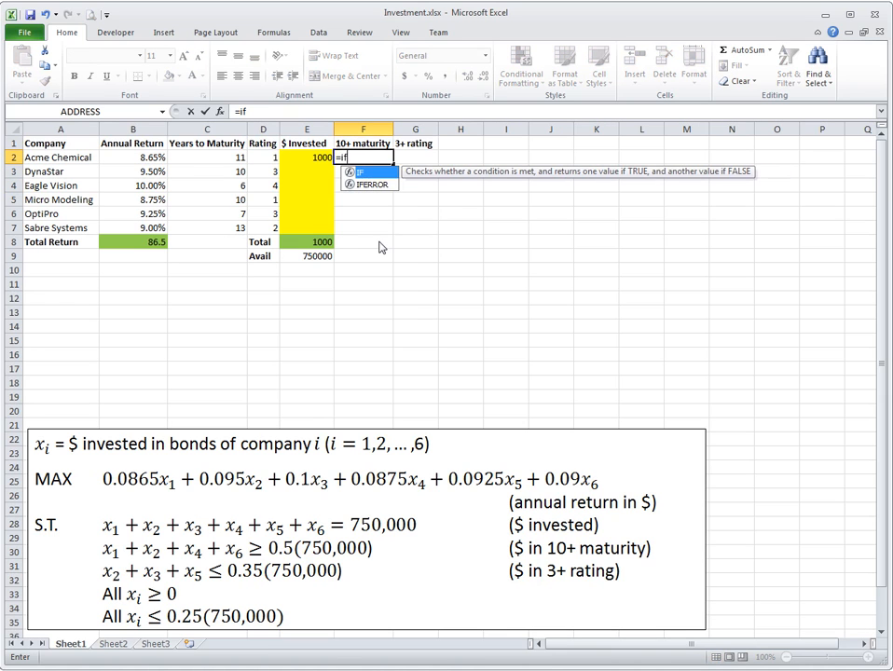
click(226, 161)
text(>)
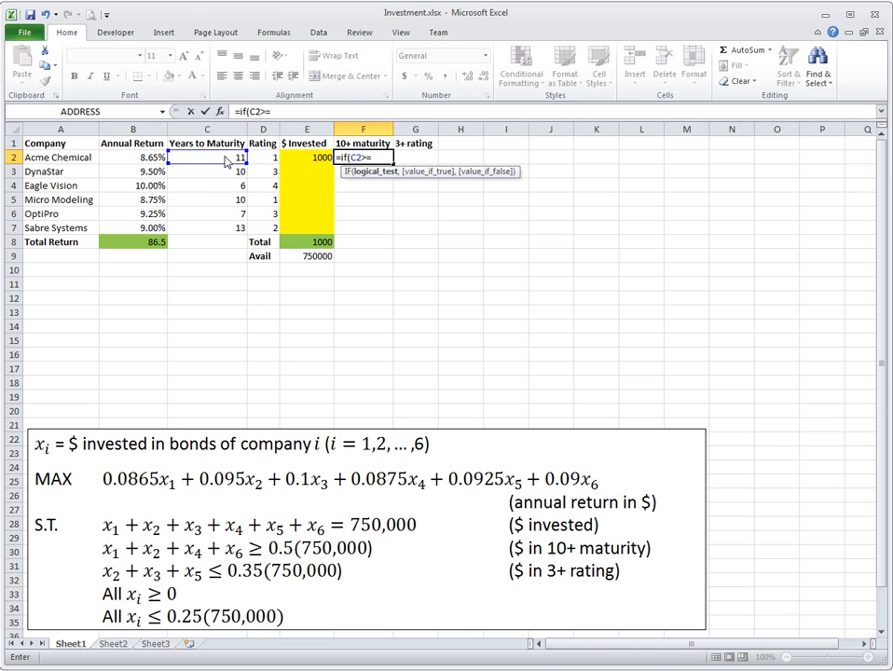
text(=10,)
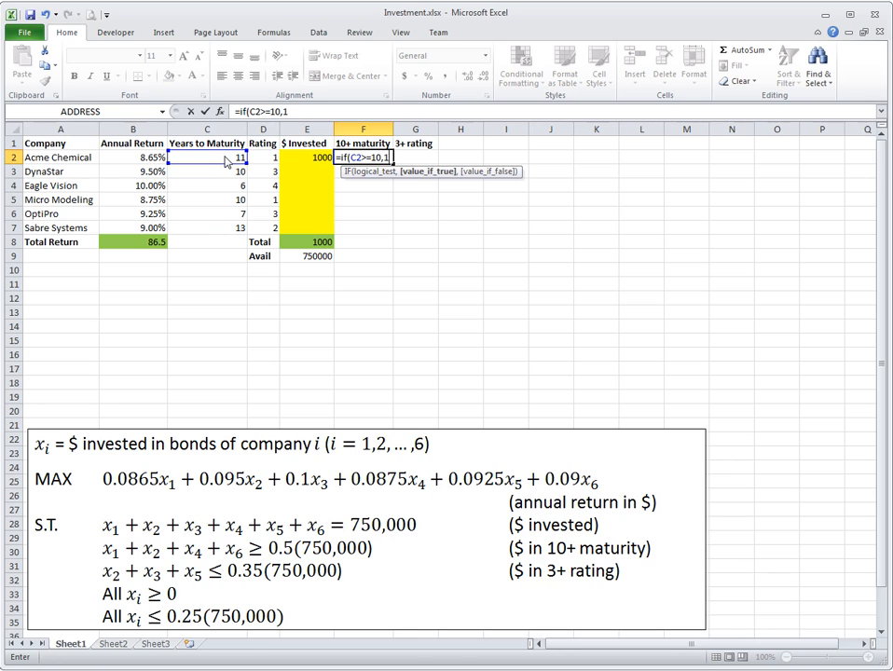
text(1,)
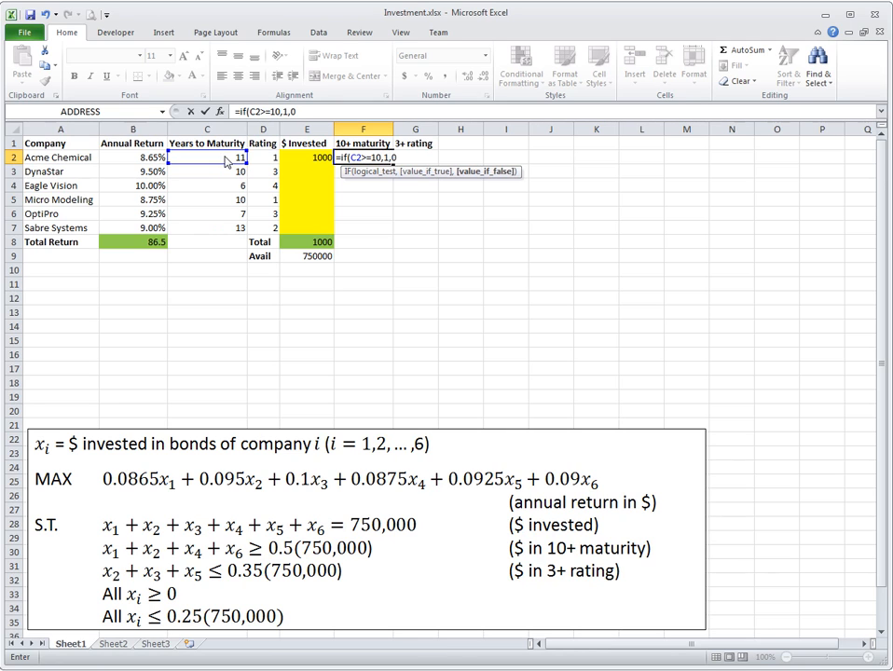
text(0))
key(Return)
Copy the 10+ maturity formula from F2 down through F7 and check the cell references in the copies
key(Up)
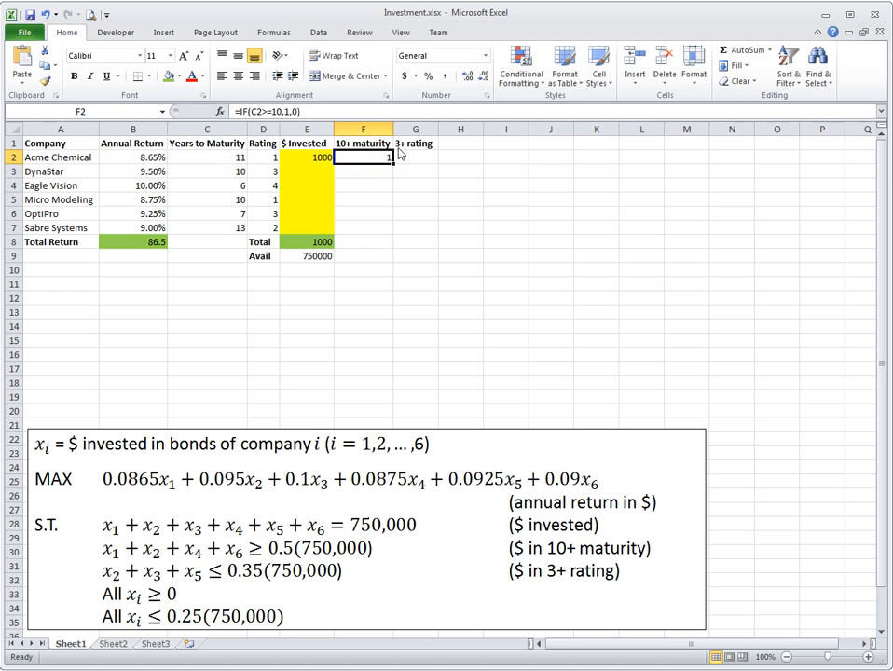
drag(393, 164, 389, 227)
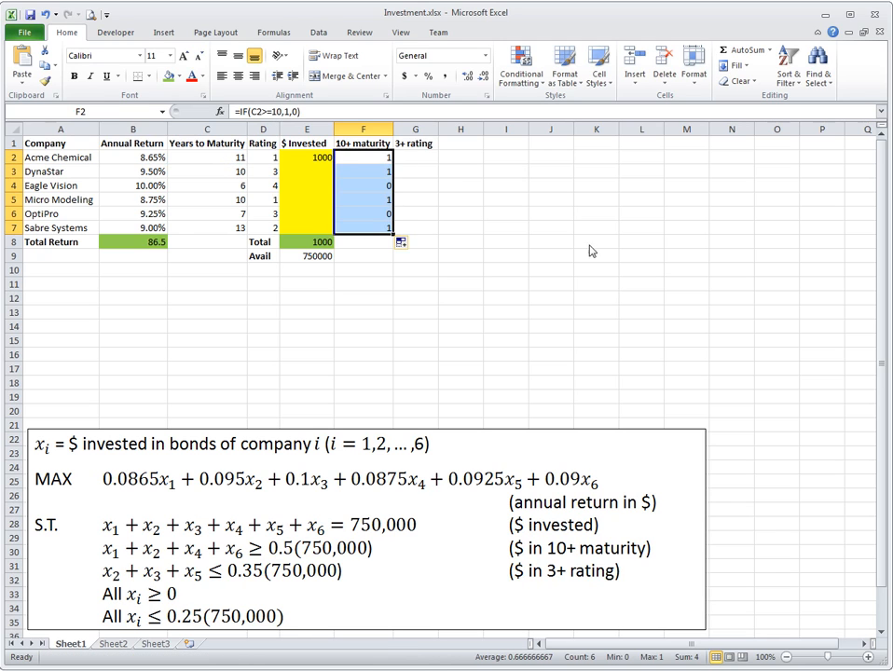
click(424, 198)
click(382, 173)
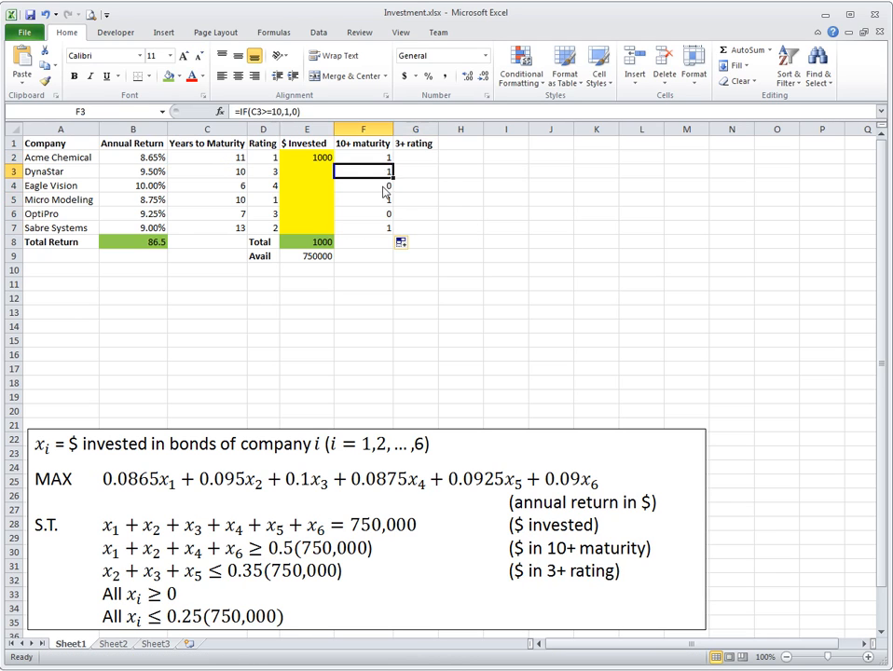
click(387, 202)
click(386, 214)
drag(382, 237, 380, 227)
click(374, 157)
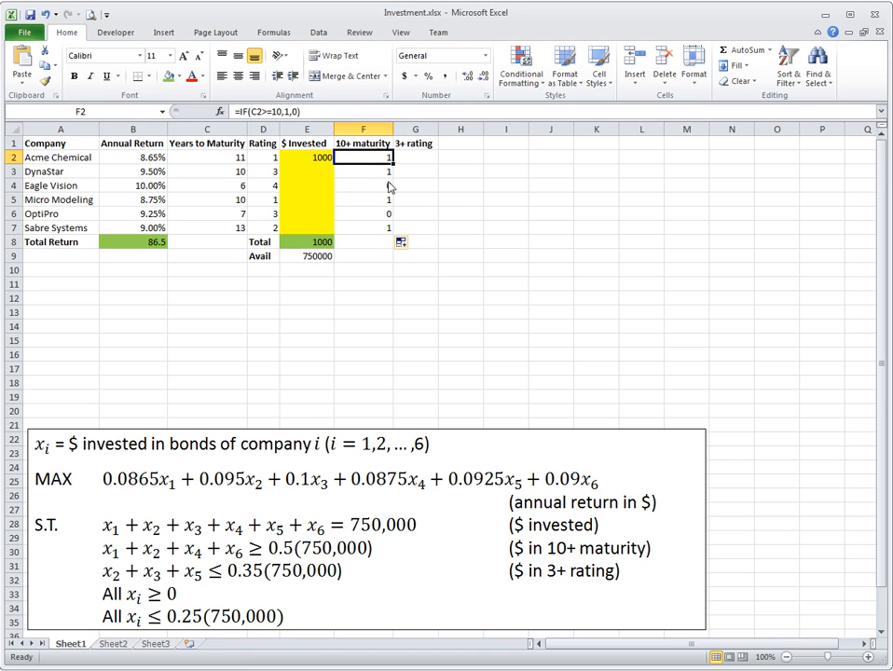
Enter the formula =IF(D2>=3,1,0) in G2 to flag bonds rated 3 or higher
click(413, 158)
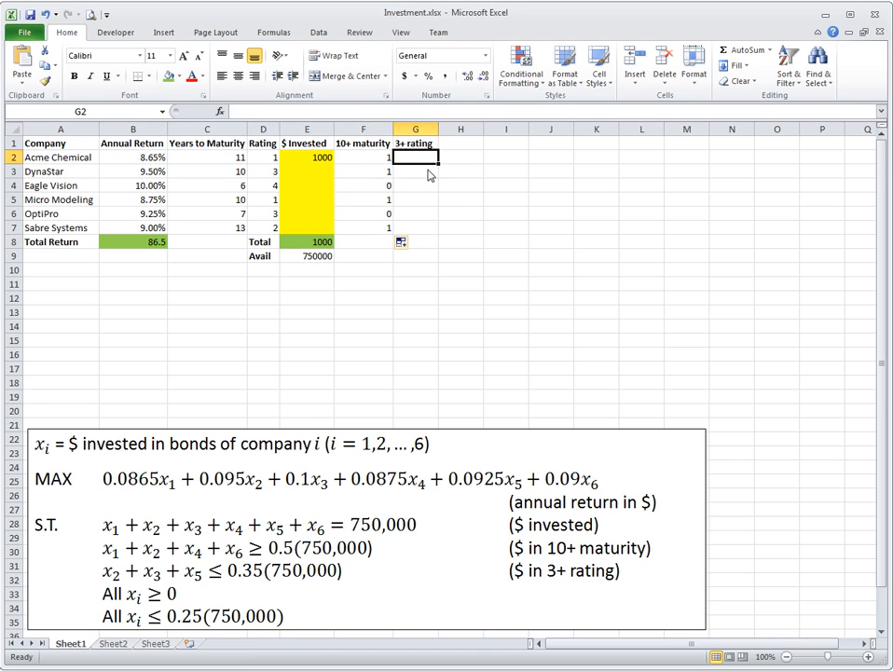
text(=i)
text(f()
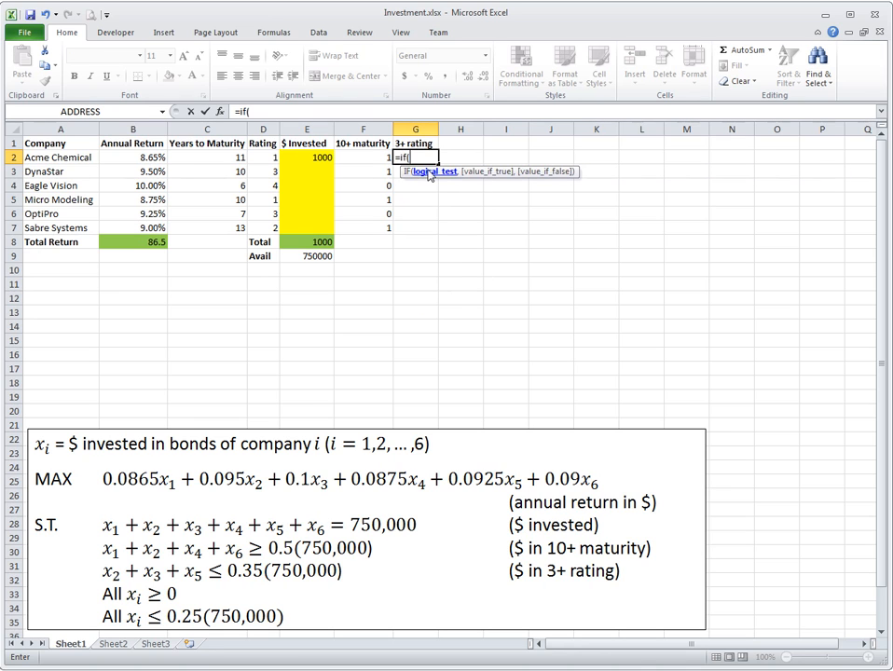
click(261, 158)
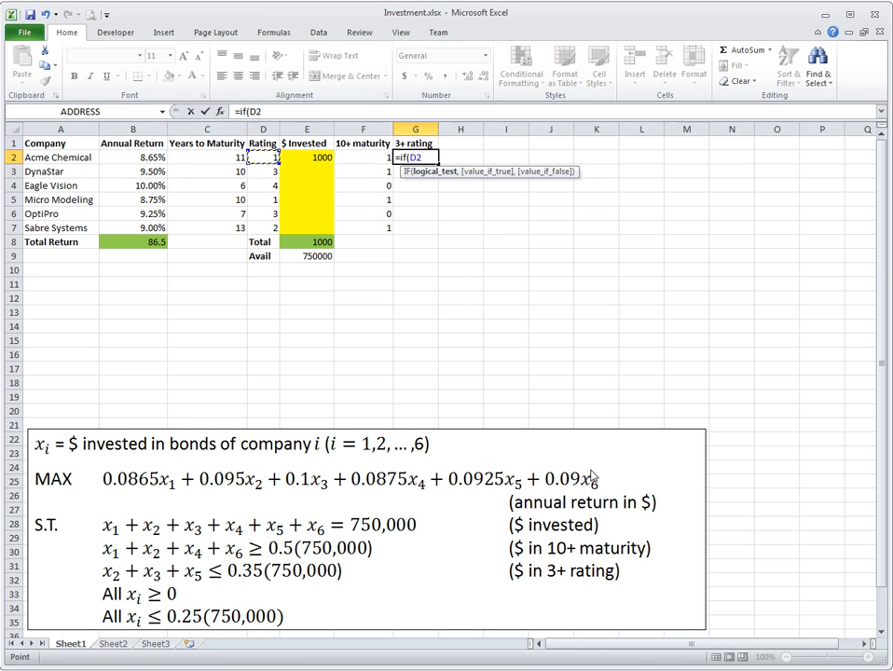
text(?)
key(BackSpace)
text(>=3,)
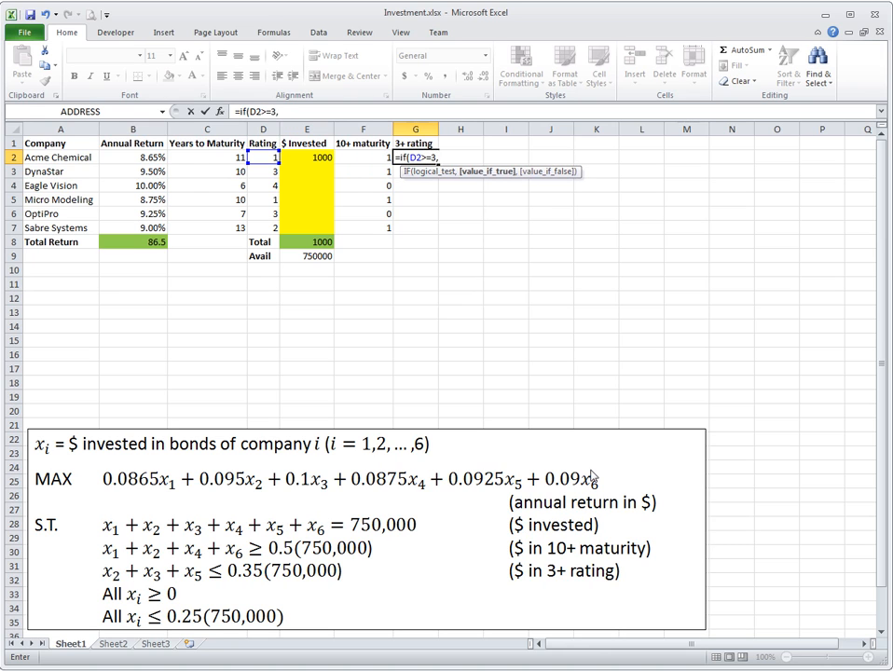
text(1,0))
key(Return)
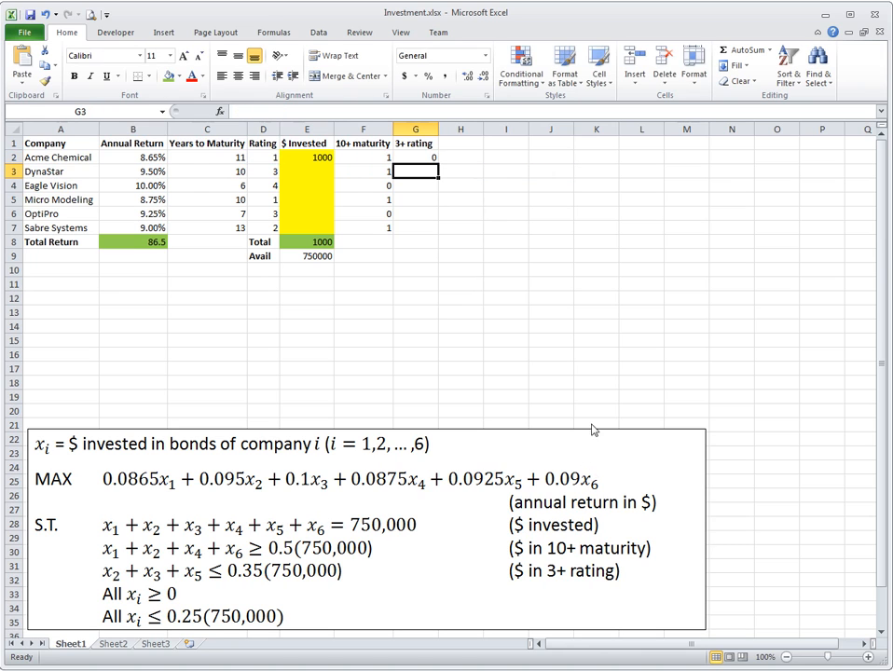
Copy the 3+ rating formula from G2 down through G7 and check the cell references in the copies
click(434, 161)
drag(437, 165, 441, 228)
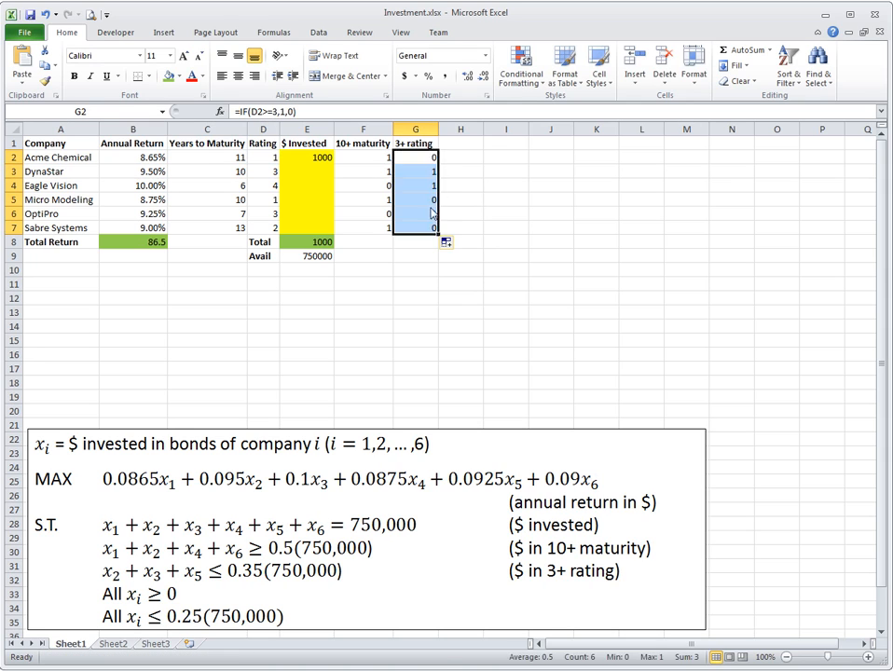
click(430, 199)
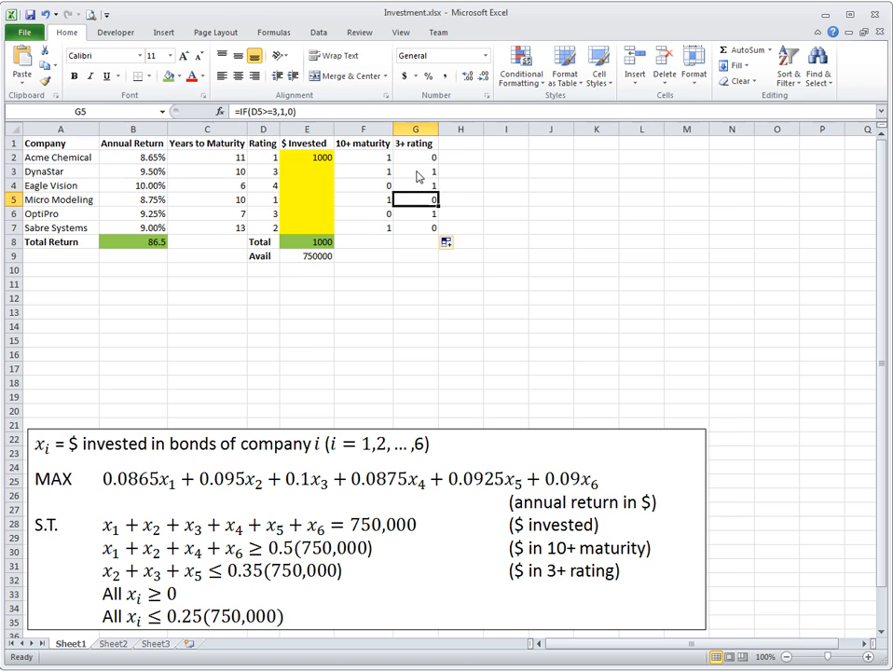
click(419, 172)
click(418, 187)
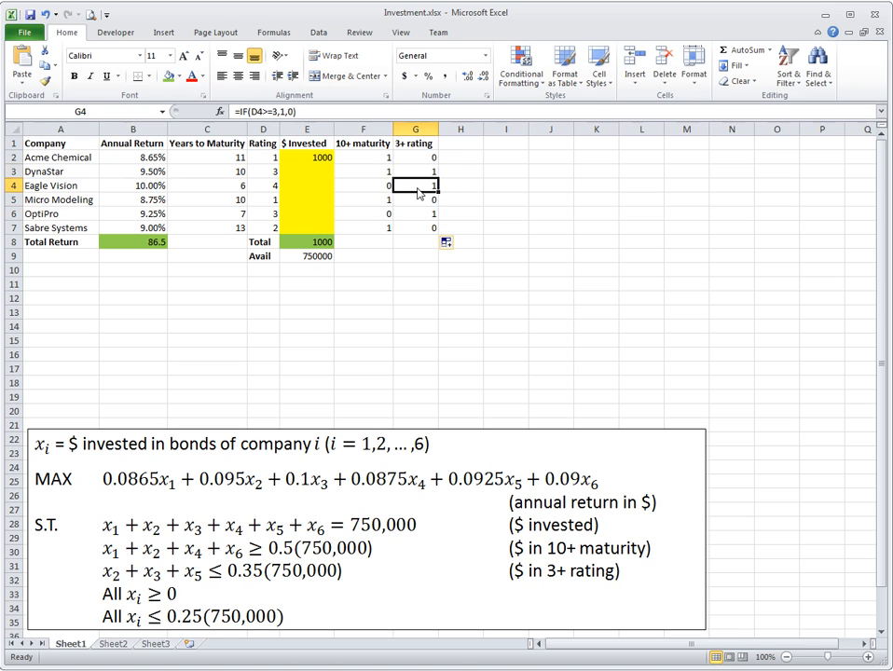
Review the 3+ rating flags, the $ Invested decision cells and the constraint terms x1 + x2 + x4 + x6 in the model text
click(421, 214)
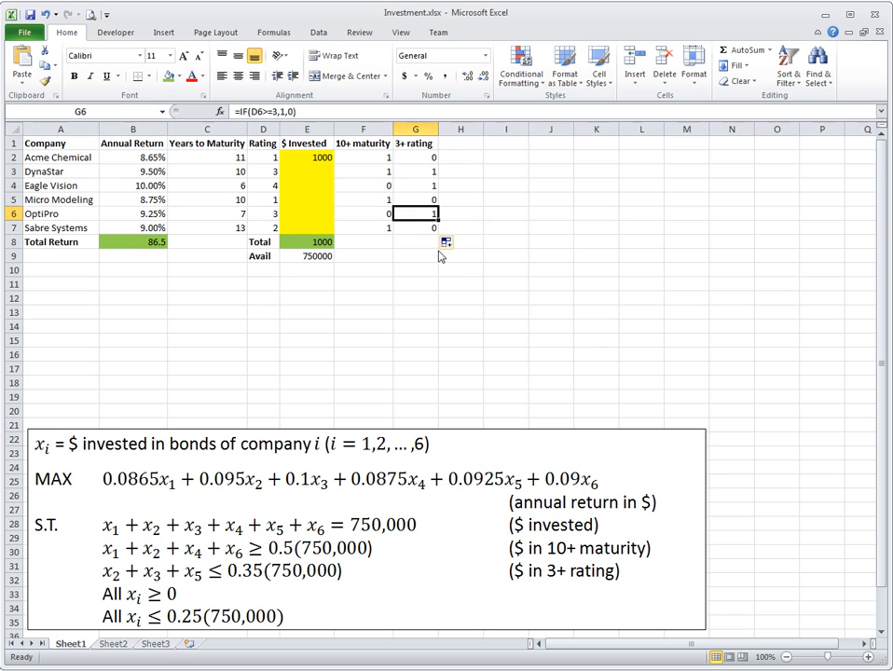
click(369, 244)
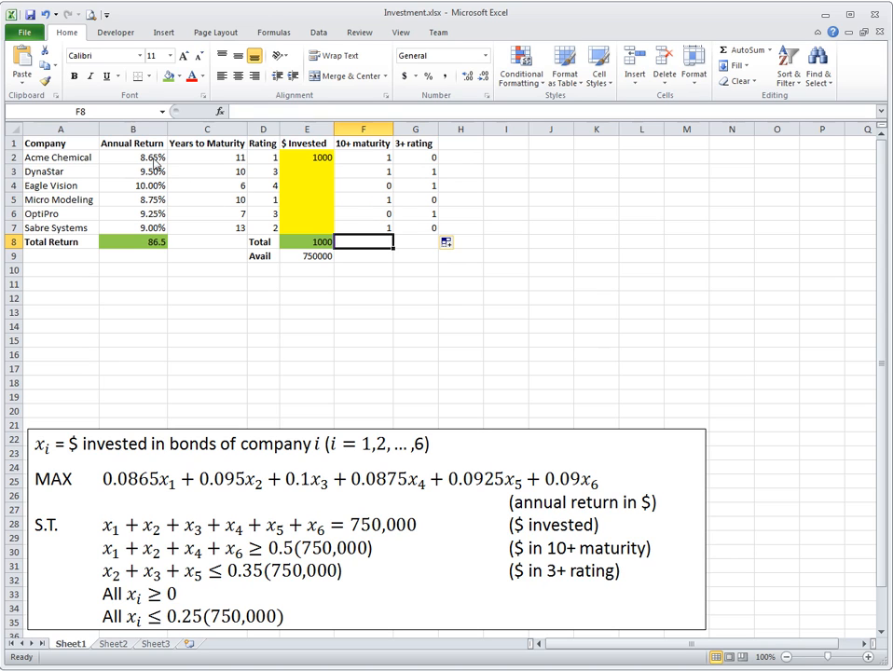
click(305, 160)
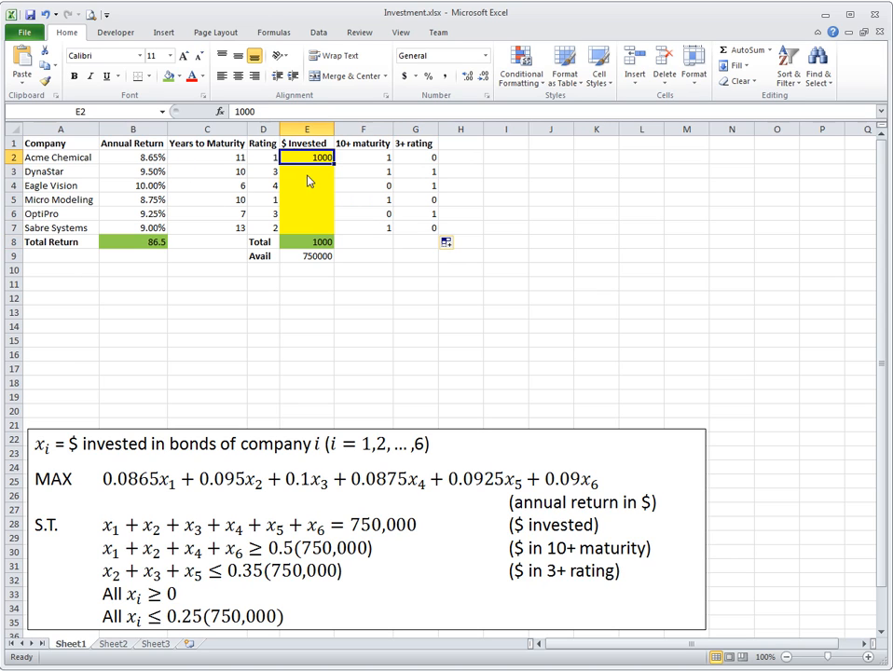
click(309, 178)
click(310, 200)
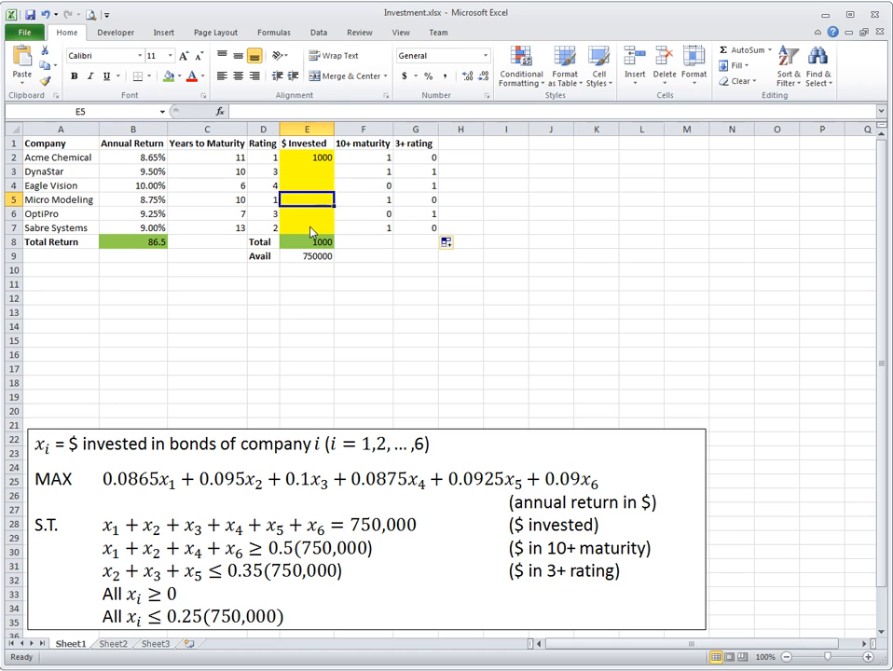
click(308, 227)
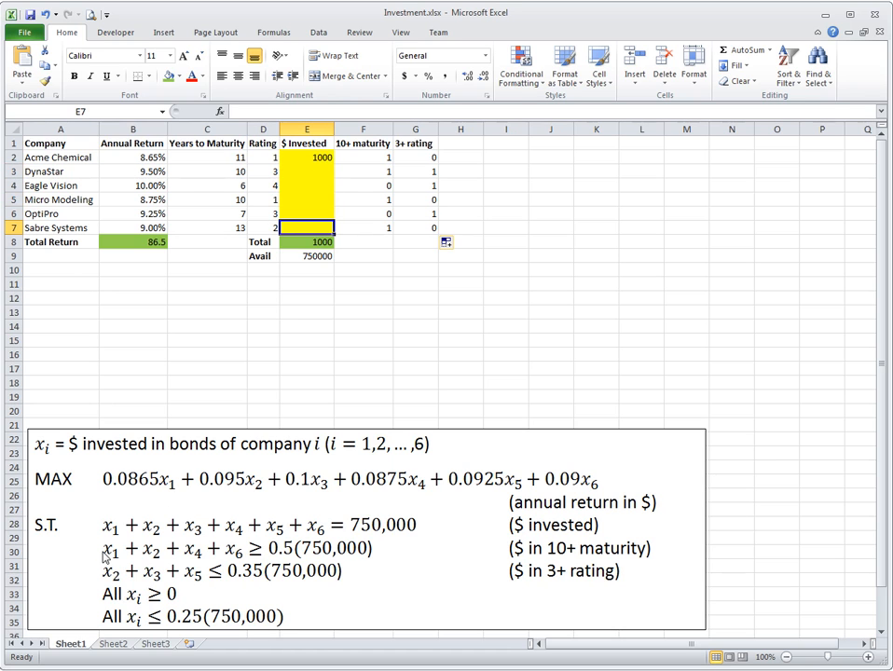
drag(104, 552, 245, 549)
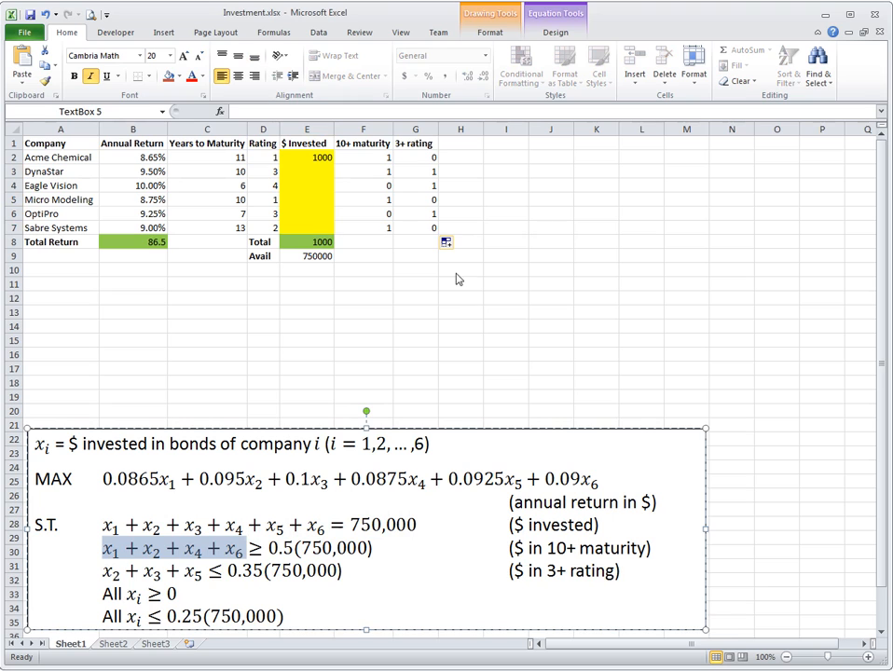
click(380, 245)
text(=)
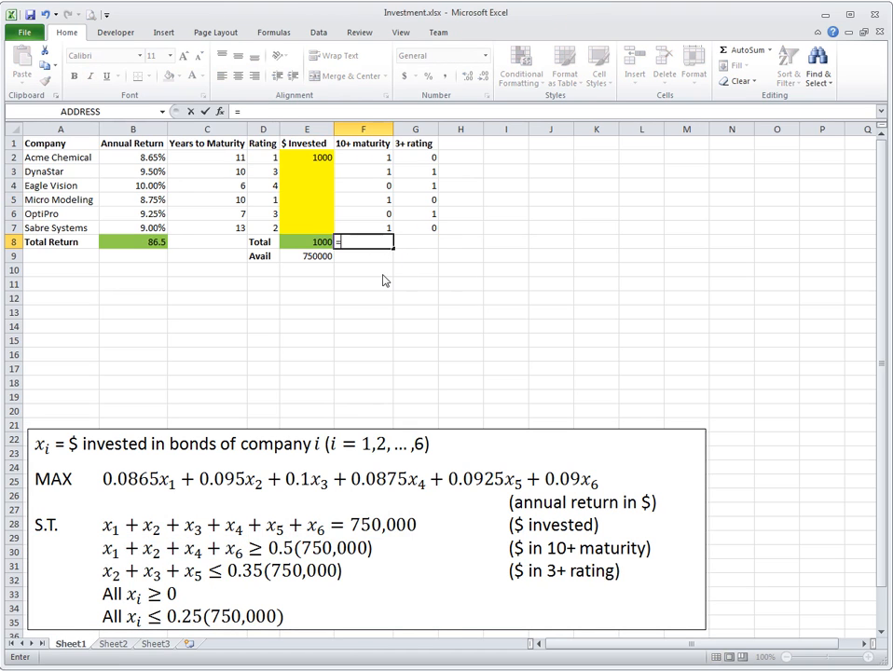
key(Escape)
Copy the total return SUMPRODUCT formula from B8 into F8 to total the dollars in 10+ maturity bonds
key(Left)
key(Left)
key(Left)
key(Left)
key(F2)
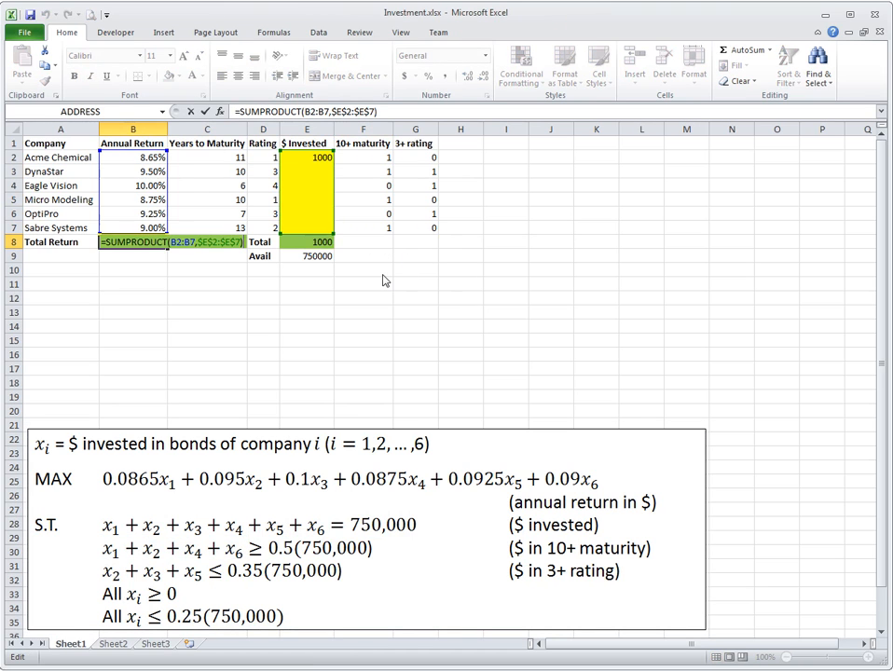
key(ctrl+Return)
key(ctrl+c)
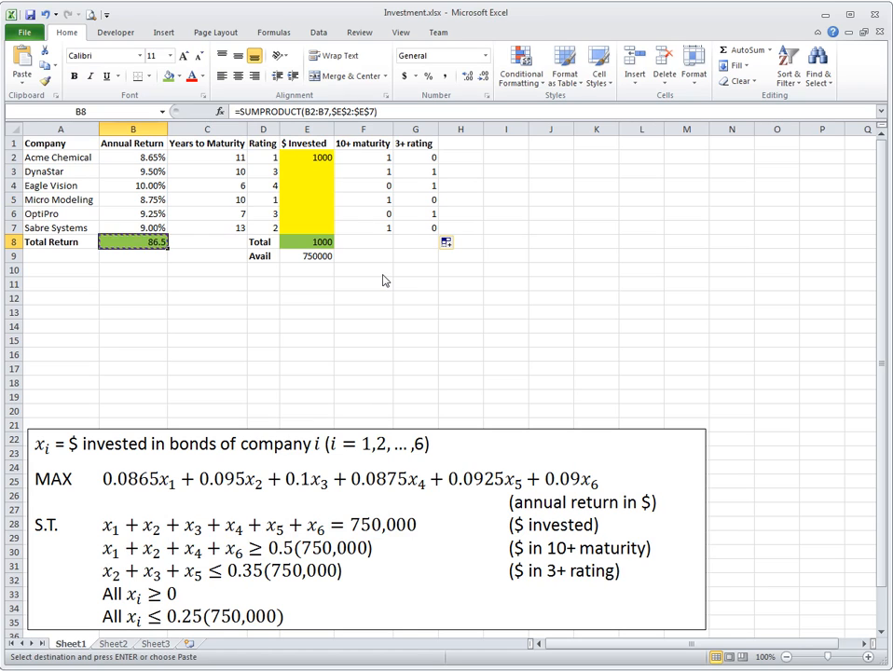
key(Right)
key(Right)
key(Right)
key(Right)
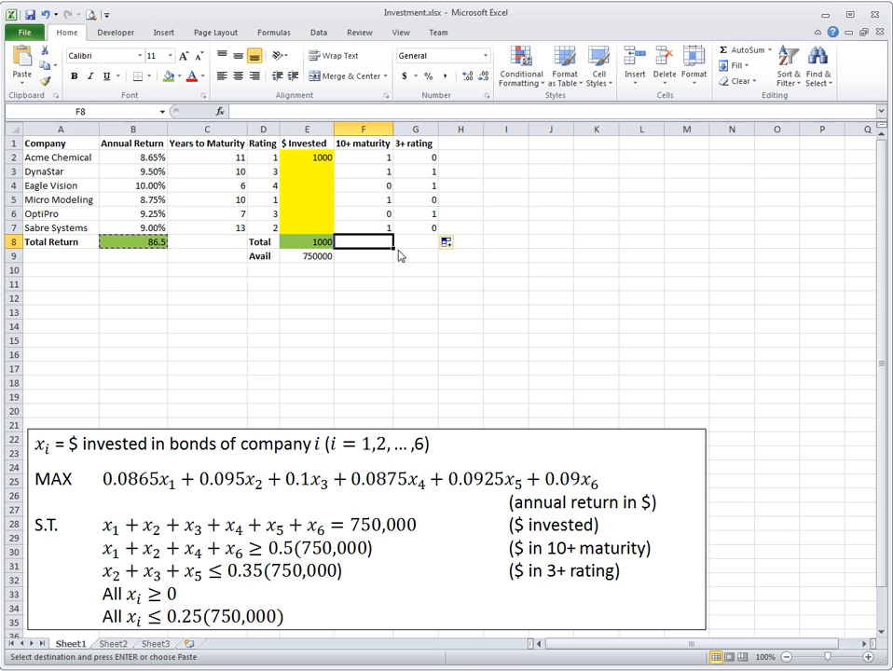
key(ctrl+v)
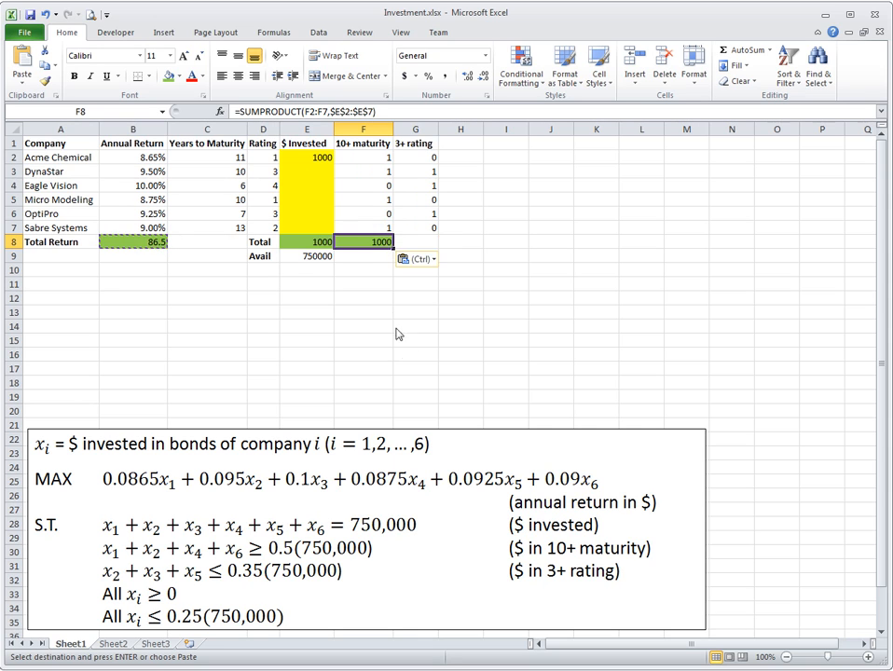
key(Escape)
Check the ranges referenced by the formula in F8 against the 10+ maturity flags in F2:F7
key(F2)
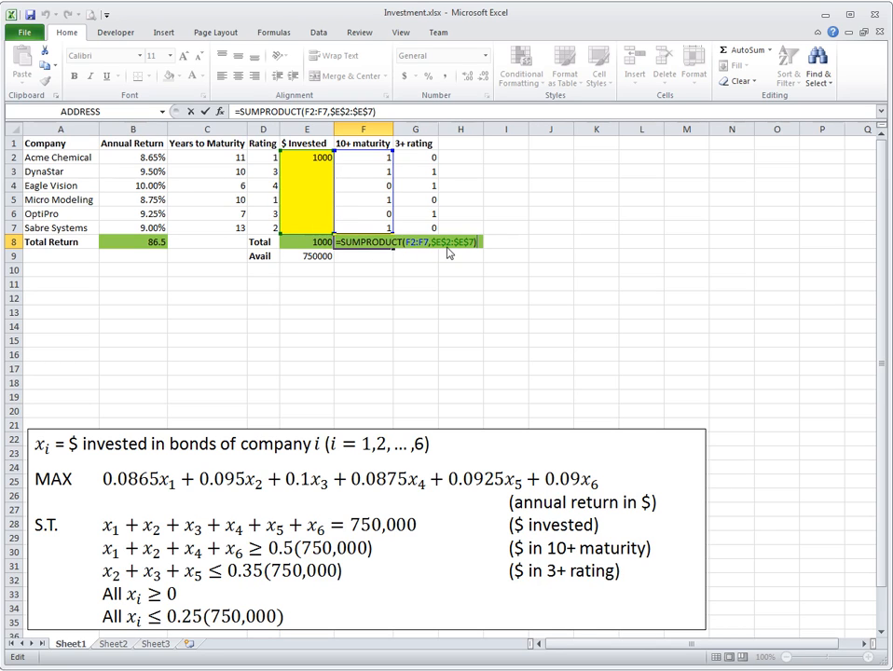
key(ctrl+Return)
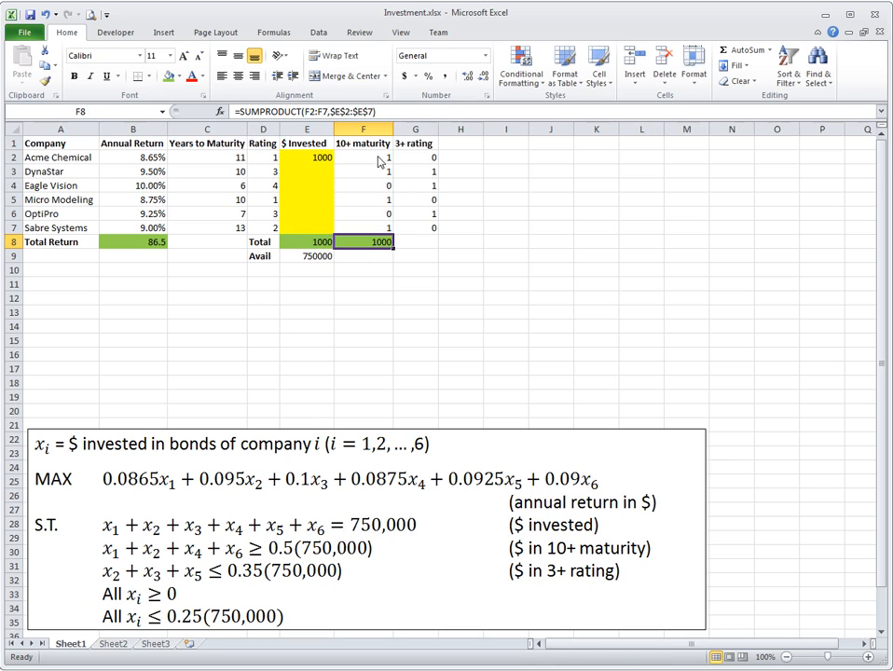
drag(381, 161, 386, 228)
click(386, 228)
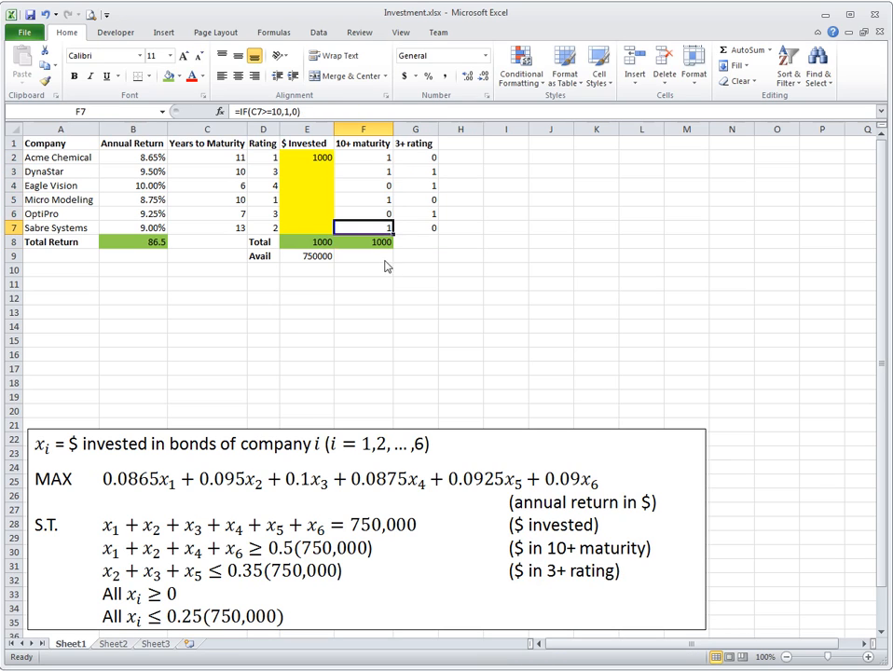
Enter the label min in F10, two rows below the 10+ maturity total
click(385, 260)
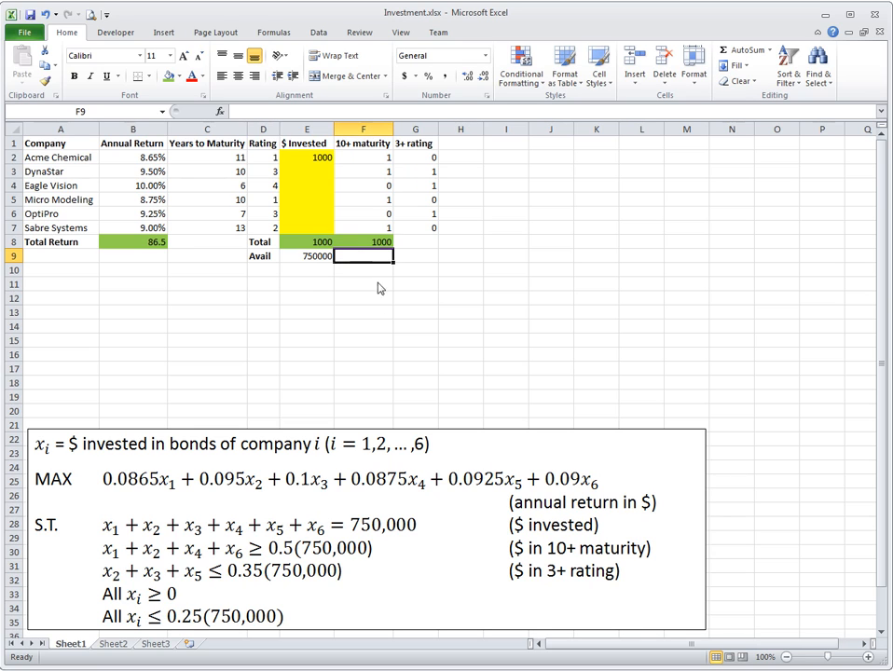
key(Return)
text(min)
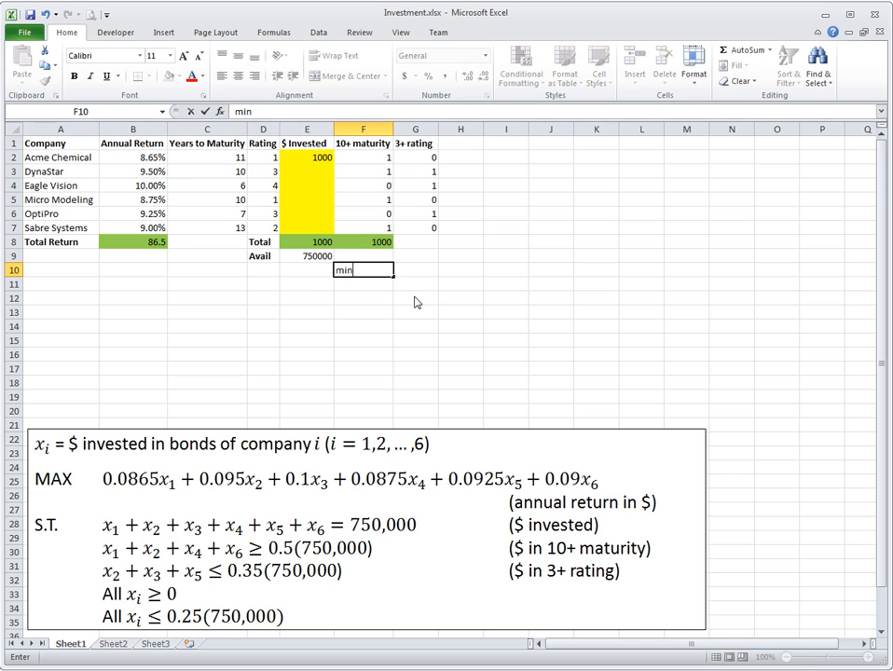
key(Return)
key(Up)
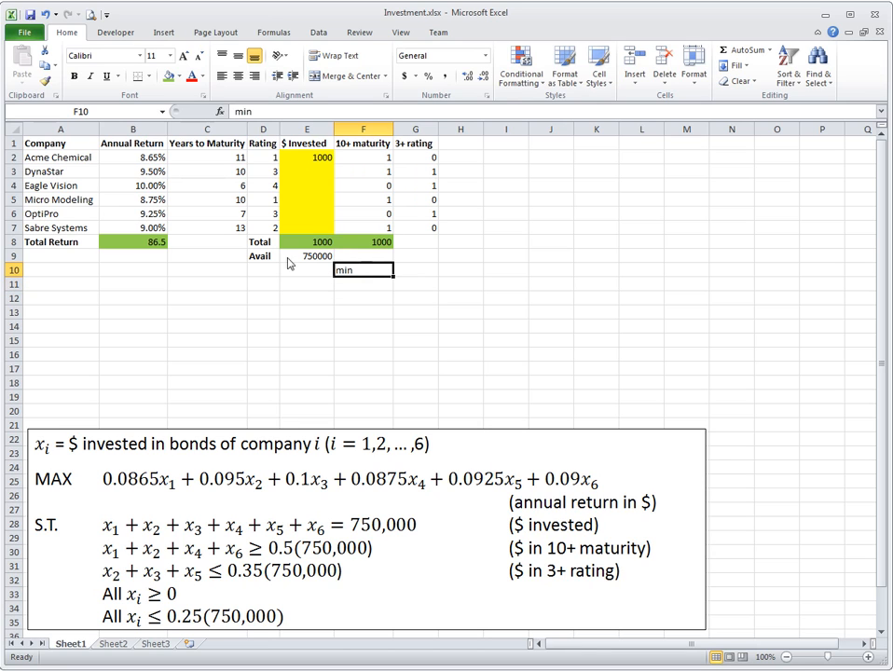
Enter the formula =0.5*E9 in F9 as the required amount in 10+ maturity bonds
click(373, 260)
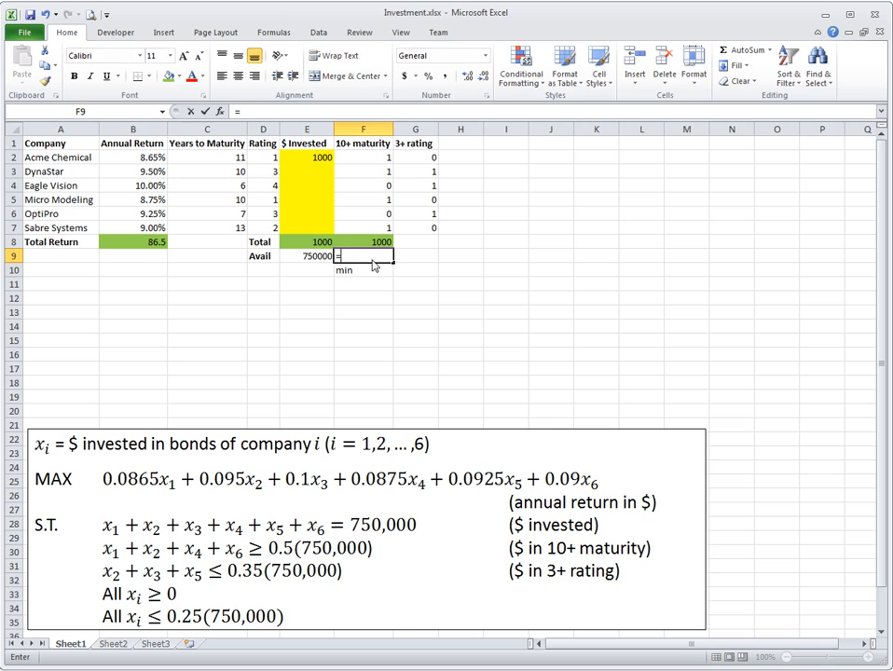
text(=0.)
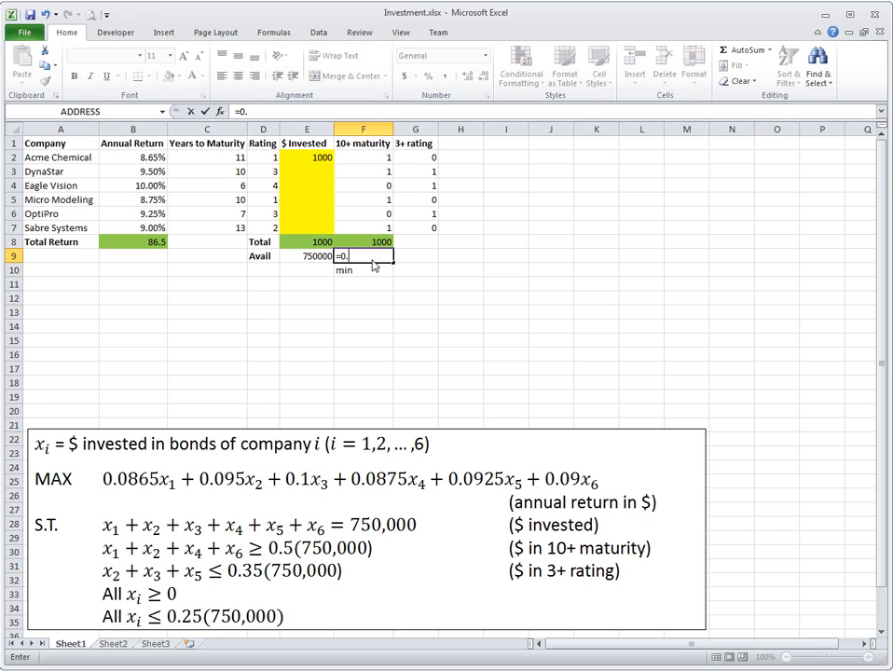
text(5*E9)
key(Return)
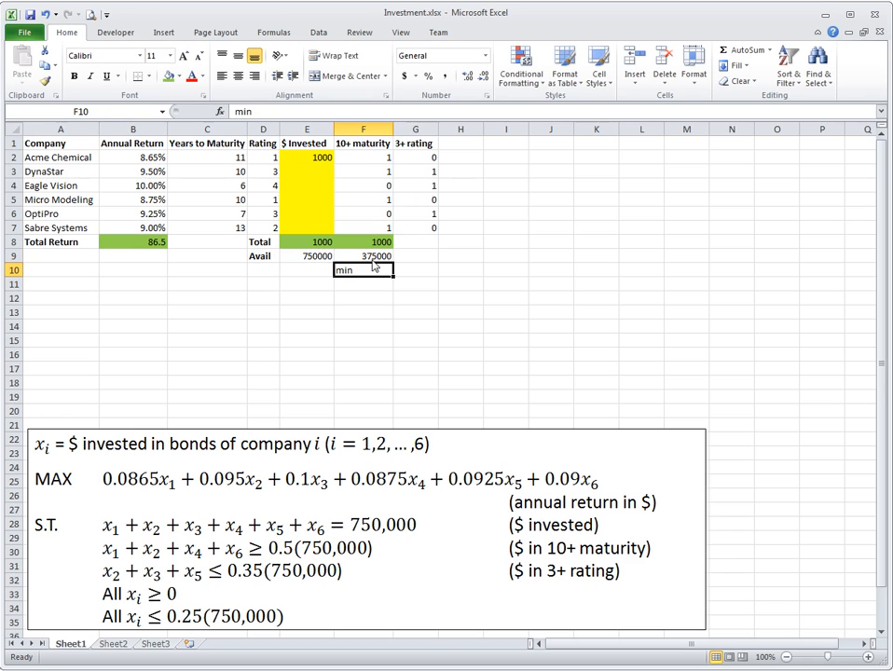
Put parentheses around the label in F10 so it reads (min)
double_click(390, 271)
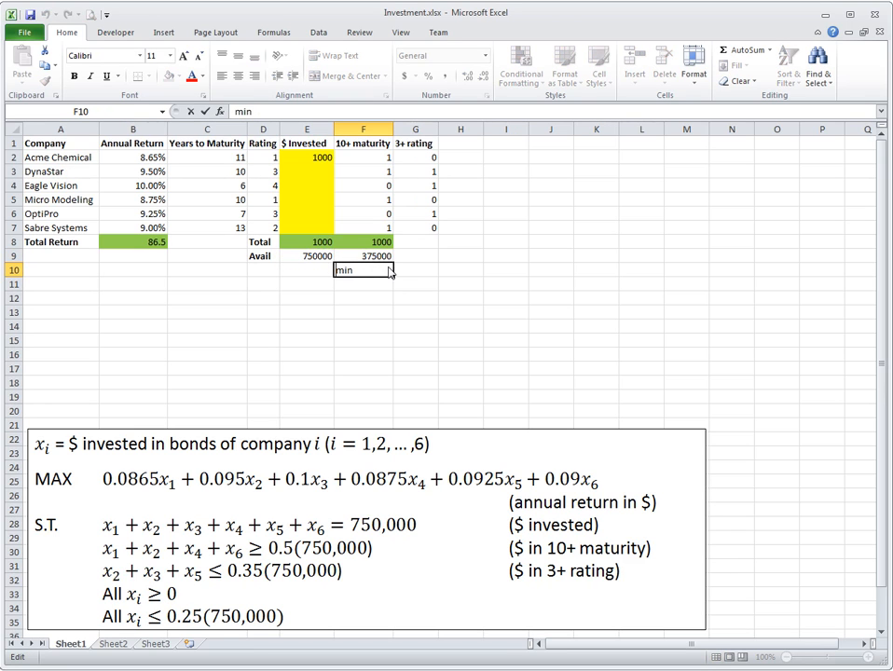
key(Home)
text(()
key(Return)
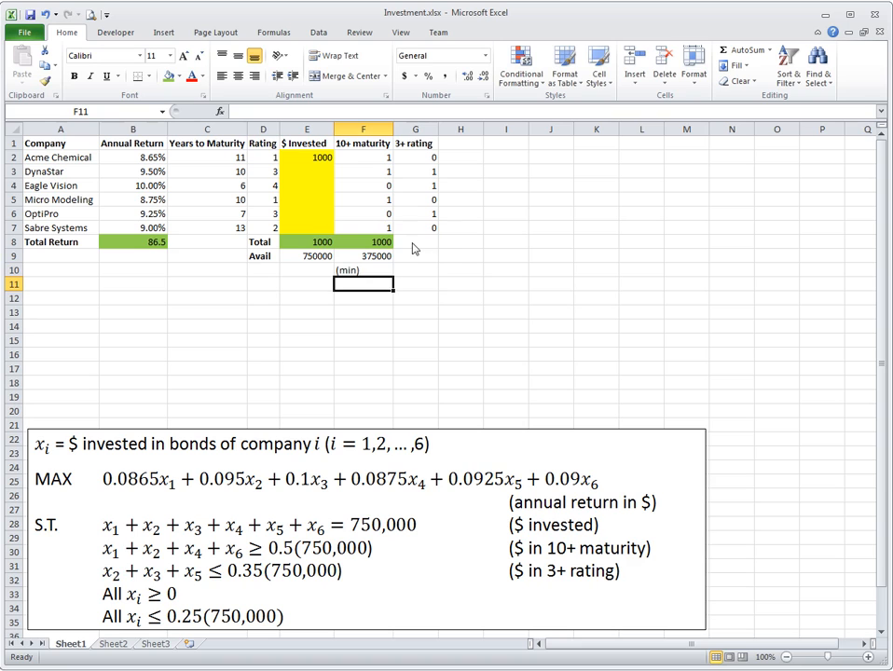
Copy the SUMPRODUCT formula from F8 to G8 for the 3+ rating total and check its cell references
click(413, 243)
click(376, 244)
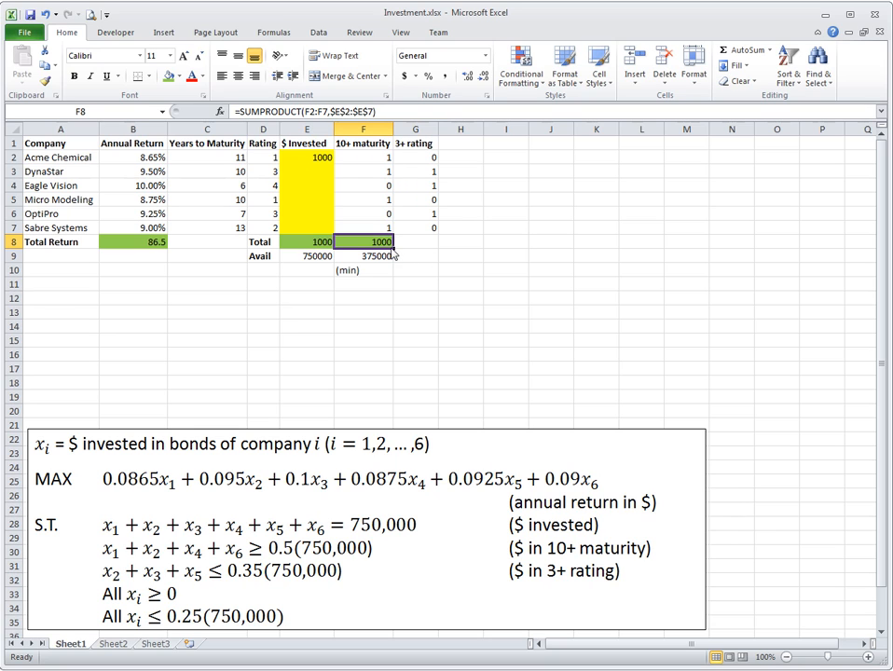
drag(393, 251, 435, 256)
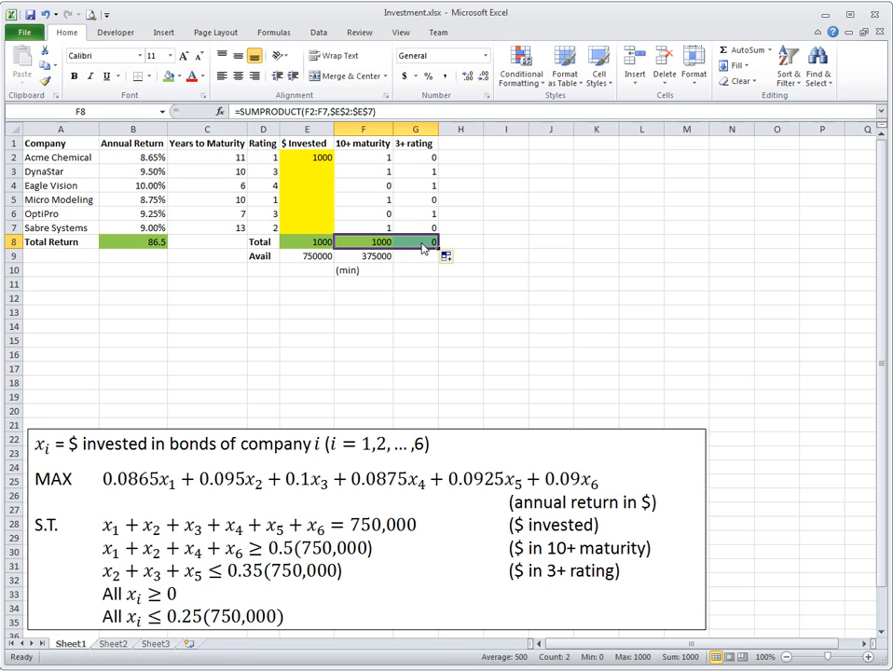
click(421, 243)
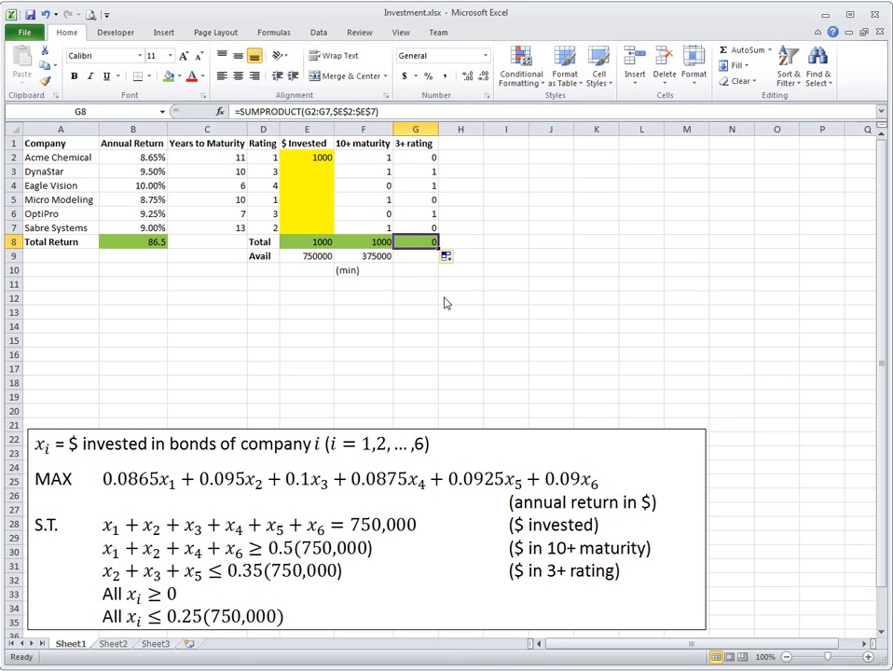
key(F2)
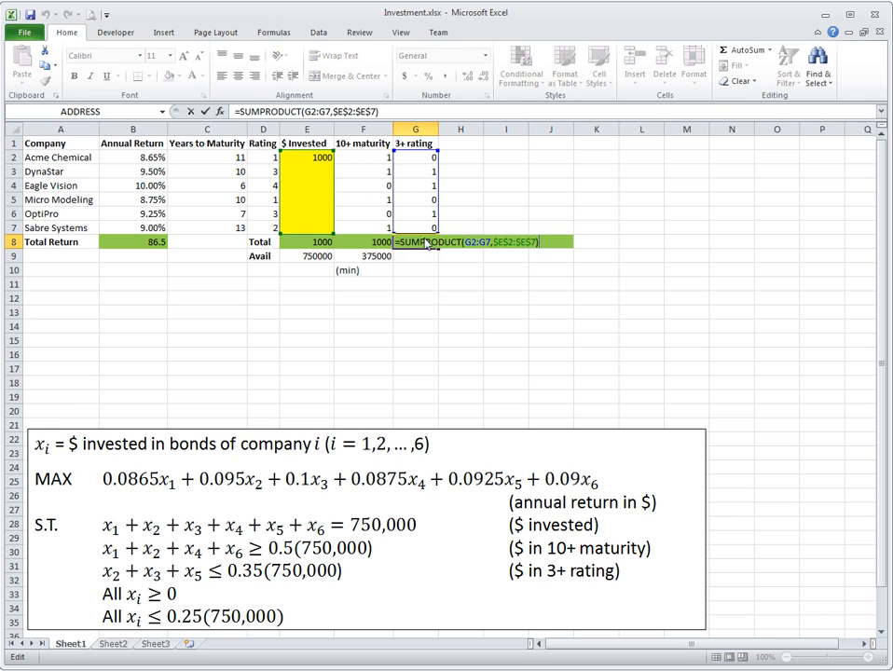
key(Escape)
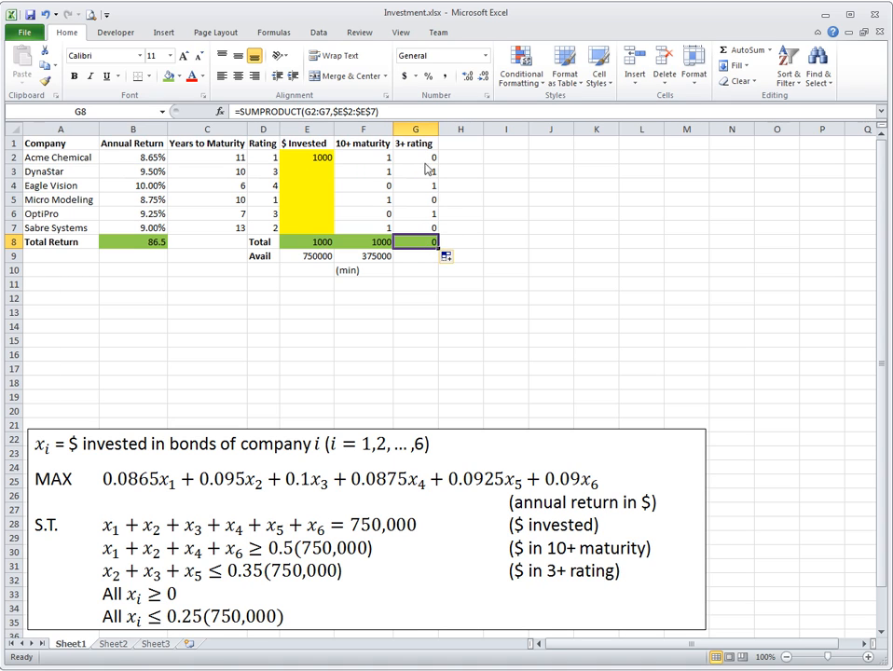
Compare Acme Chemical's invested amount and rating with the 3+ rating flags in G2:G7
click(308, 162)
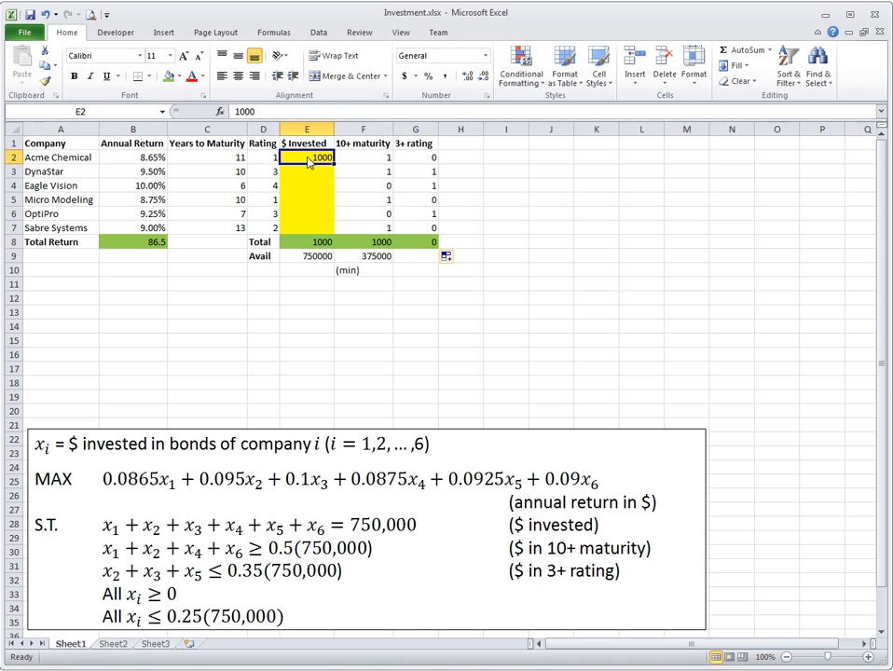
click(64, 160)
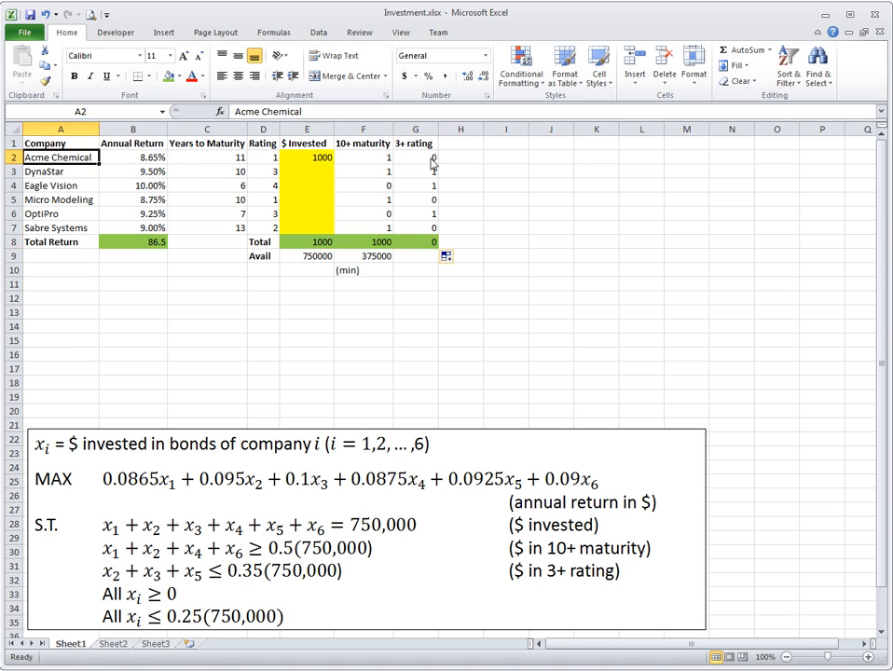
click(433, 161)
drag(432, 158, 428, 227)
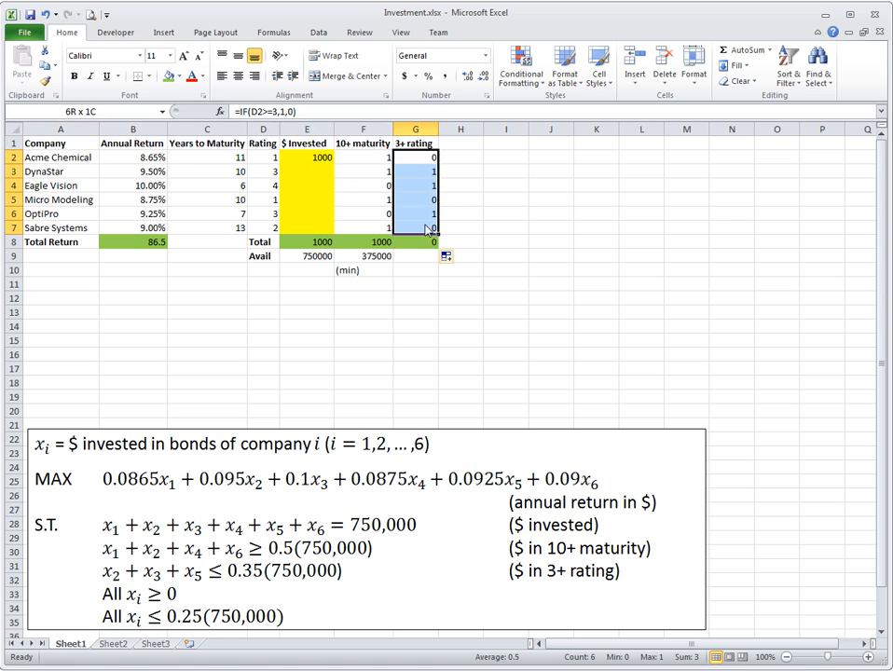
click(277, 160)
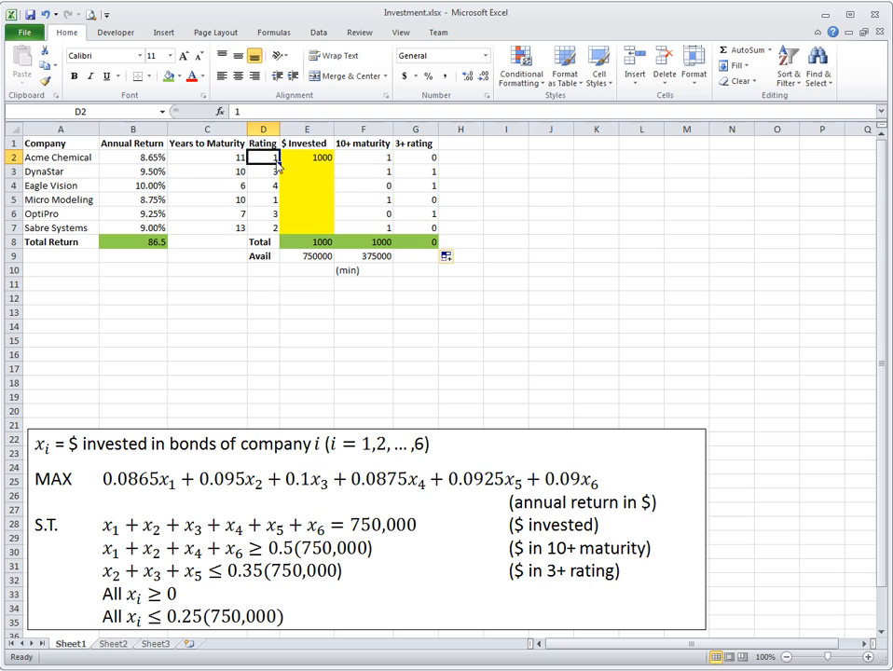
Enter the label (max) in G10 below the 3+ rating limit cell and return to G9
click(418, 255)
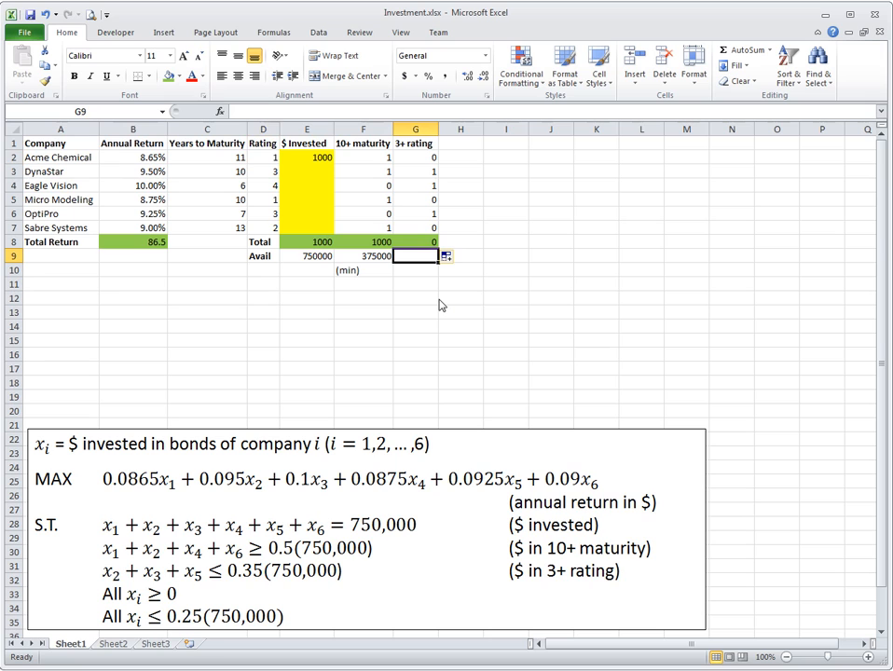
key(Return)
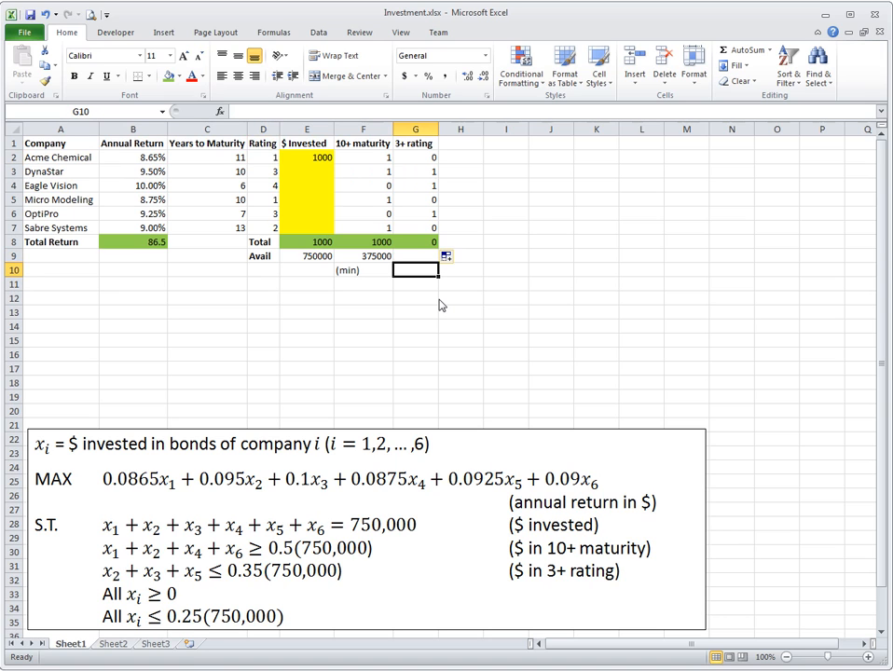
text(max)
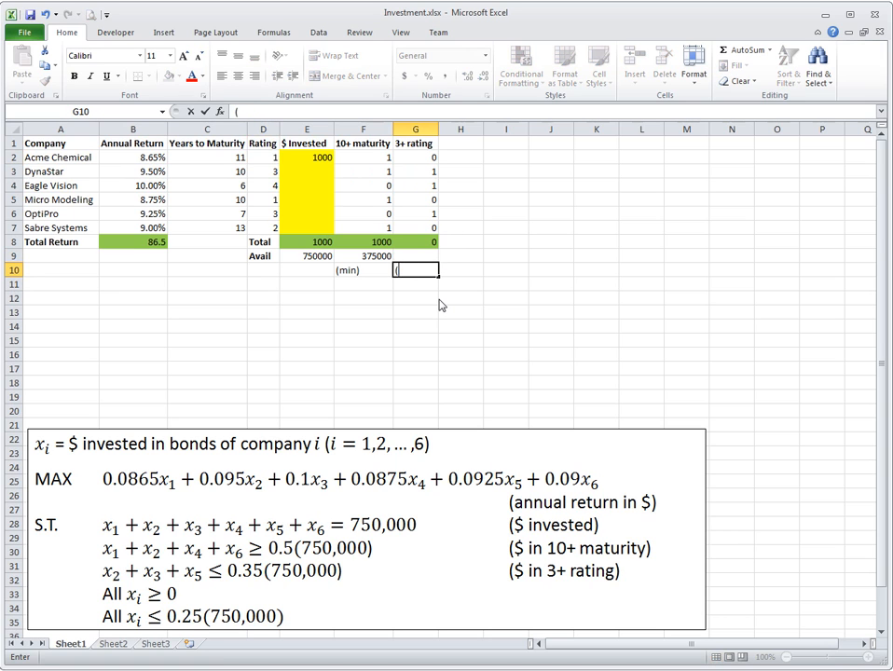
text(max))
key(Return)
key(Up)
key(Up)
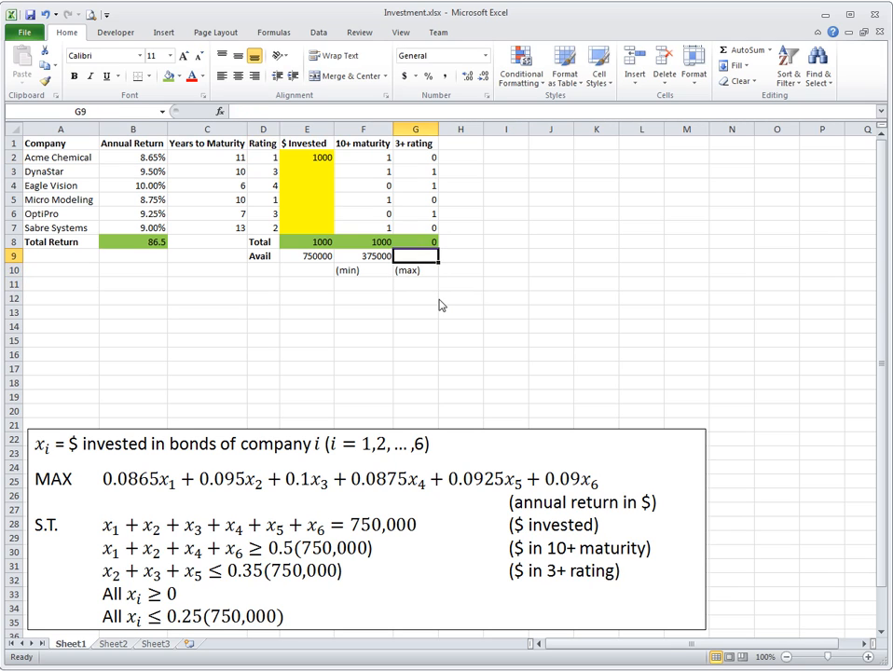
Right-align the (min) and (max) labels in F10:G10 and enter =0.35*E9 in G9 as the 3+ rating limit
drag(354, 270, 410, 269)
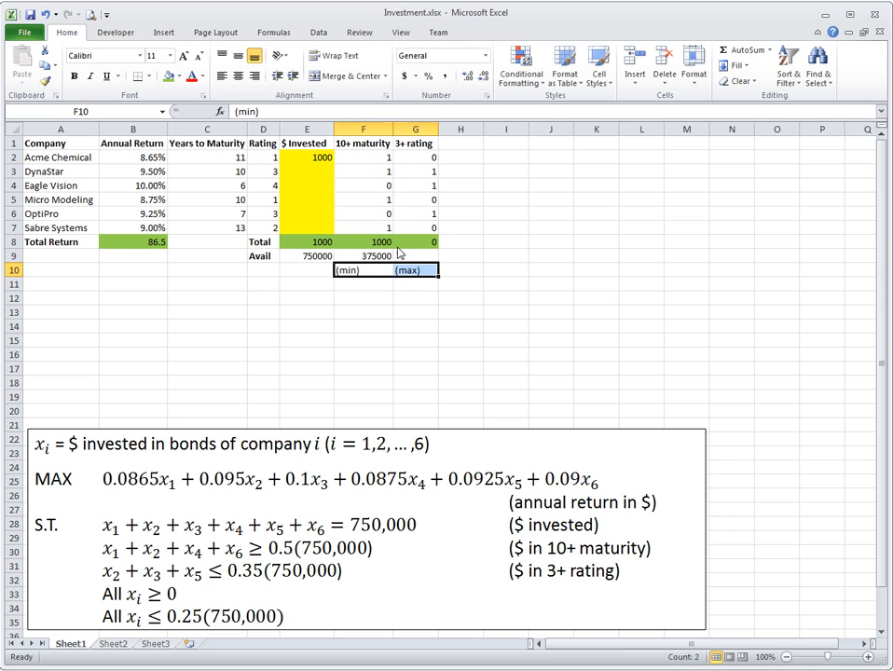
click(255, 75)
click(424, 259)
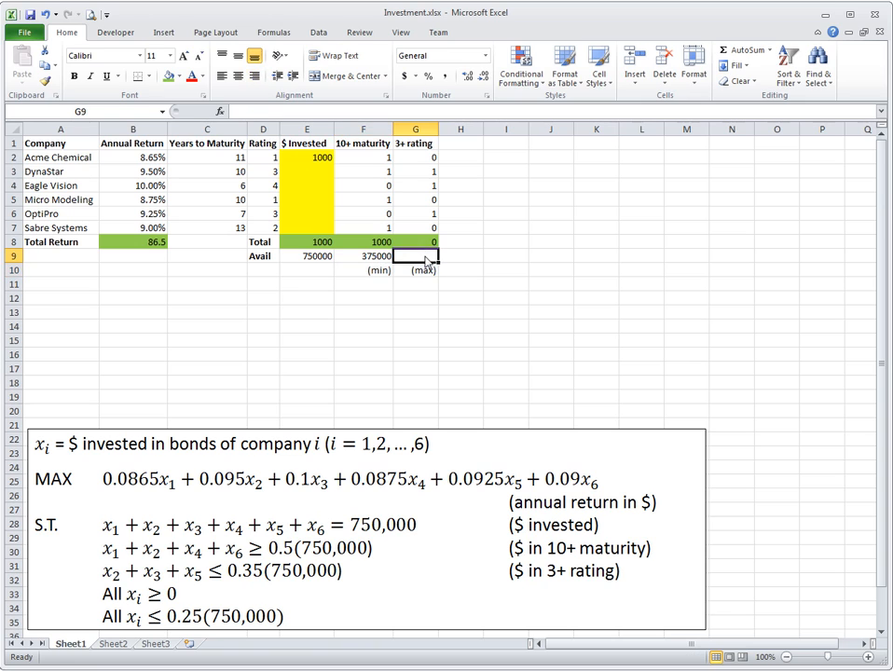
text(=0.35)
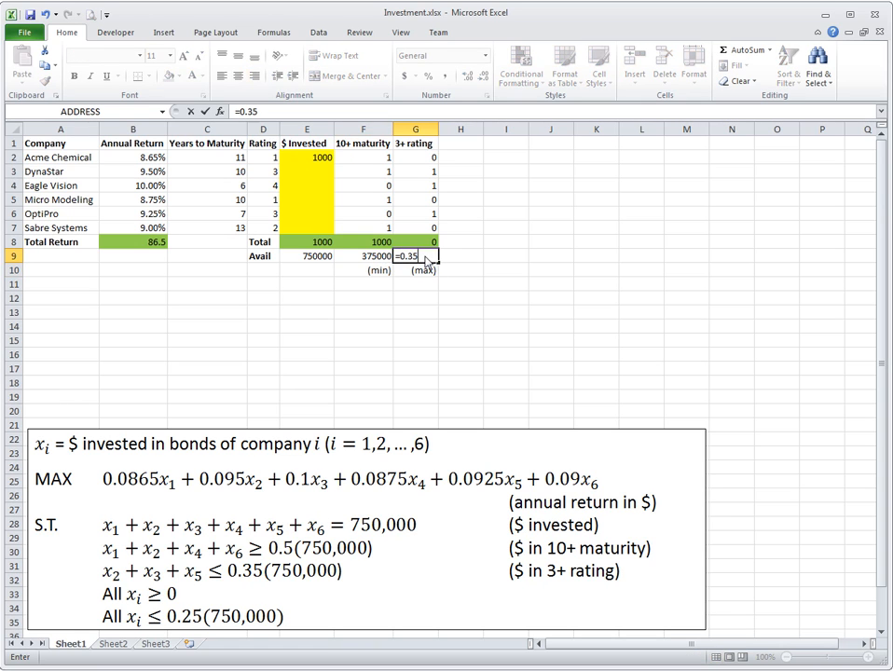
text(*E9)
key(Return)
click(444, 269)
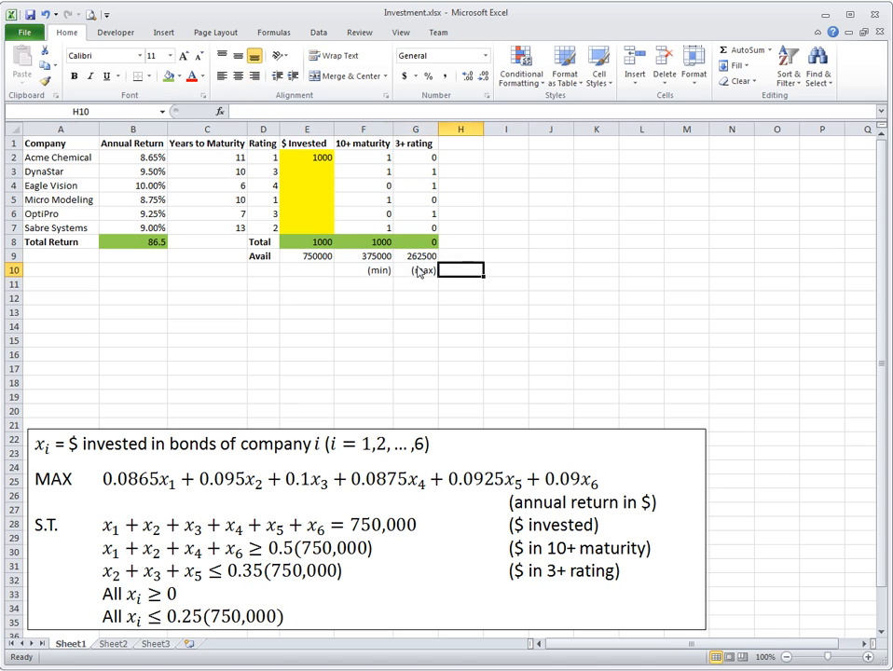
click(416, 260)
click(442, 273)
Open Solver with total return cell B8 as the objective to maximize and E2:E7 as the changing variable cells
click(140, 236)
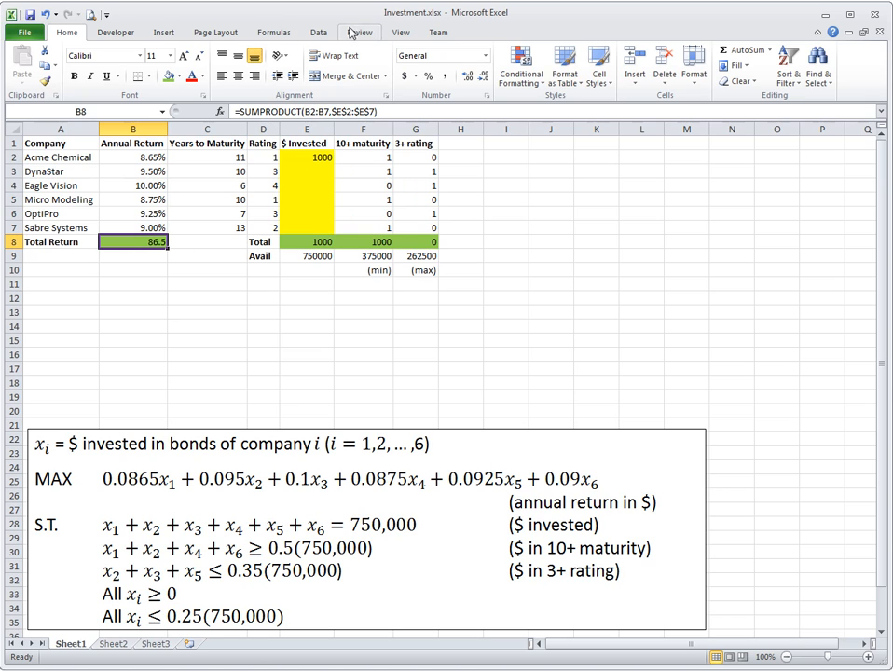
click(319, 32)
click(851, 50)
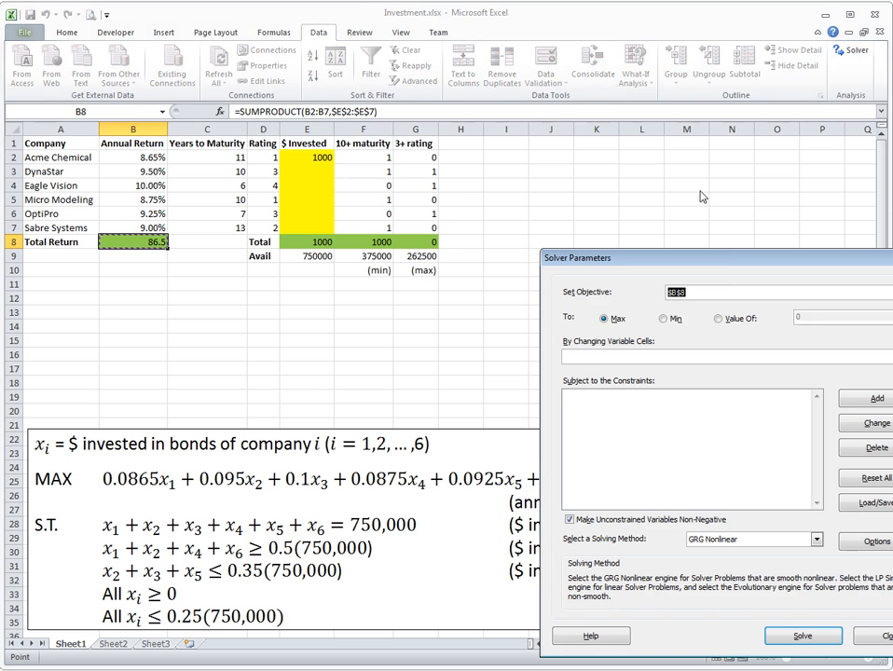
drag(713, 258, 637, 158)
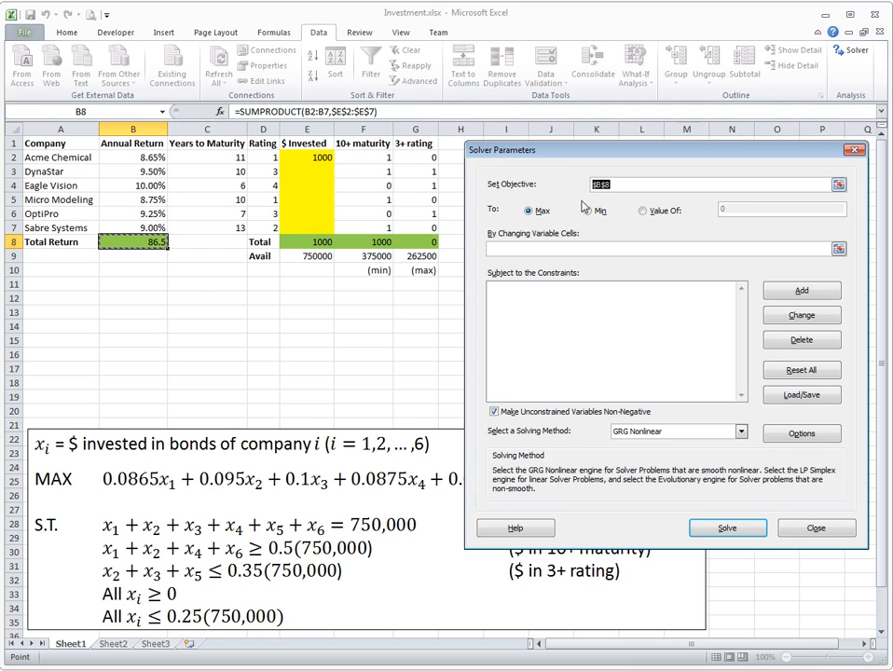
click(532, 214)
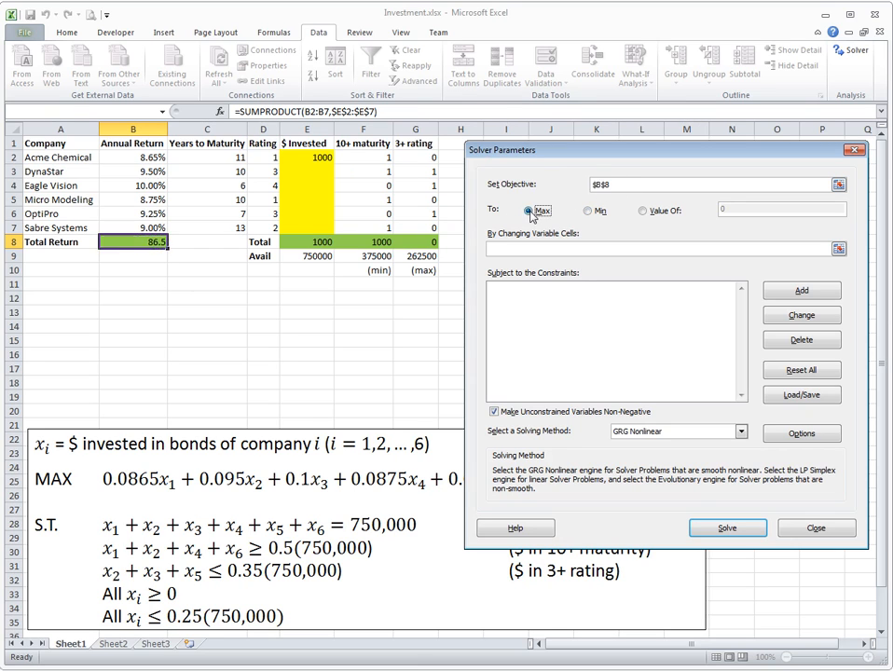
click(559, 248)
drag(301, 164, 308, 228)
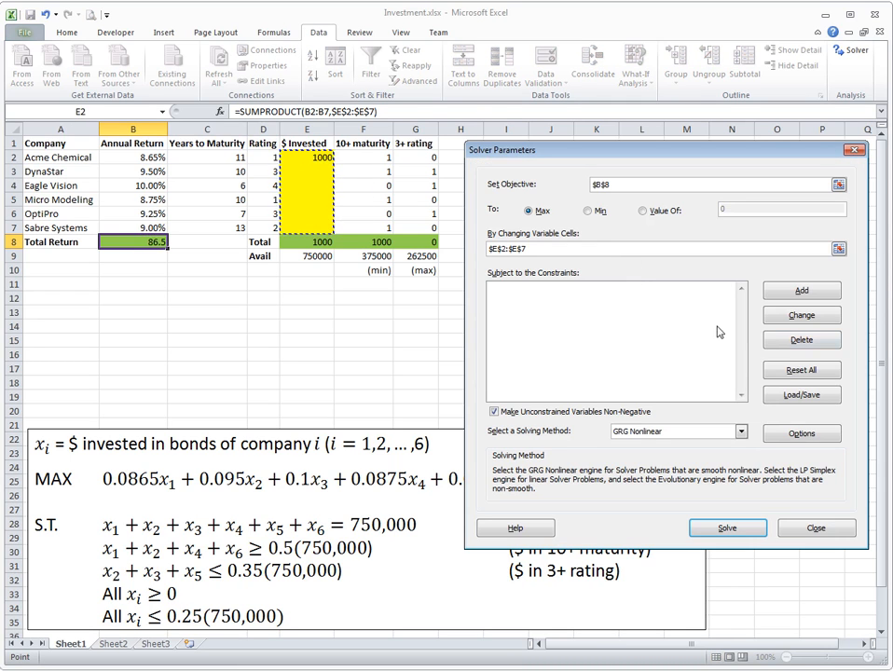
Add a Solver constraint that the total invested in E8 equals the available amount in E9
click(800, 293)
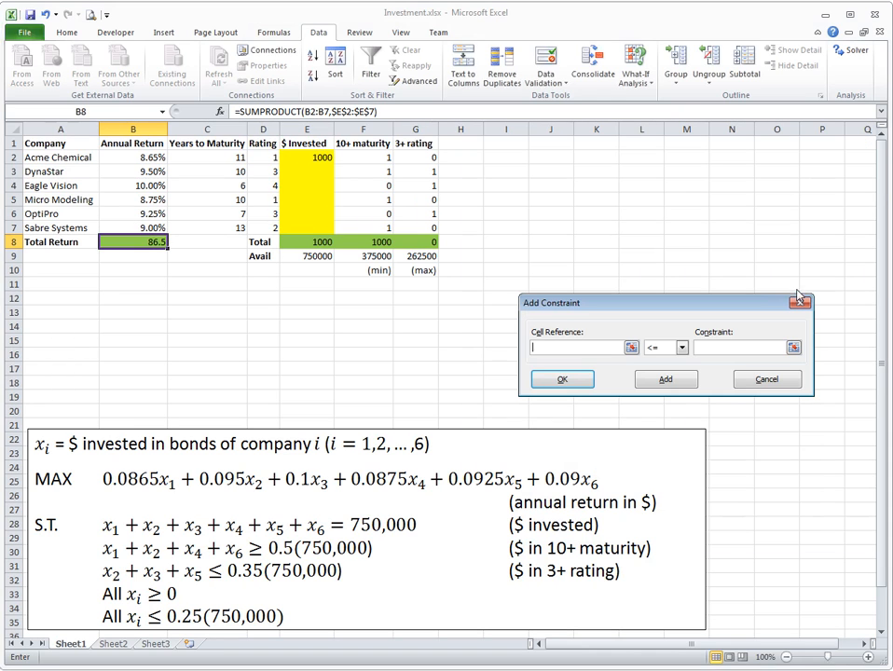
click(322, 242)
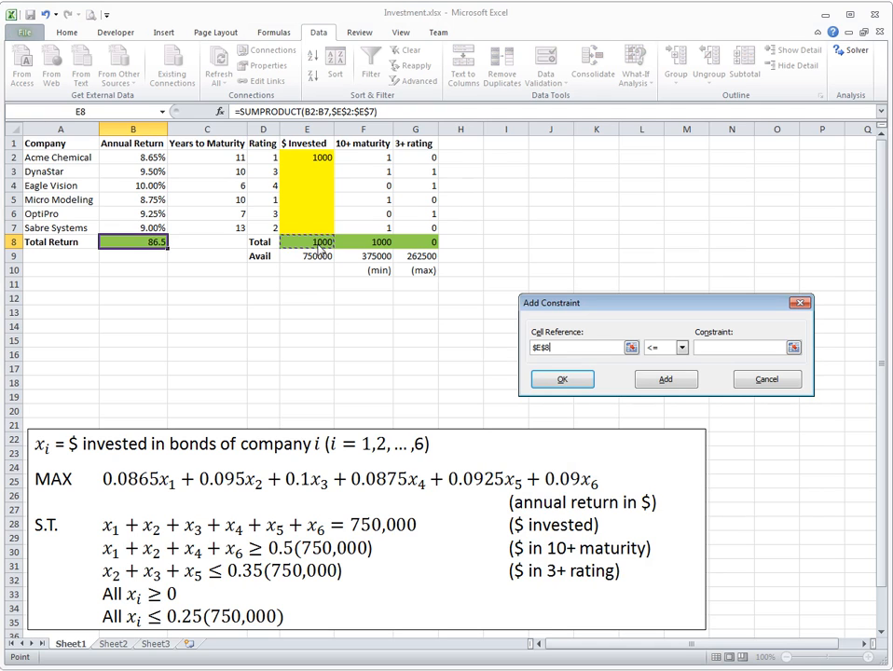
click(681, 347)
click(667, 371)
click(309, 257)
click(655, 384)
Add a Solver constraint that the 10+ maturity total in F8 is >= the limit in F9
click(375, 246)
click(681, 347)
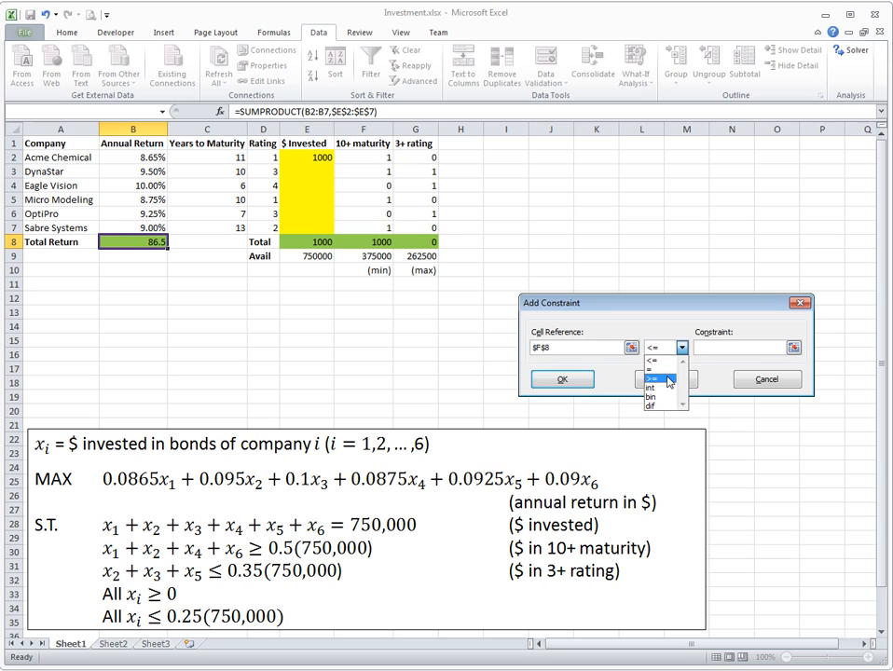
click(667, 378)
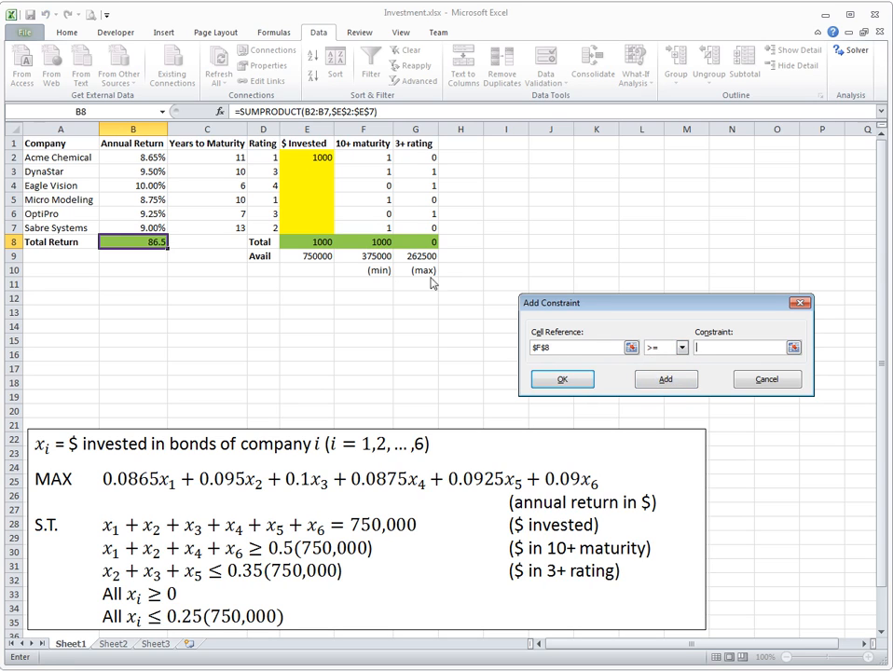
click(375, 259)
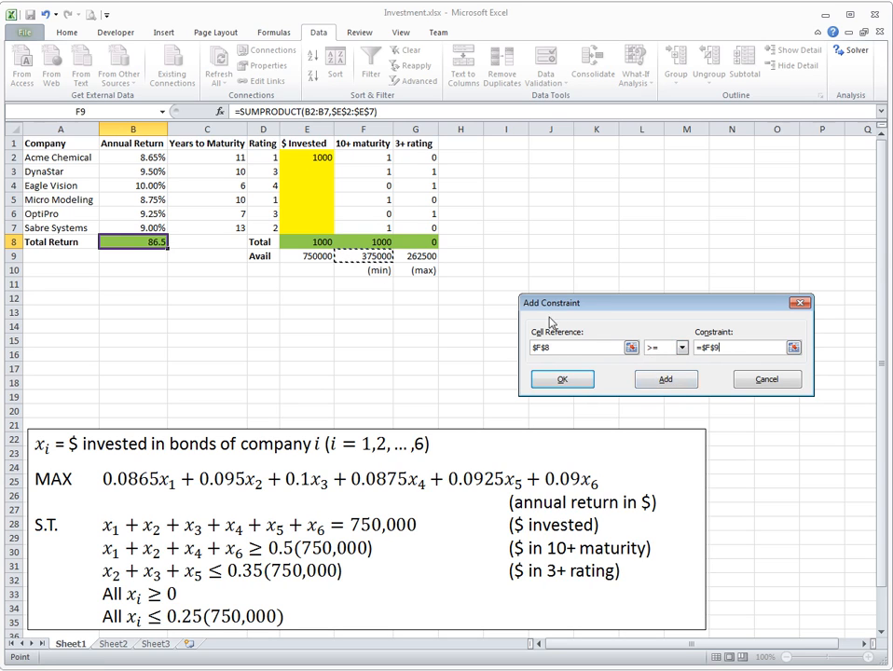
click(667, 380)
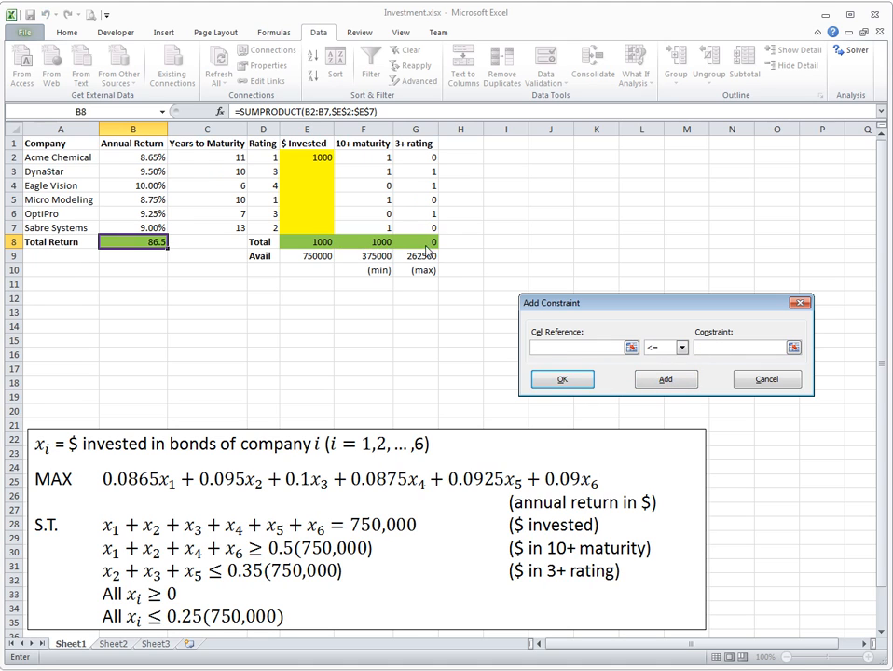
Add a Solver constraint that the 3+ rating total in G8 is <= the limit in G9
click(426, 246)
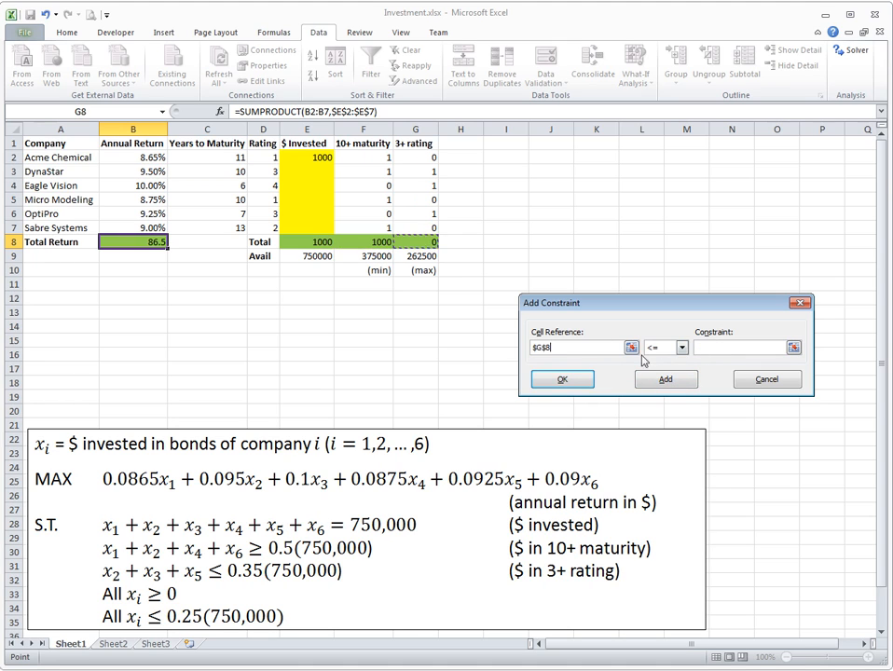
click(416, 260)
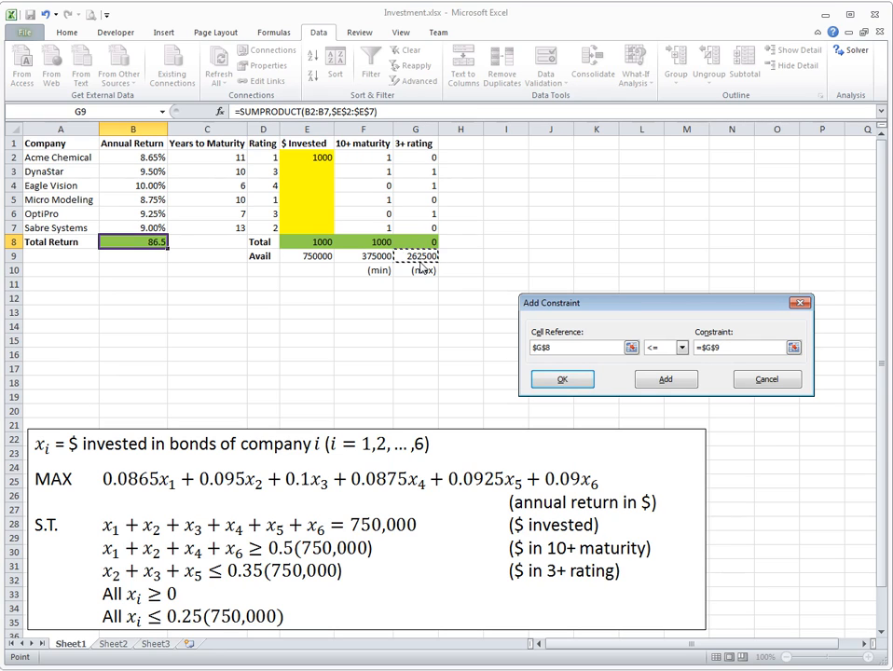
click(662, 380)
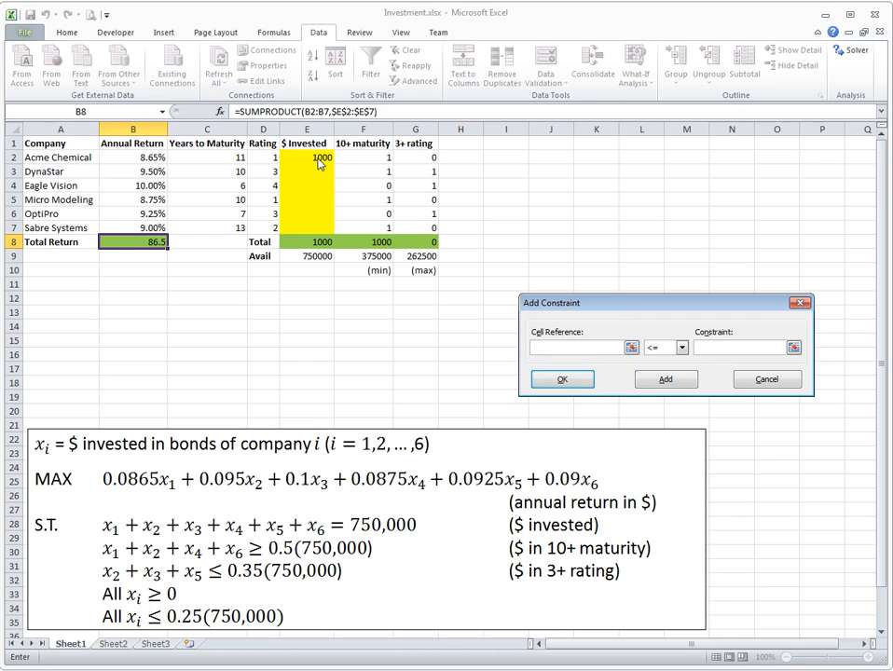
Add a Solver constraint that the invested amounts in E2:E7 are >= 0, and close Solver without solving
drag(320, 164, 319, 228)
click(682, 347)
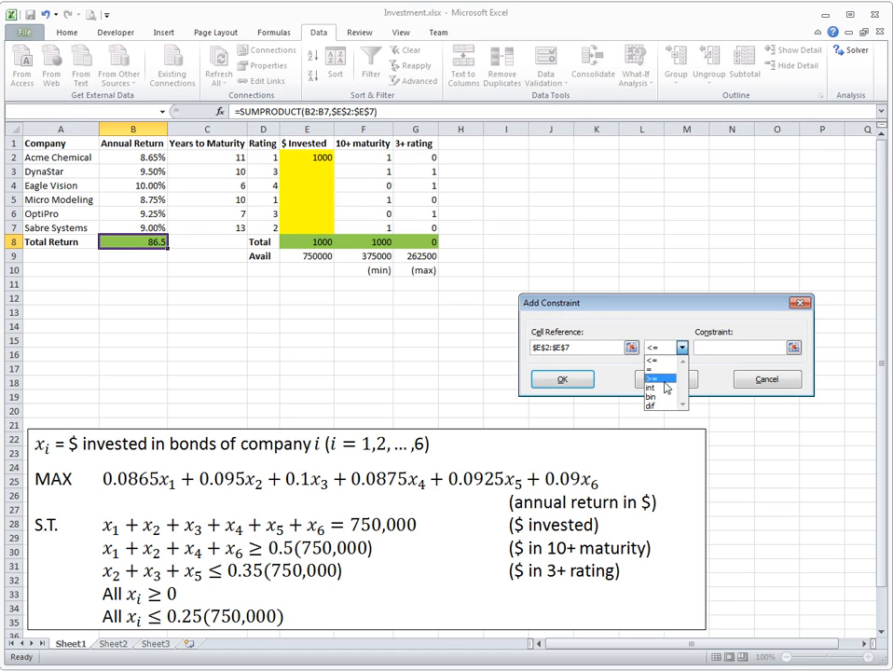
click(662, 379)
key(Tab)
text(0)
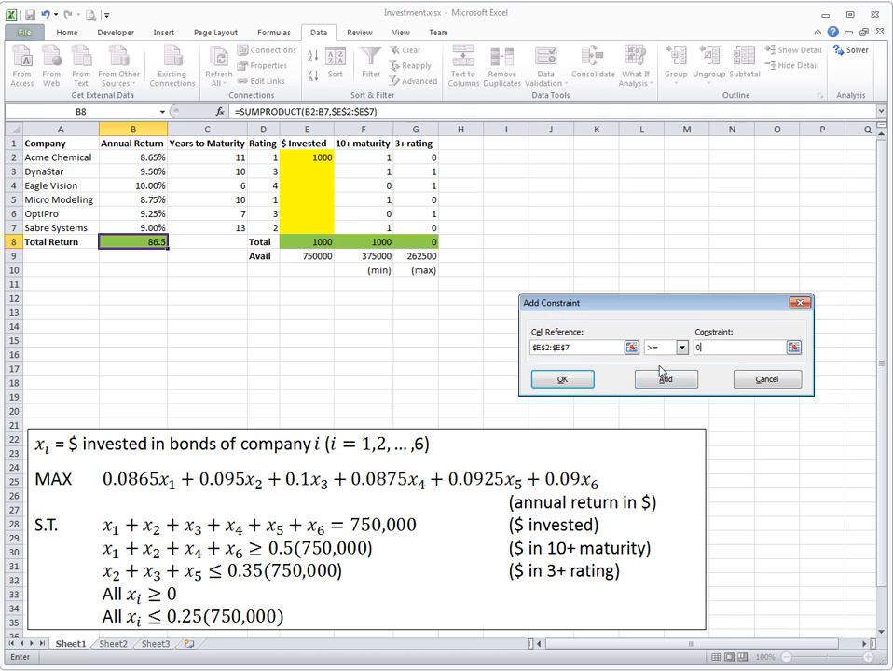
click(651, 382)
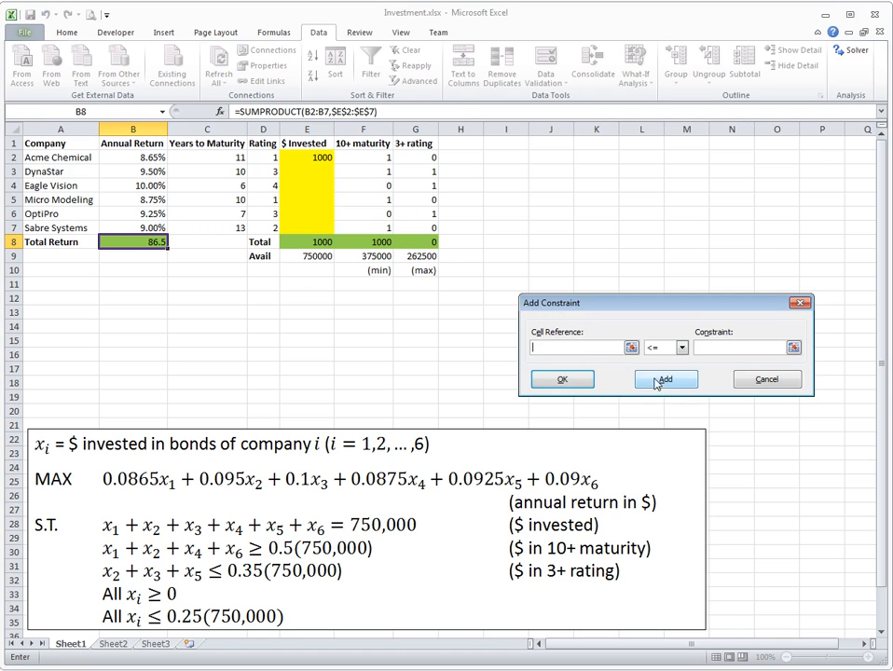
click(744, 382)
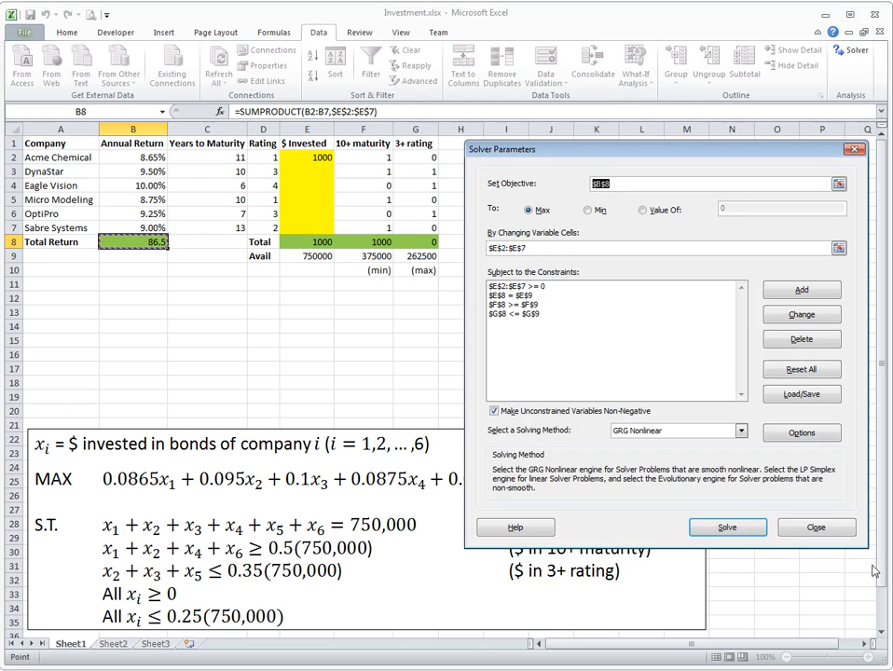
click(814, 529)
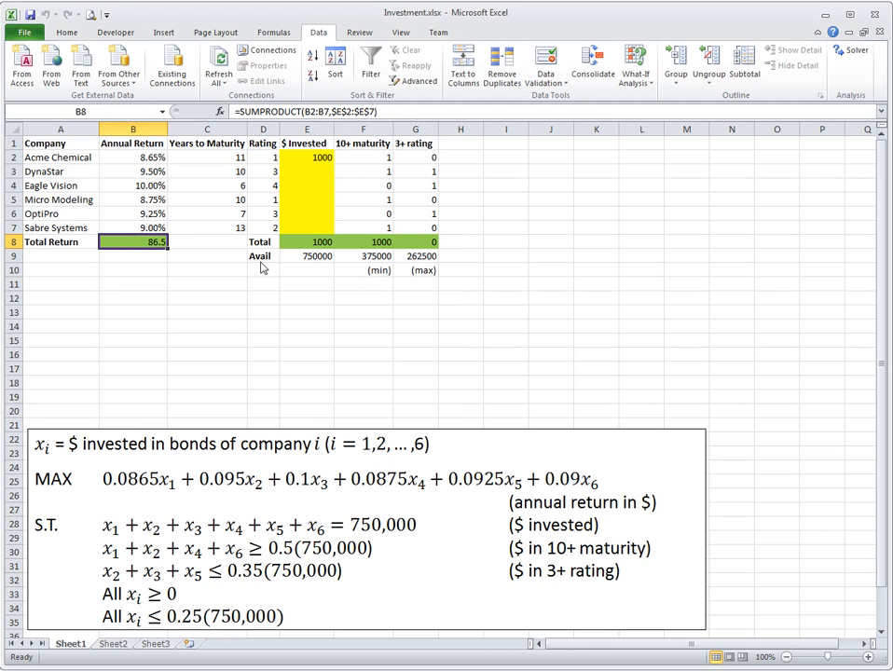
Move the limits from E9:G9 down to E10:G10, replacing the (min) and (max) labels, and clear the Avail label in D9
drag(306, 260, 410, 258)
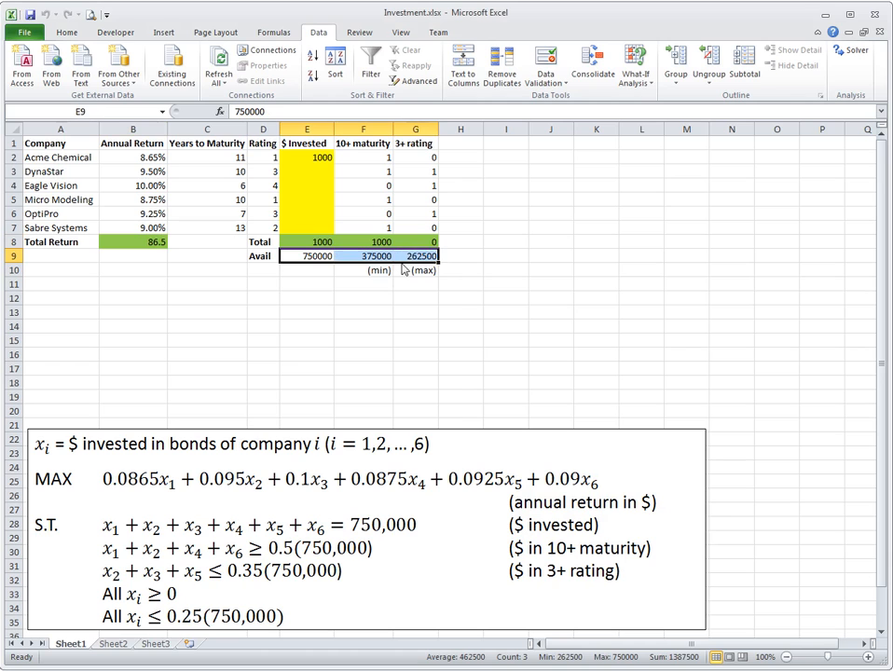
key(ctrl+c)
click(301, 272)
key(Return)
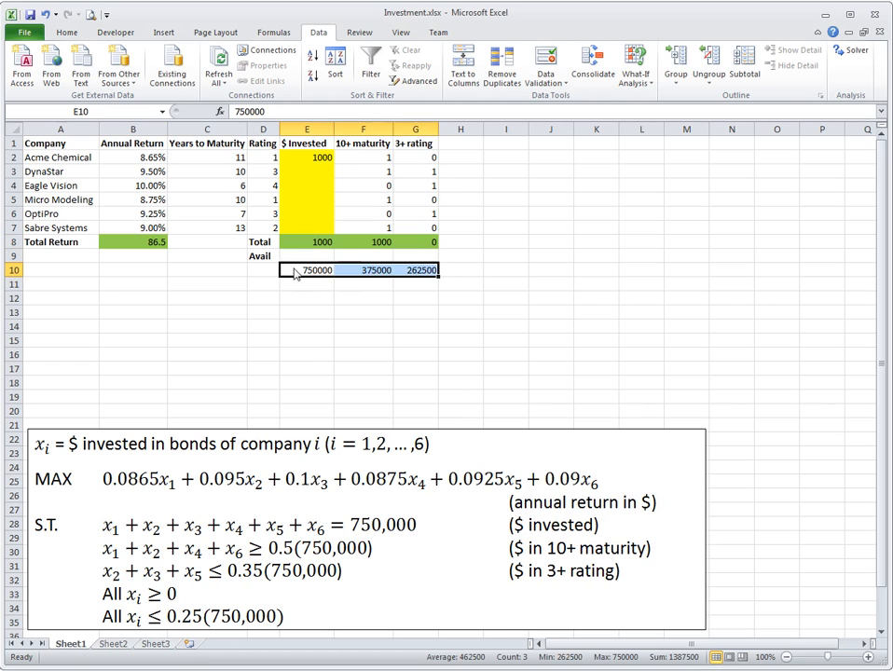
click(262, 257)
key(Delete)
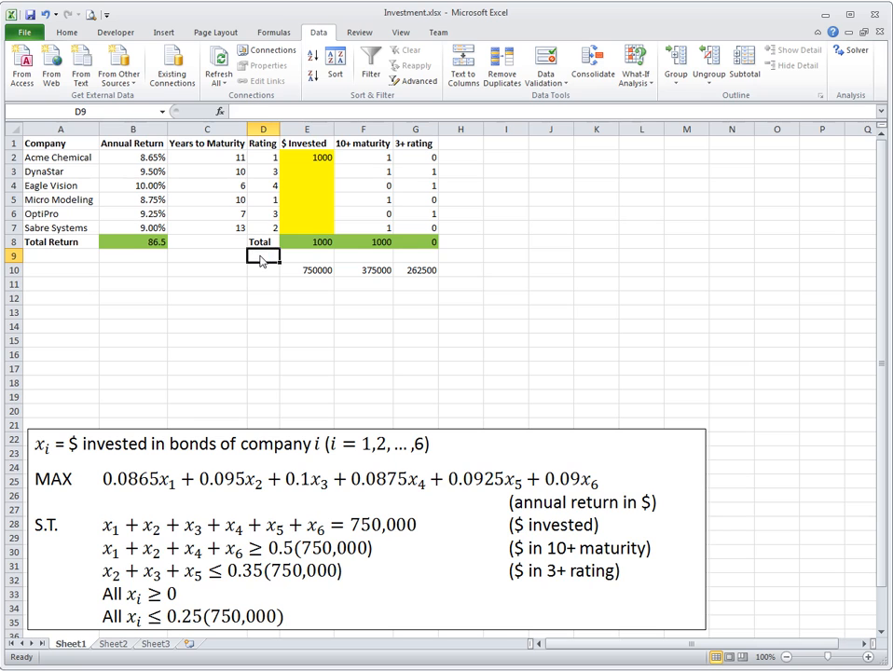
Enter the constraint signs =, >= and <= in E9, F9 and G9 between the totals and their limits
key(Right)
text(=)
key(Return)
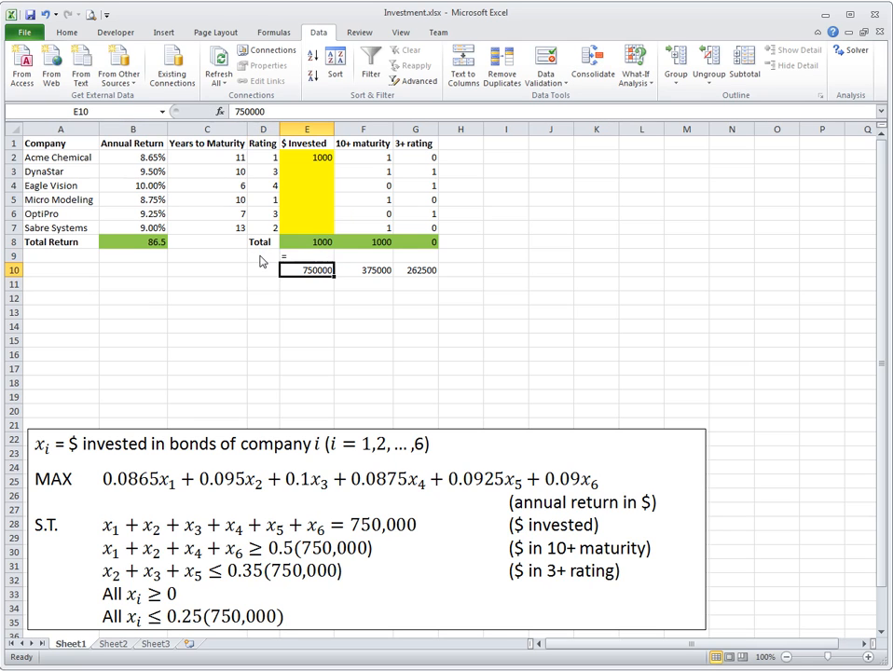
click(342, 257)
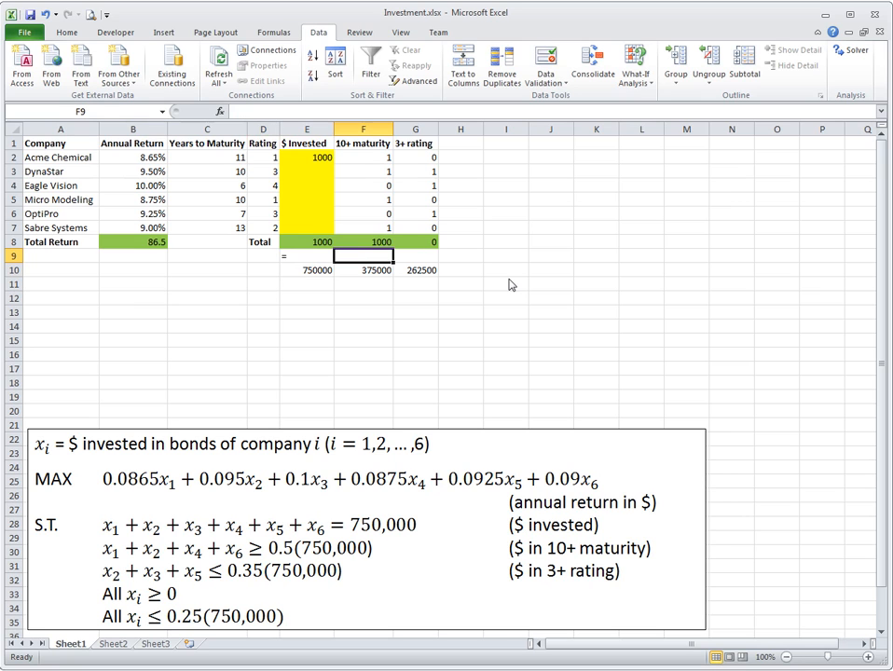
text(>=)
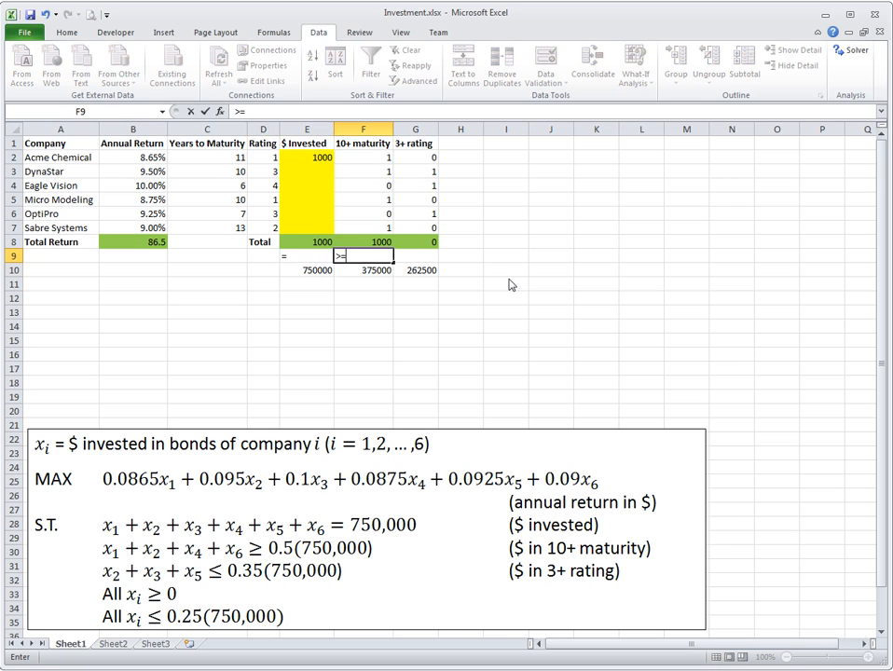
key(Right)
text(<=)
key(Return)
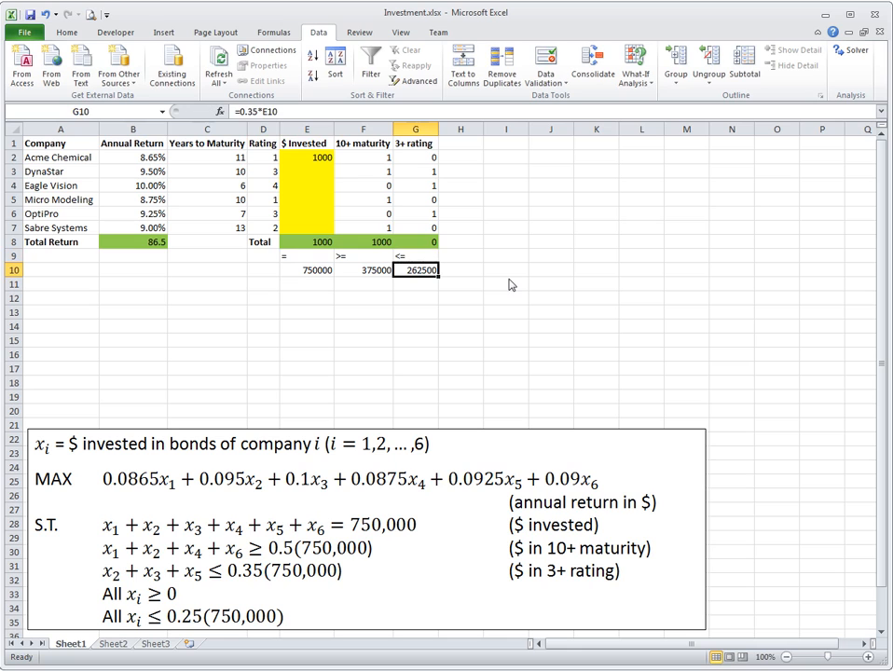
Right-align the constraint signs in E9:G9
drag(302, 256, 415, 257)
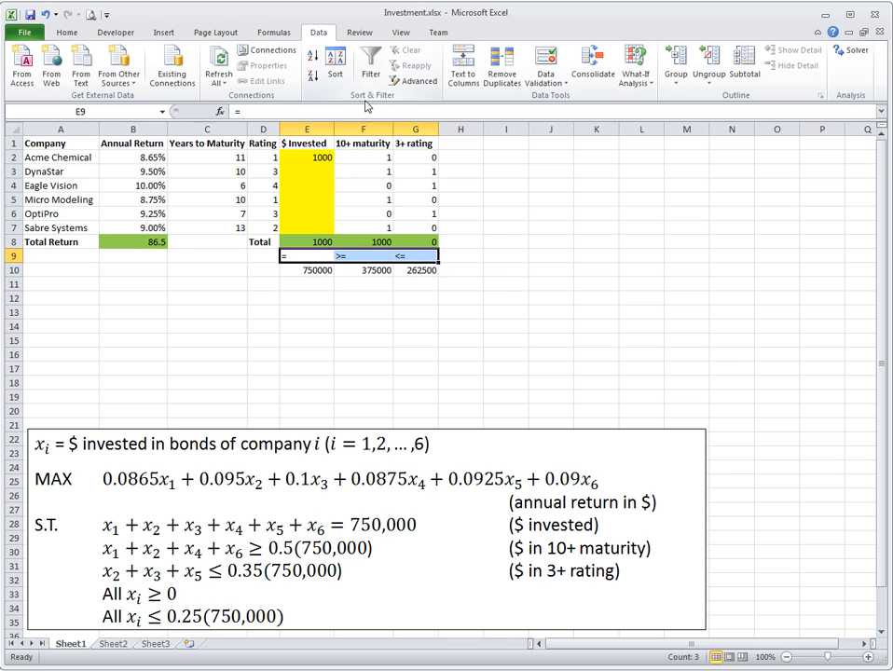
click(66, 32)
click(253, 75)
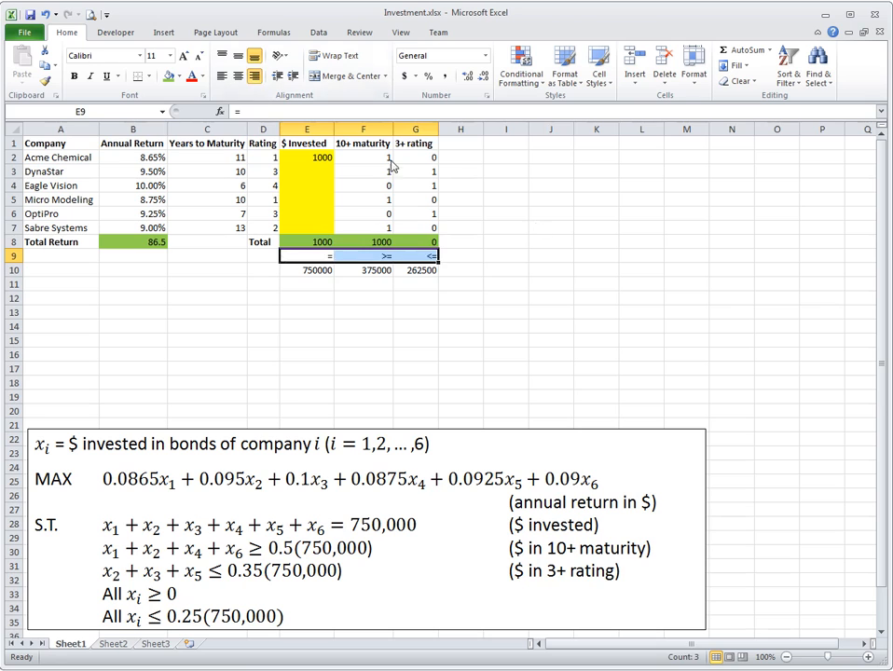
click(538, 226)
click(363, 273)
click(312, 258)
click(552, 285)
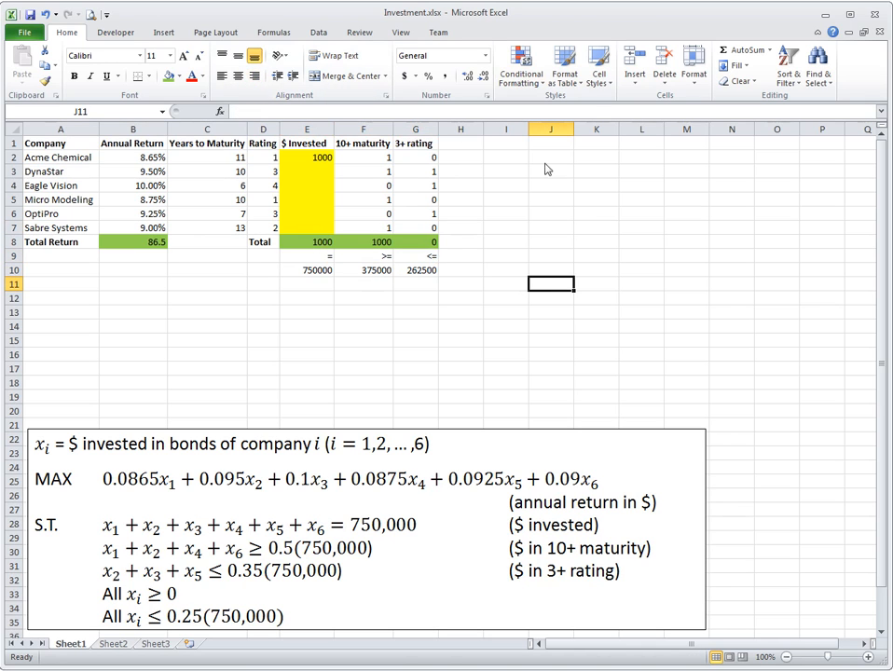
Enter the column header Max in H1 beside the 3+ rating header
click(463, 144)
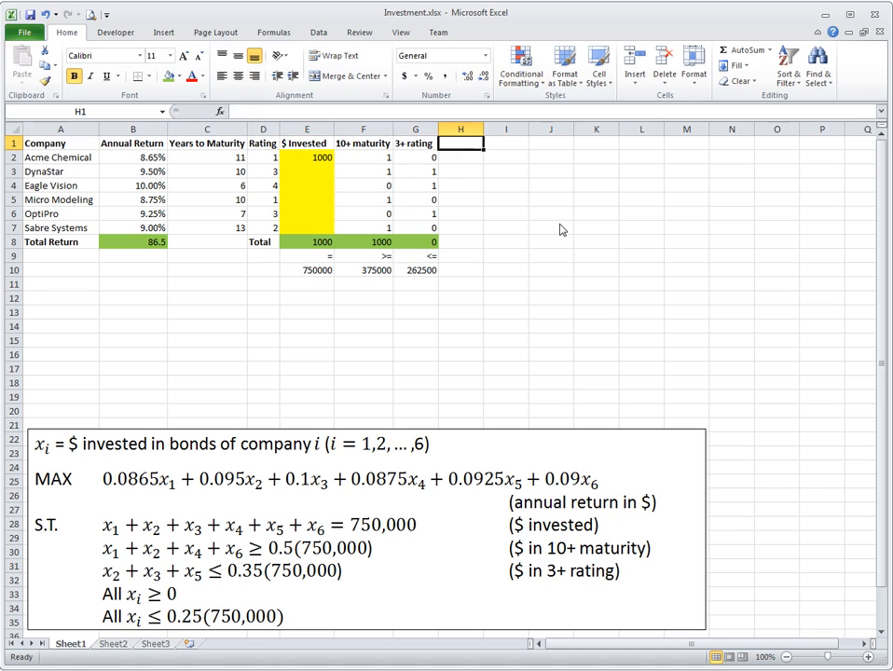
text(Max)
key(Return)
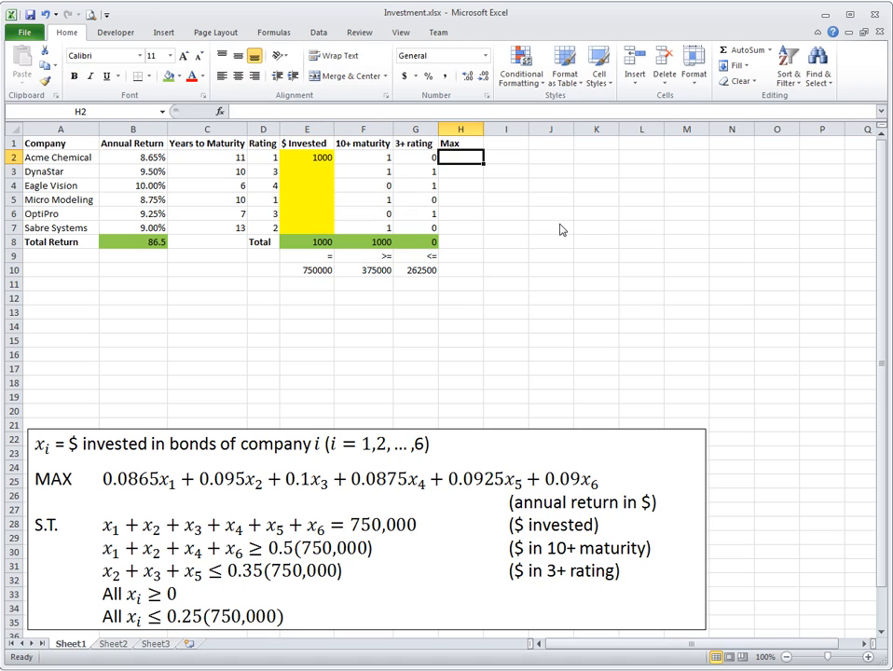
Enter the per-company limit =0.25*$E$10 in H2 and fill it down the Max column to H7
text(=0.)
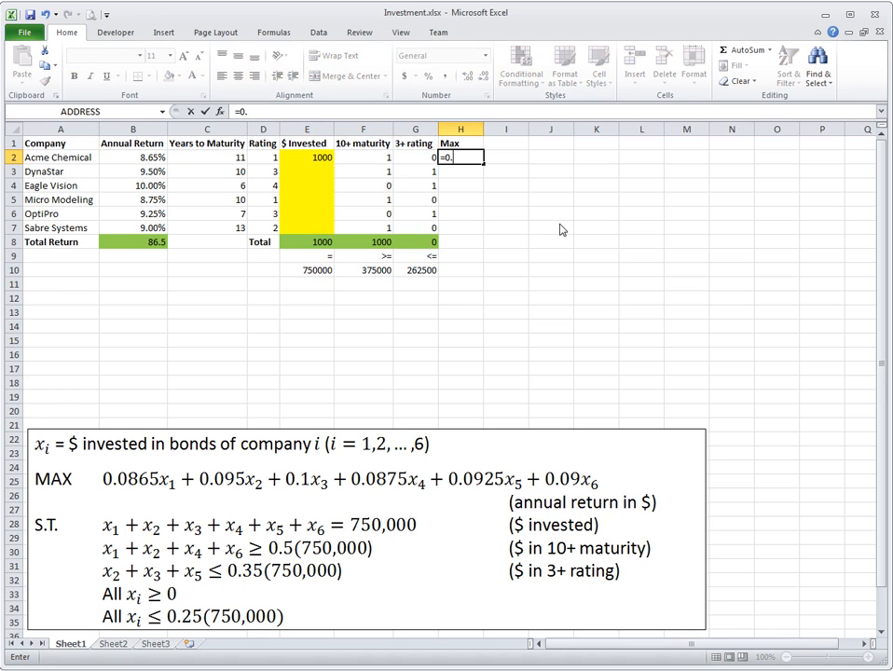
text(25*)
click(307, 270)
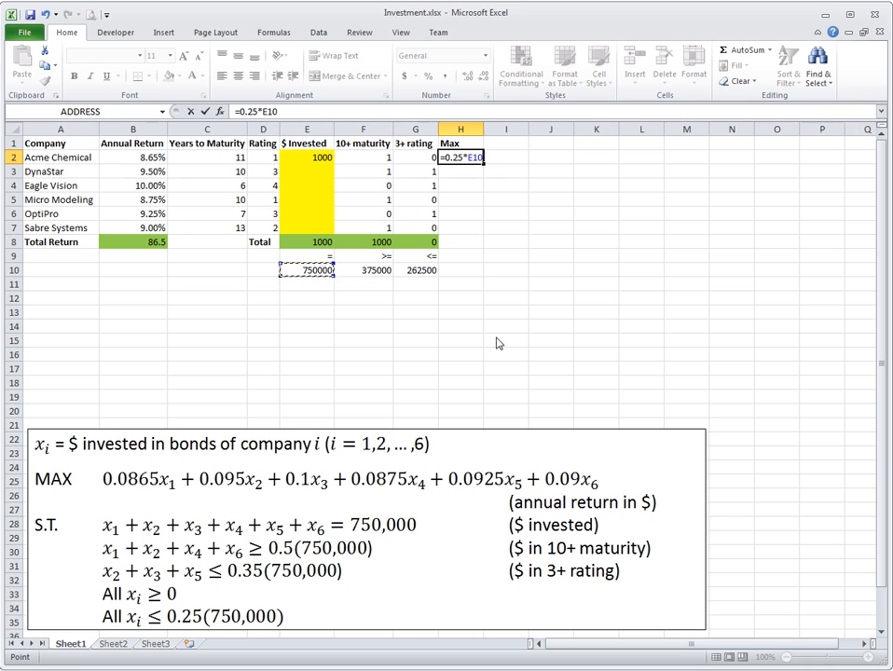
key(F4)
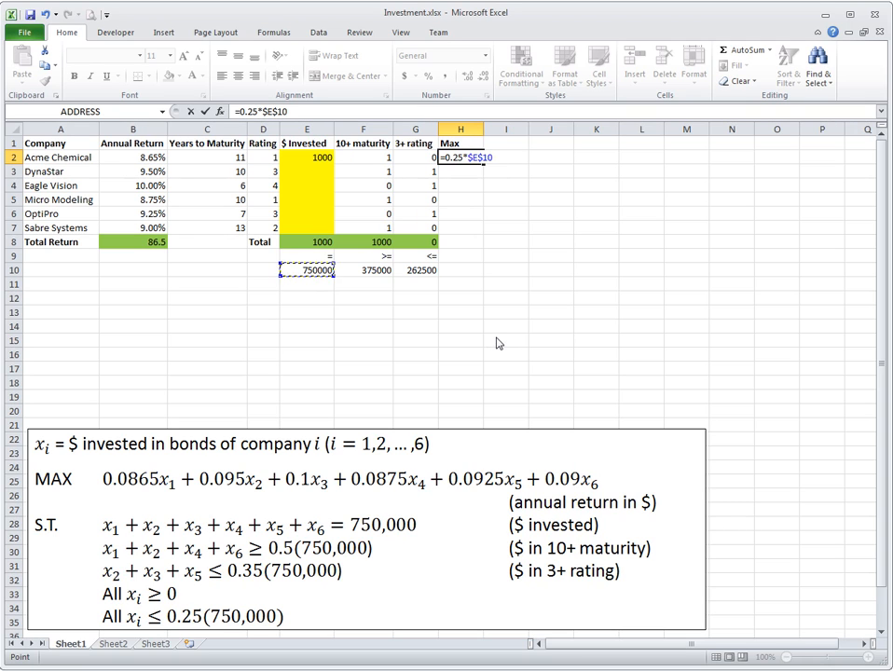
key(Return)
click(480, 160)
drag(482, 168, 480, 235)
click(550, 270)
click(463, 246)
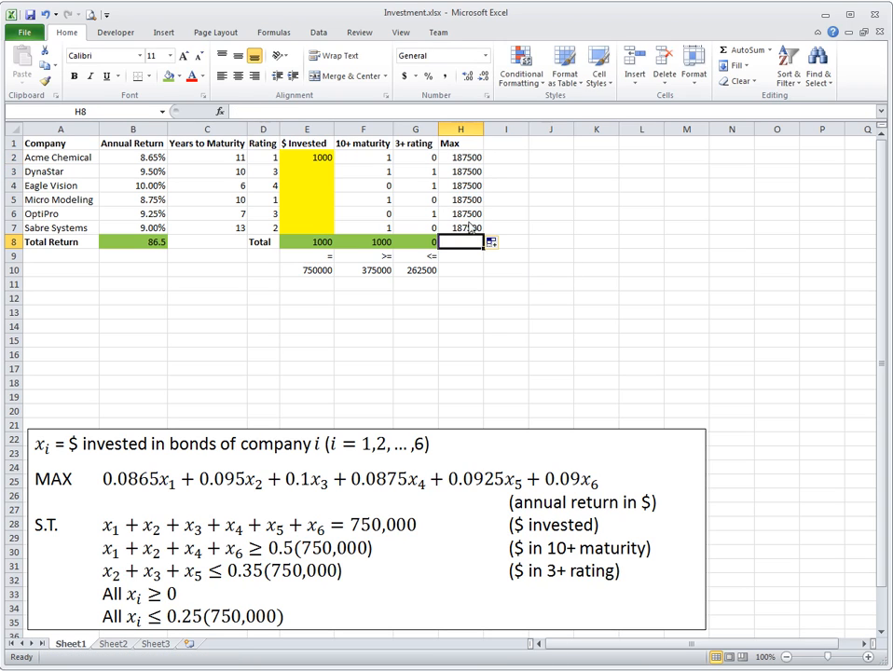
click(462, 271)
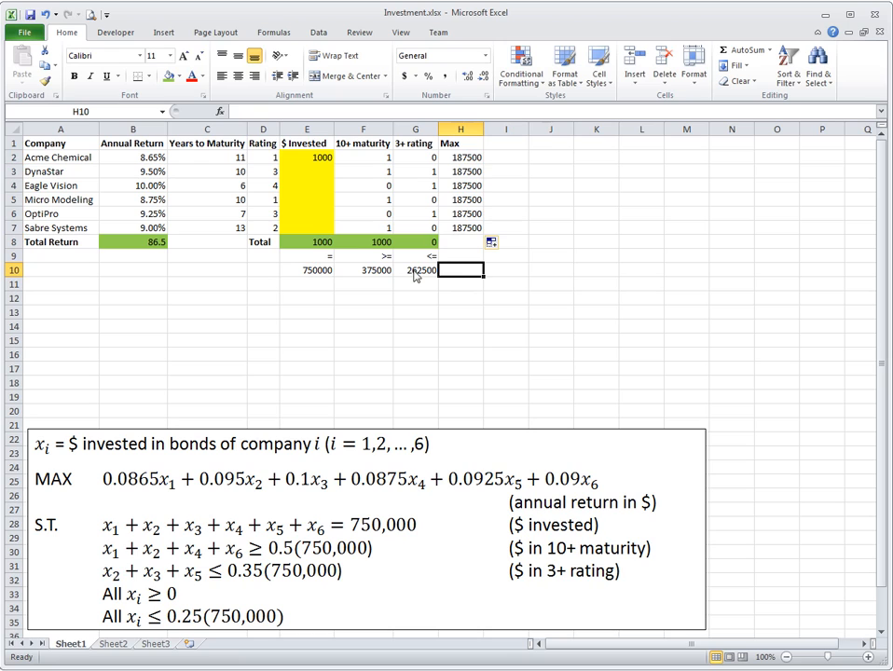
Examine the Max limit formula in H2 alongside the invested amounts in E2:E7 and their total in E8
click(472, 160)
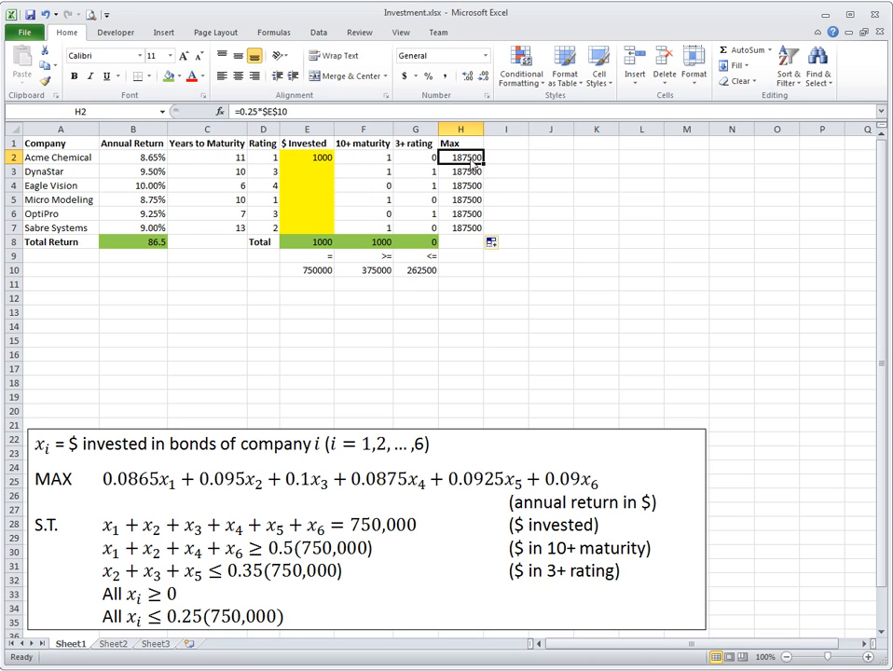
drag(472, 164, 465, 231)
click(310, 245)
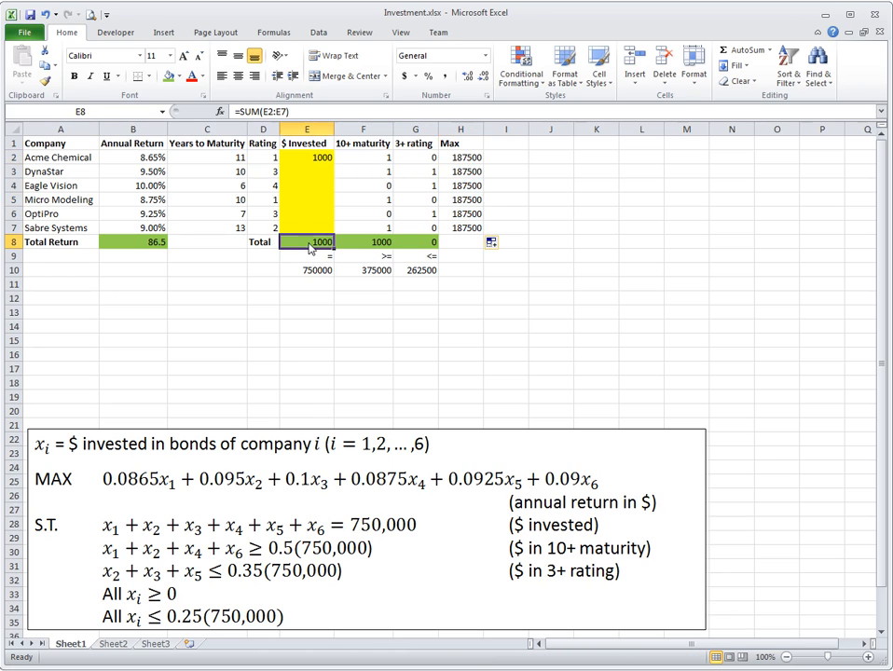
click(459, 159)
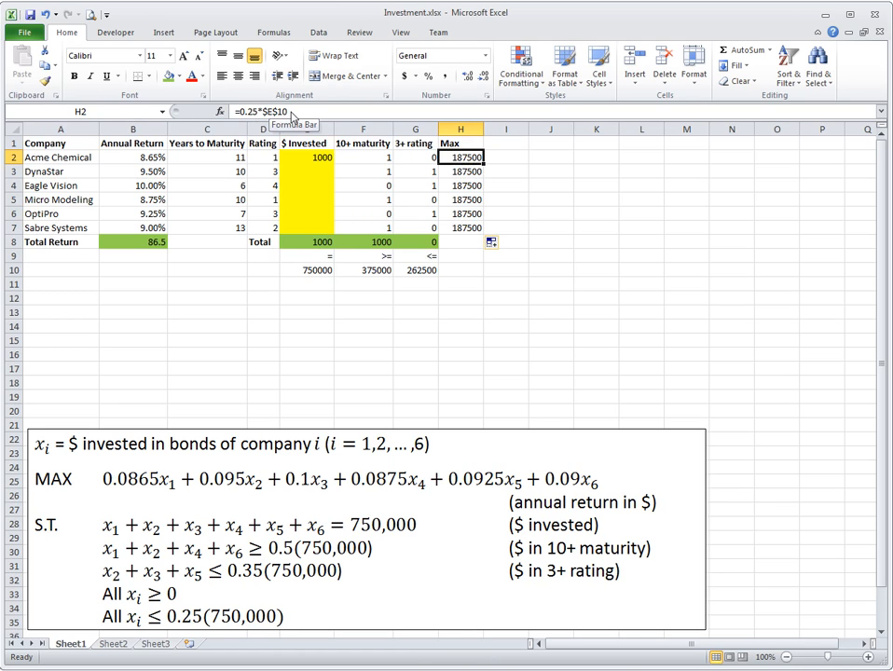
drag(319, 159, 320, 233)
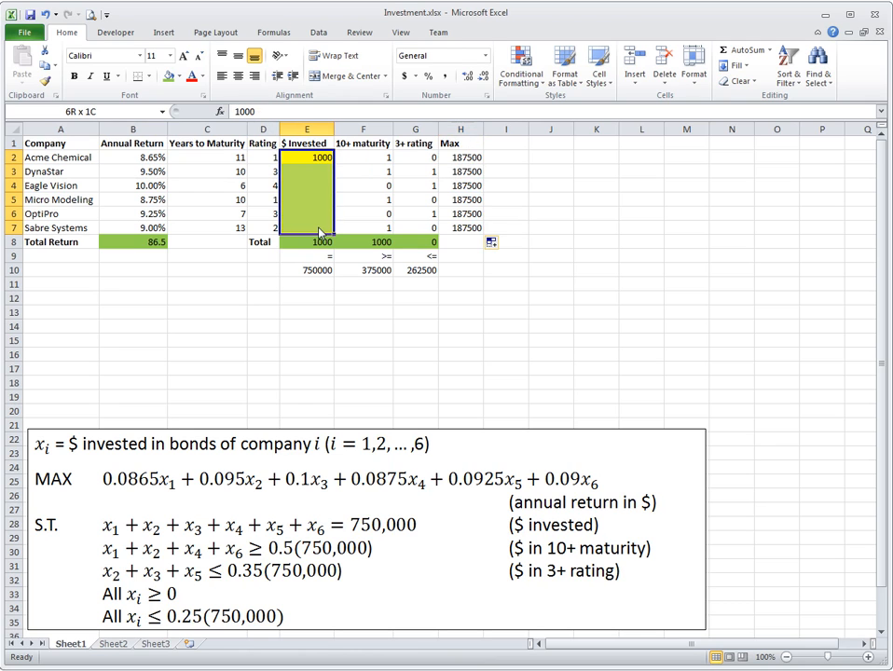
click(461, 162)
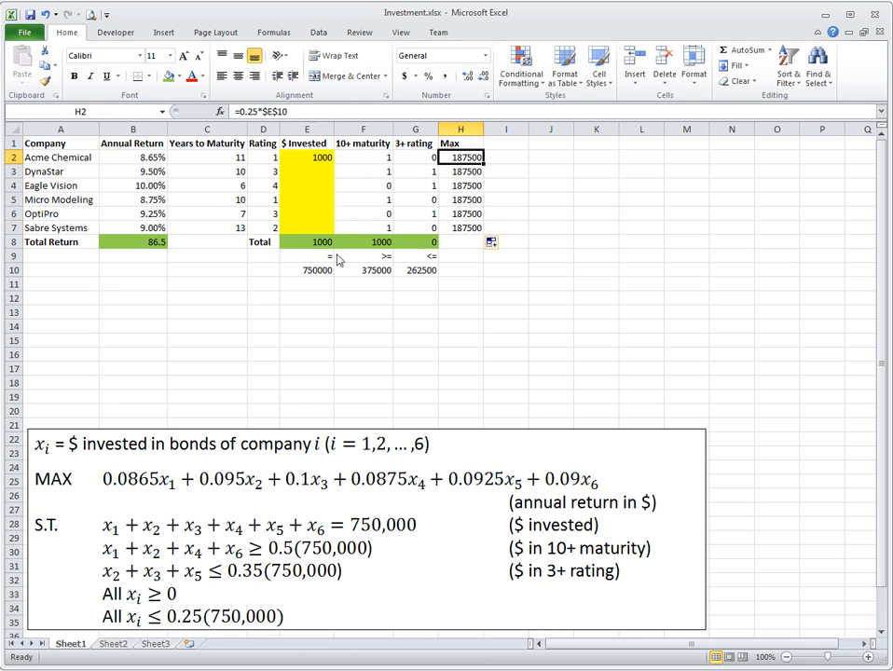
key(F2)
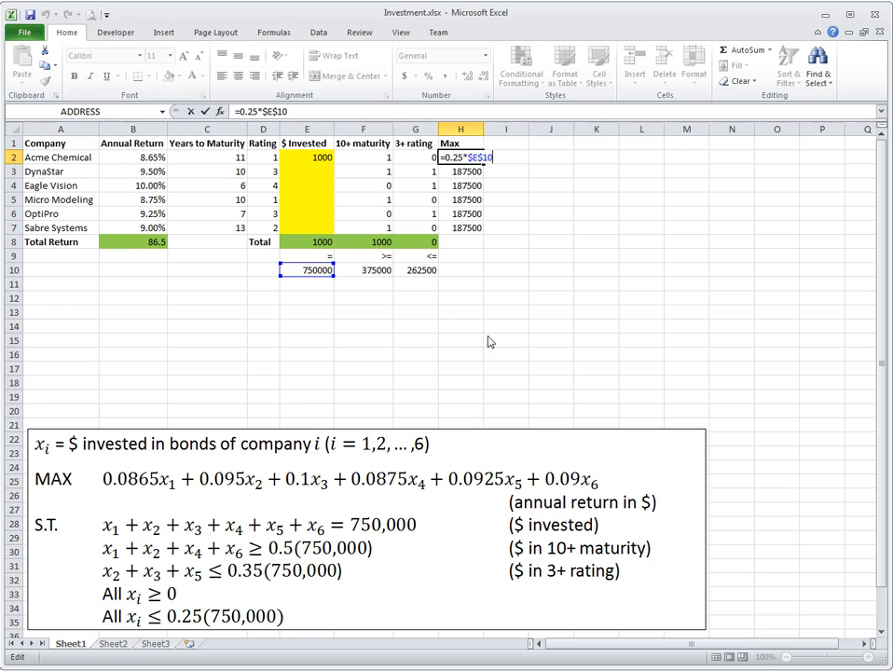
key(Escape)
Inspect the formulas behind the 10+ maturity limit in F10 and the 3+ rating limit in G10
click(364, 270)
key(F2)
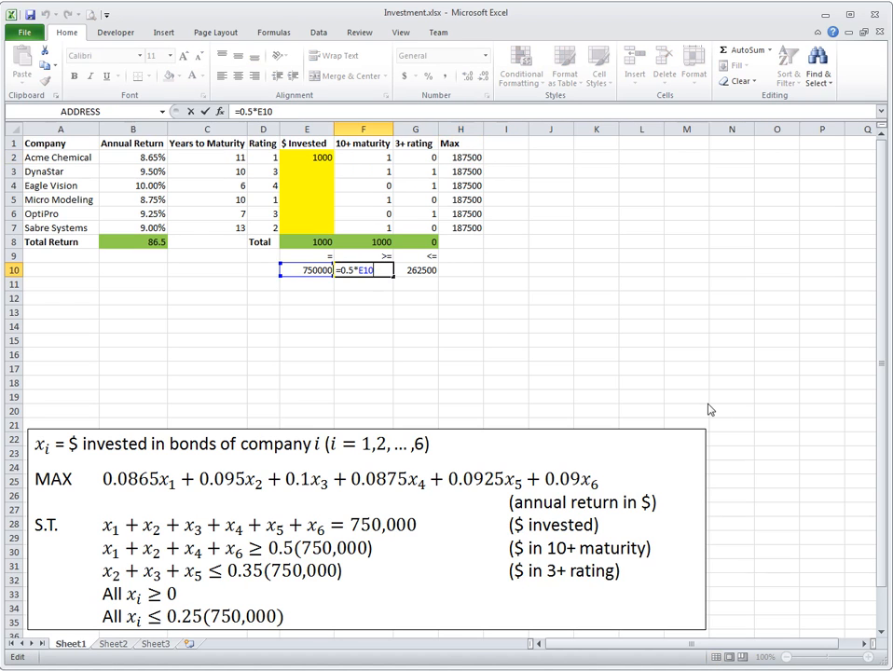
key(Escape)
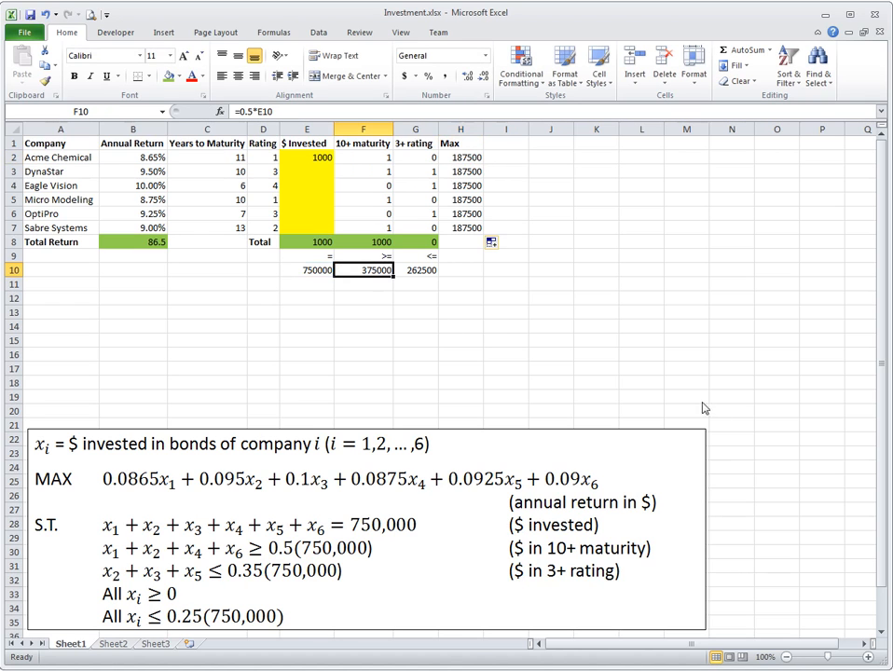
click(422, 280)
key(F2)
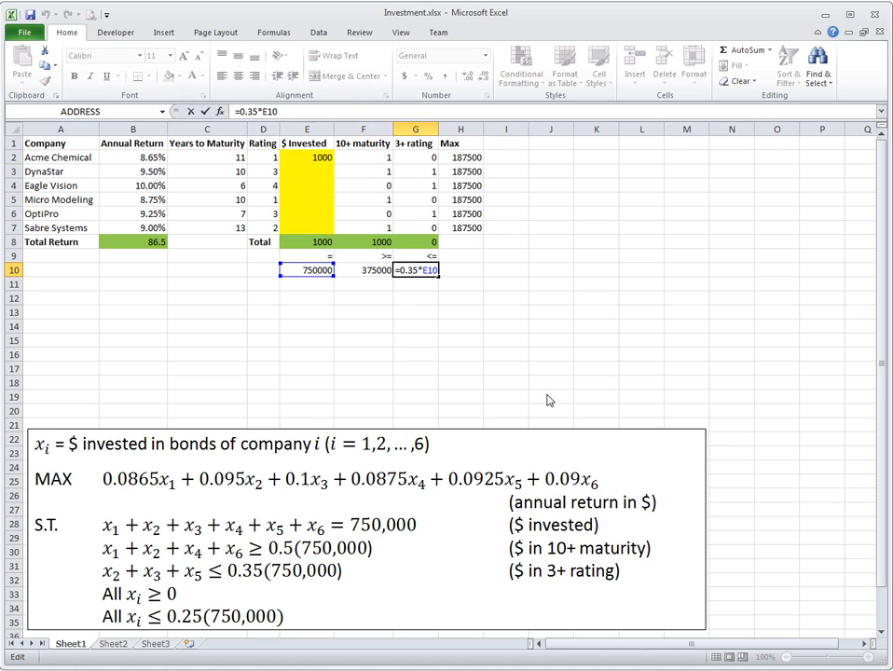
key(Escape)
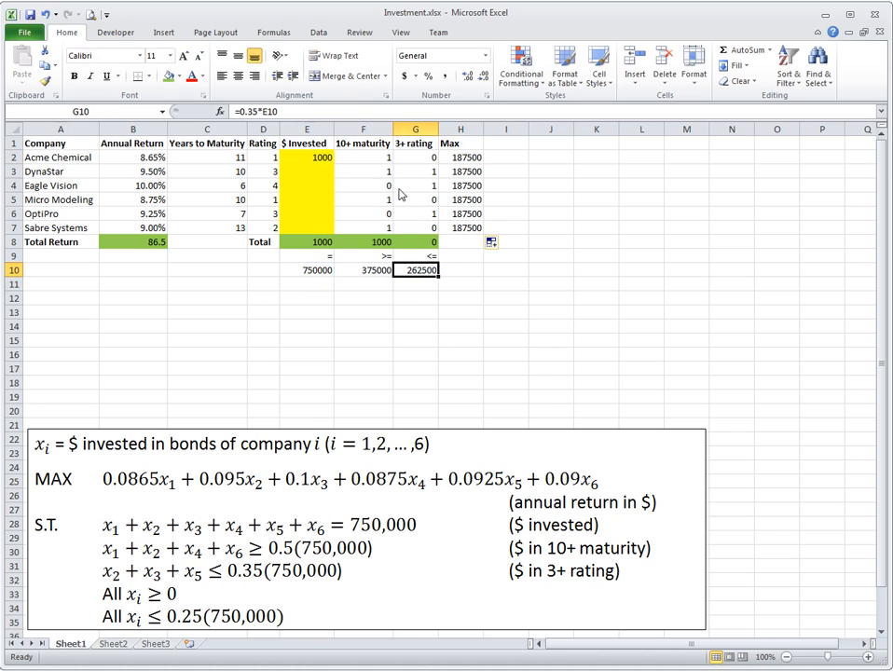
Inspect the IF formulas that flag 10+ maturity in F2 and 3+ rating in G2, leaving them as they are
click(376, 162)
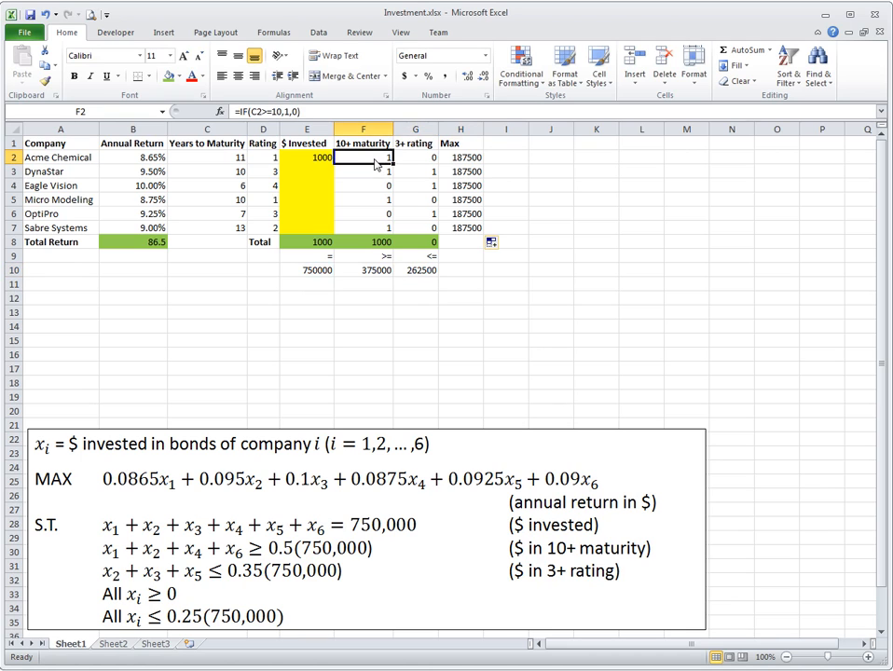
key(F2)
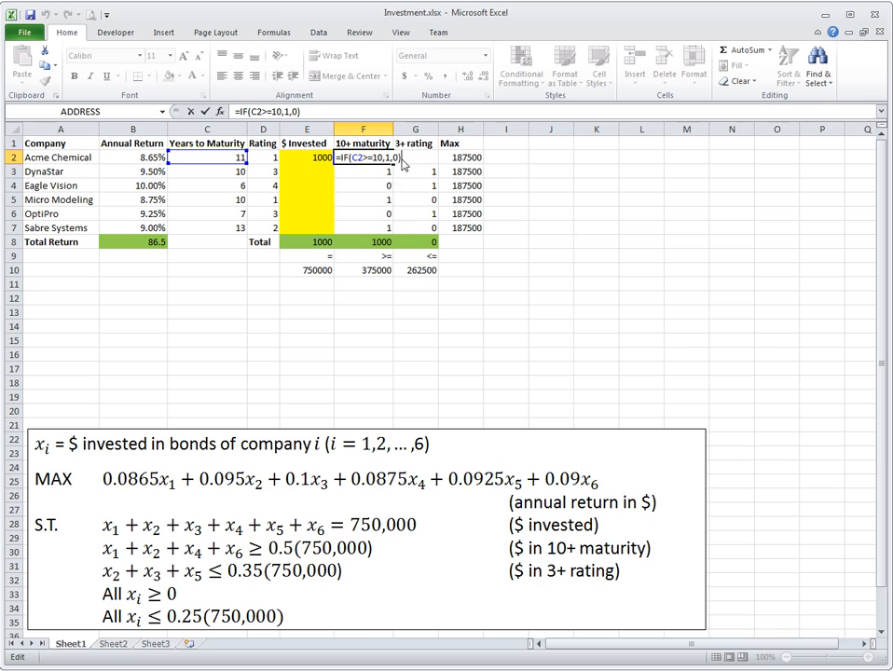
key(ctrl+Return)
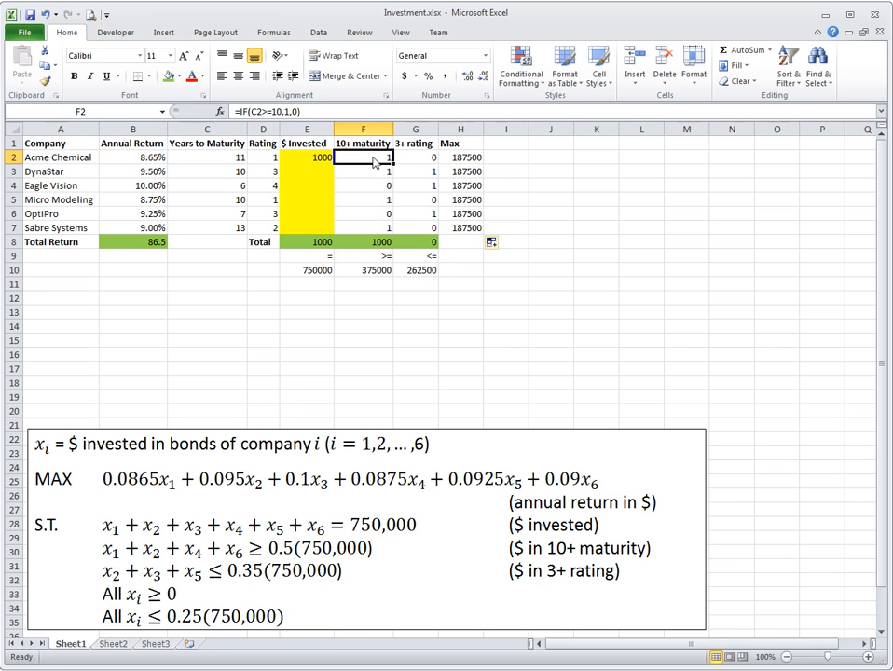
key(F2)
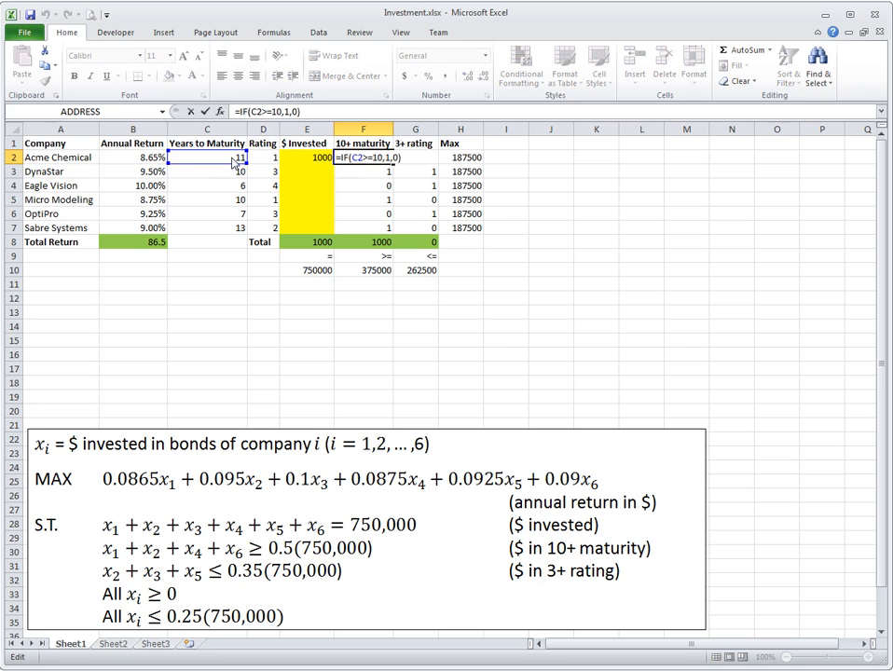
key(Escape)
click(410, 158)
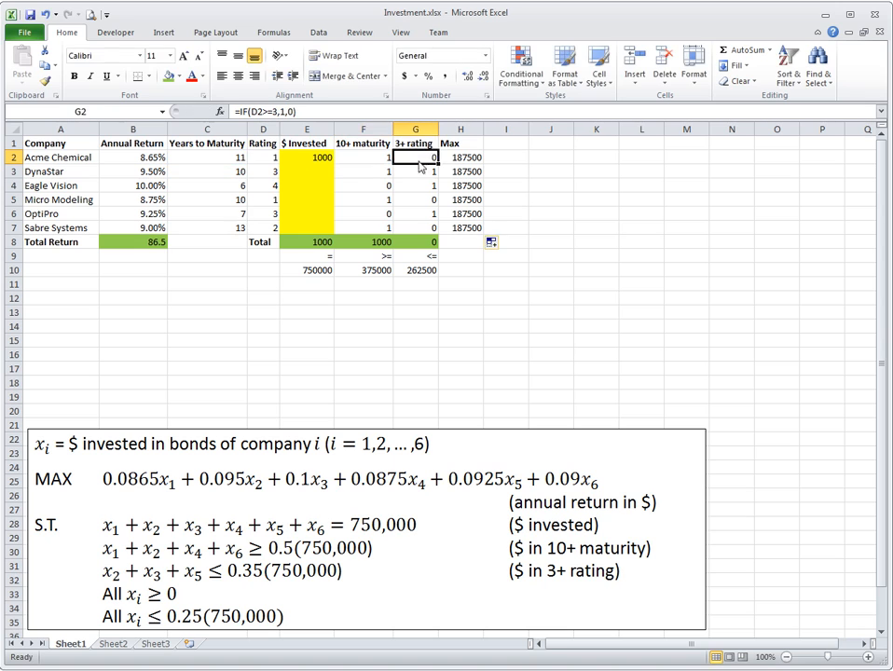
key(F2)
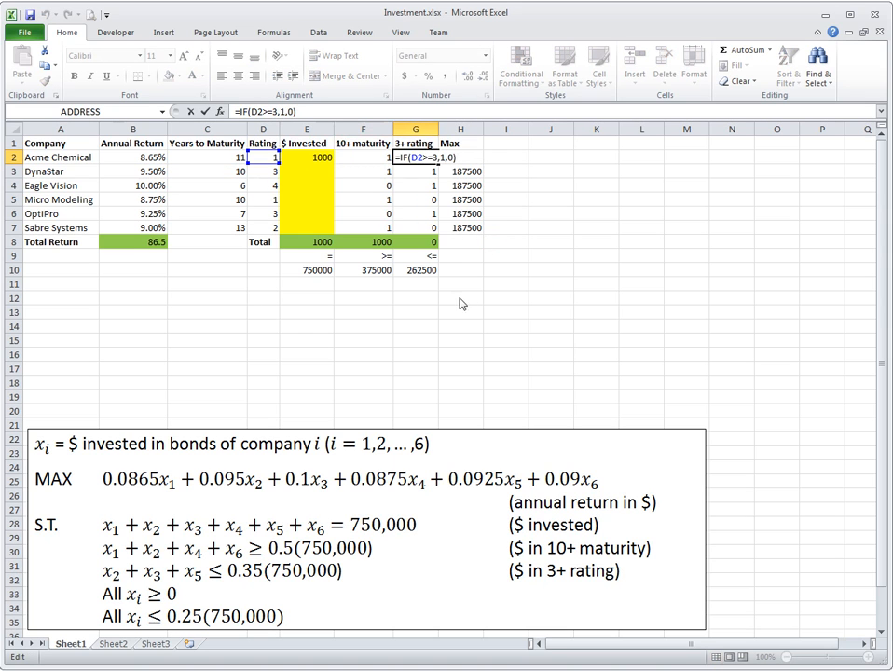
key(Escape)
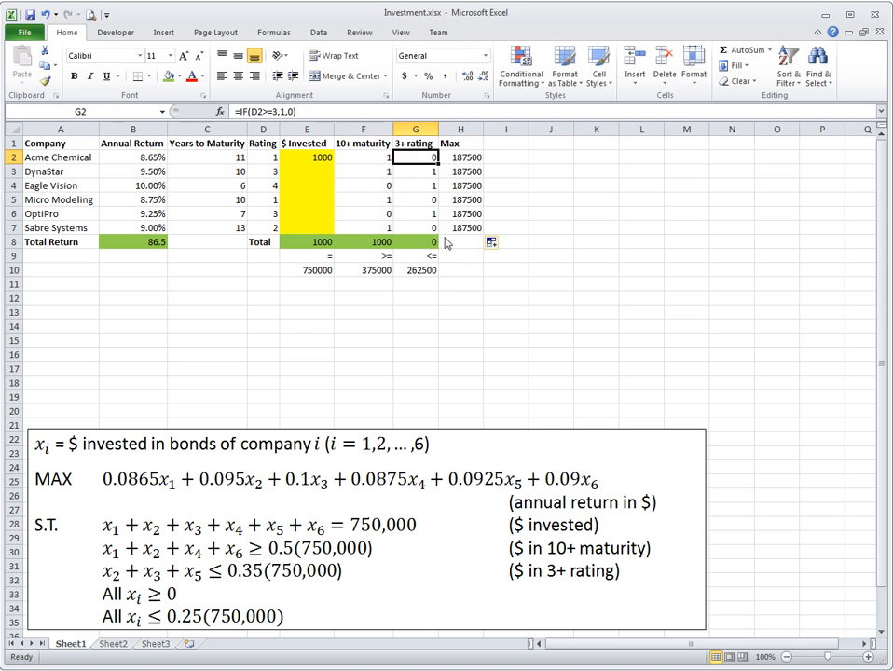
Review the total formulas in E8:G8, the total return formula in B8, the decision cells E2:E7 and the Max limits in H2:H7
click(312, 248)
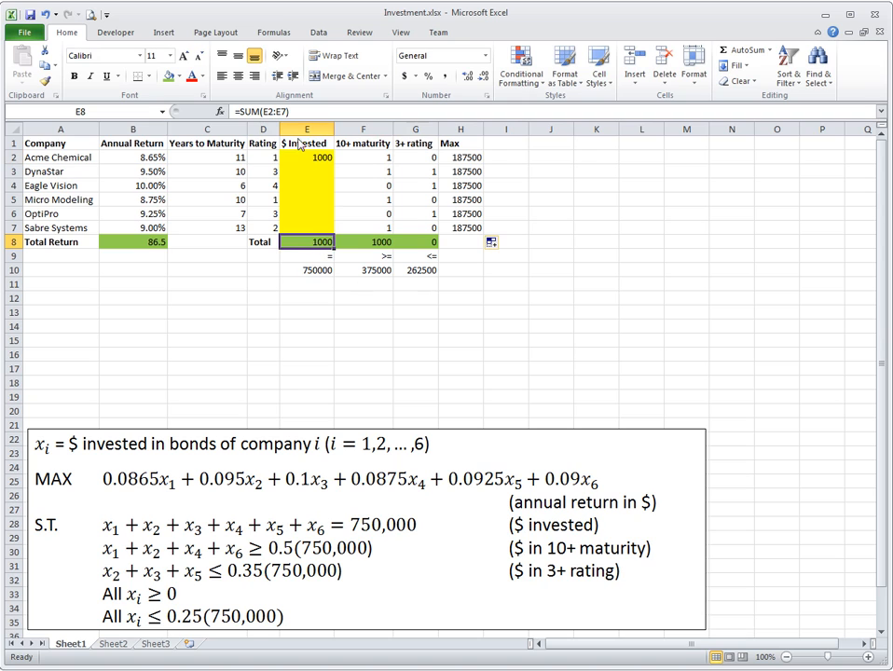
click(362, 245)
key(F2)
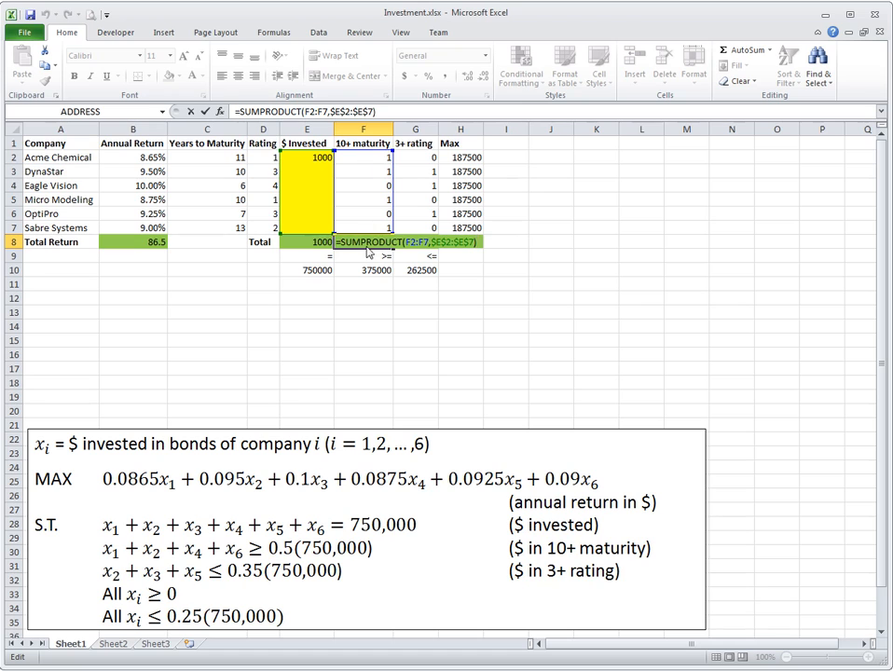
key(Escape)
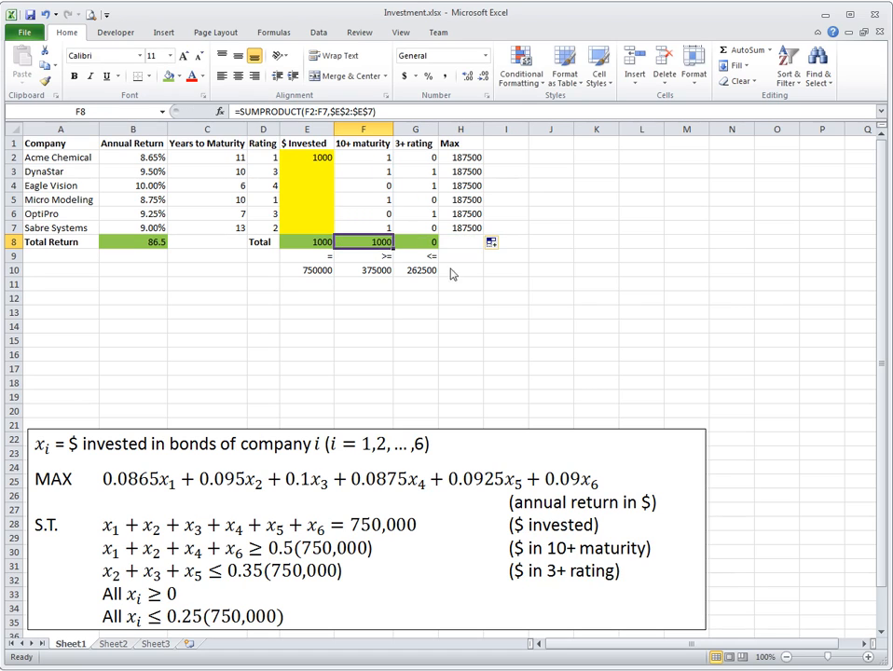
click(138, 242)
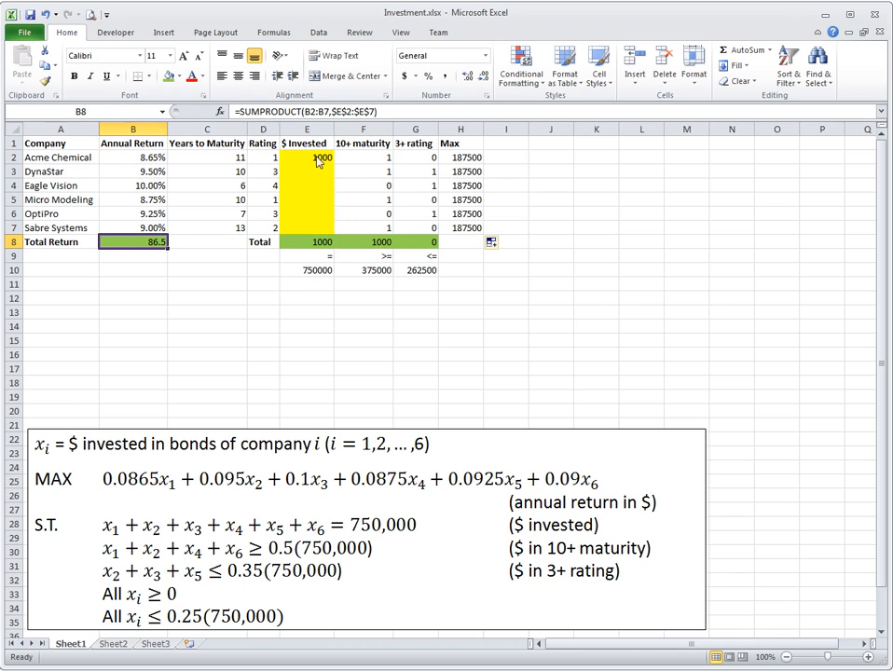
drag(319, 160, 322, 226)
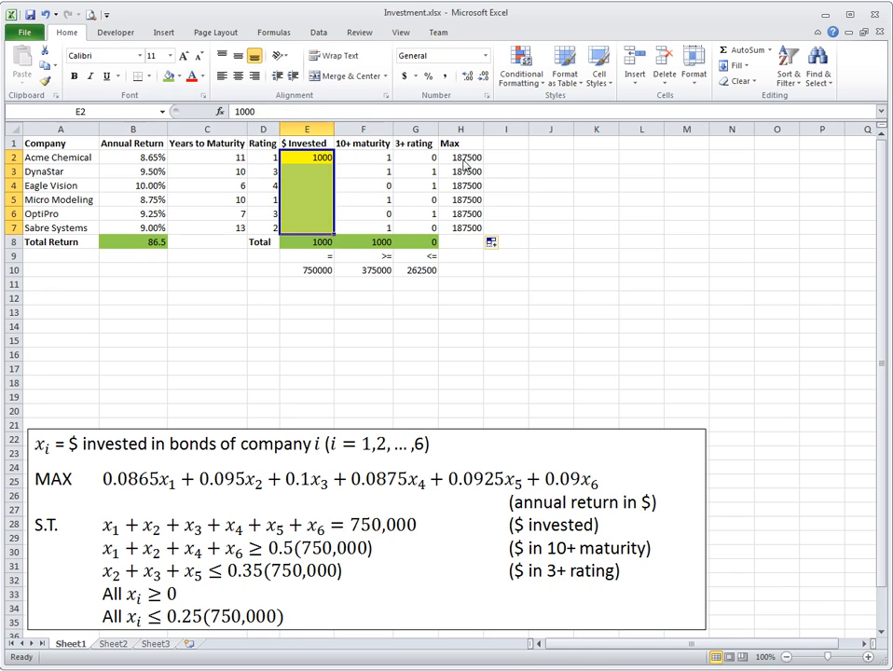
drag(428, 244, 291, 243)
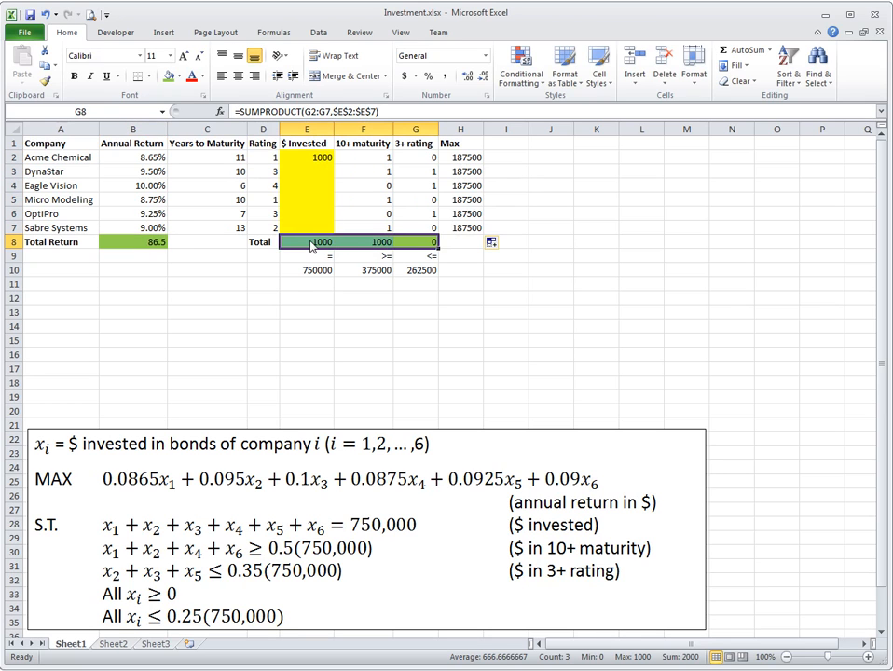
click(312, 244)
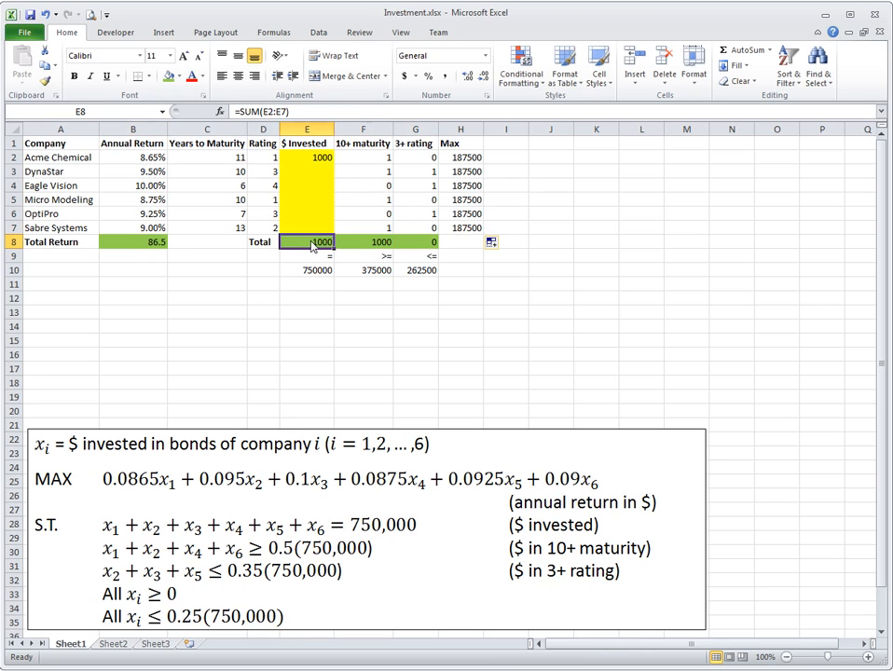
click(464, 160)
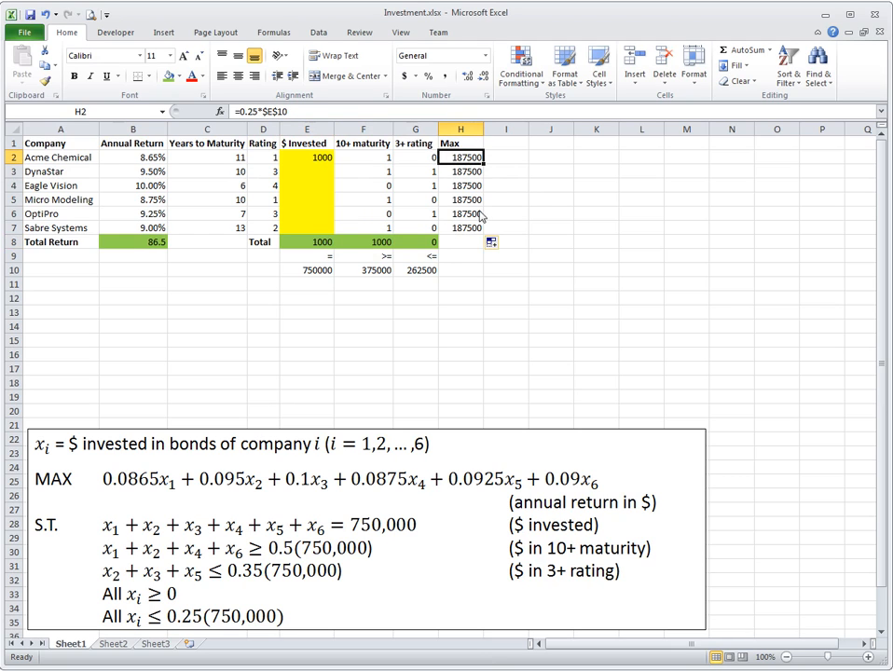
drag(463, 226, 462, 156)
click(470, 167)
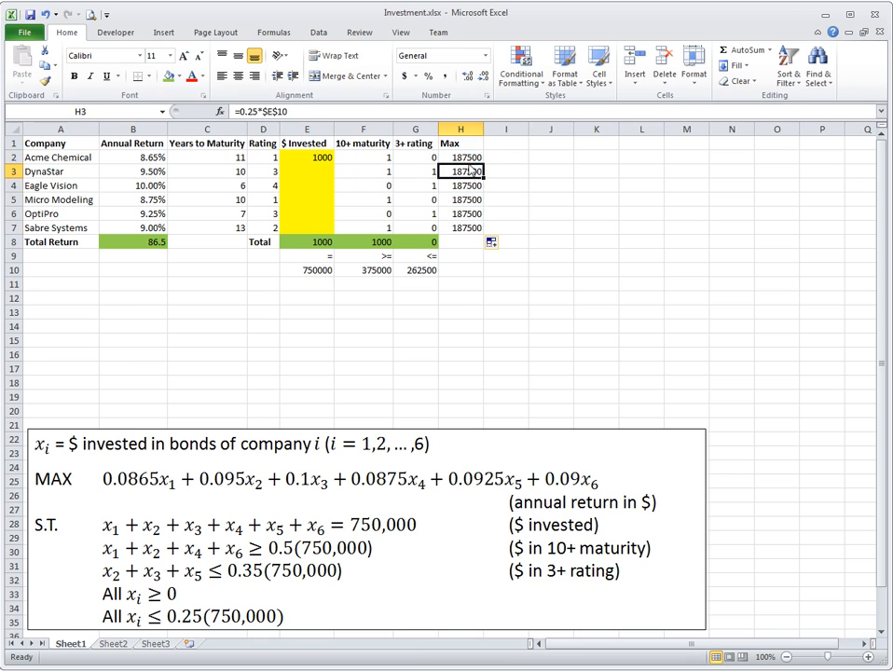
click(459, 159)
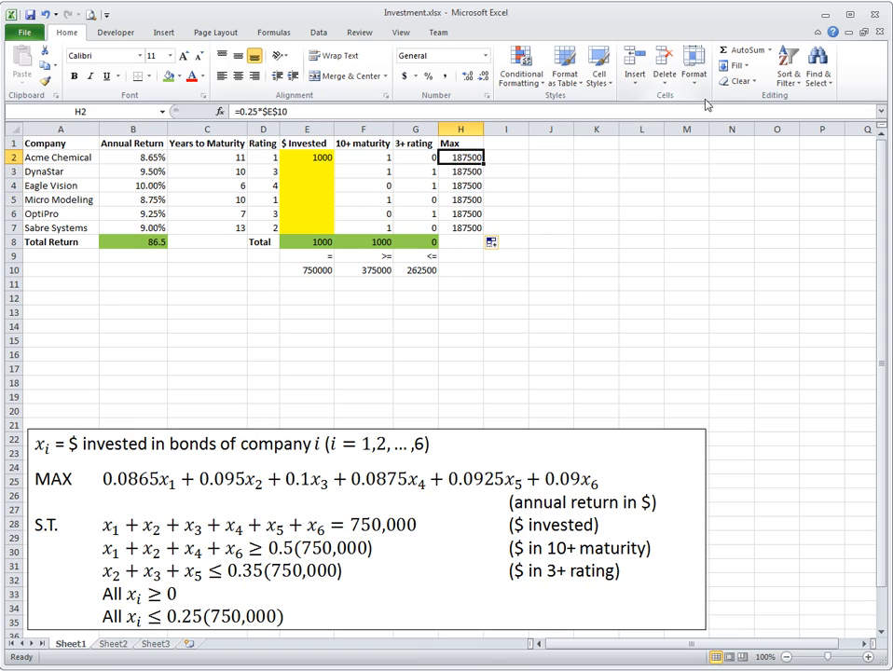
Open Solver to review its objective, variable cells and existing constraints, and close it without solving
click(318, 31)
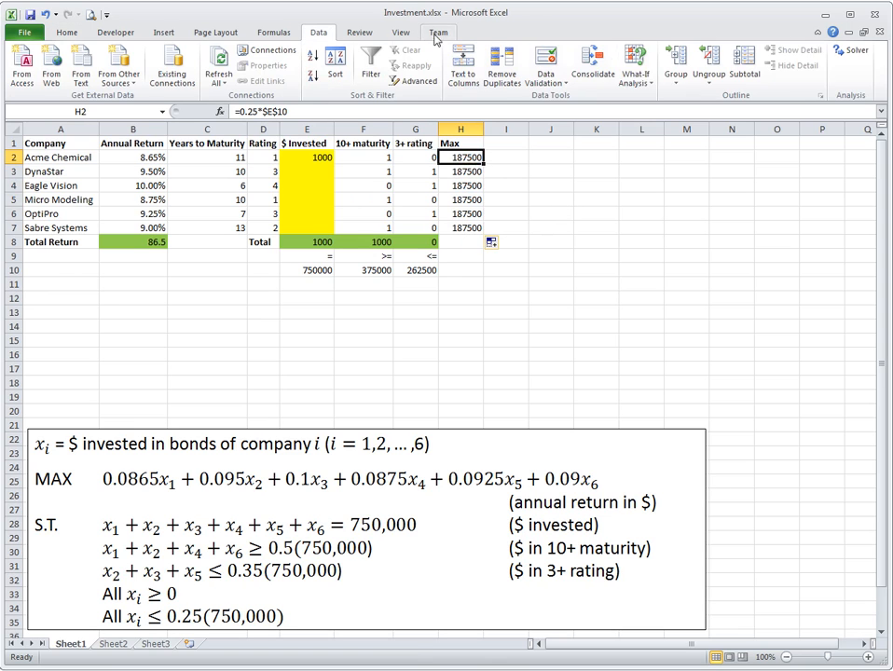
click(856, 50)
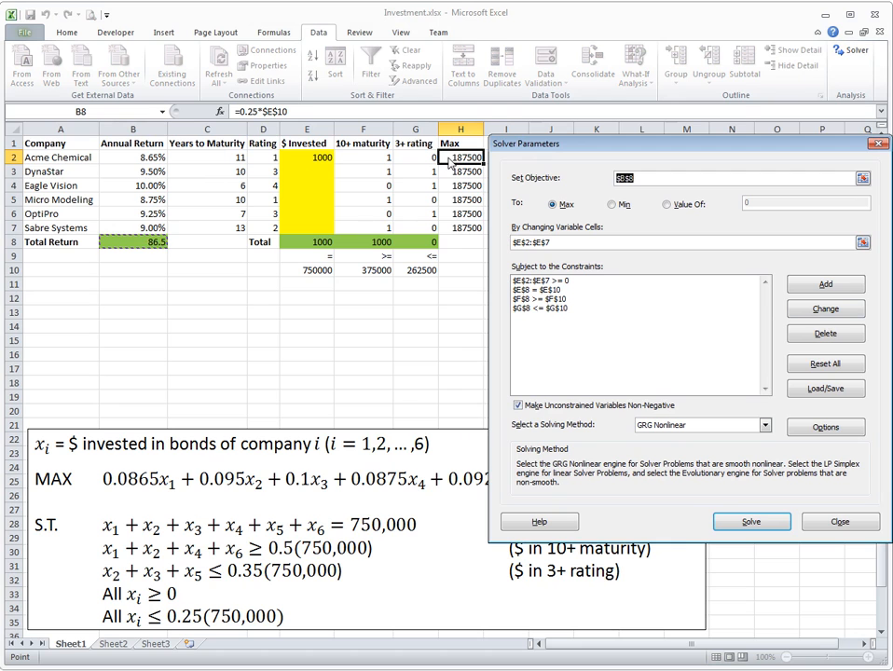
key(Escape)
Inspect the 10+ maturity total formula in F8, and review Solver's budget constraint $E$8 = $E$10 without changing it
double_click(383, 246)
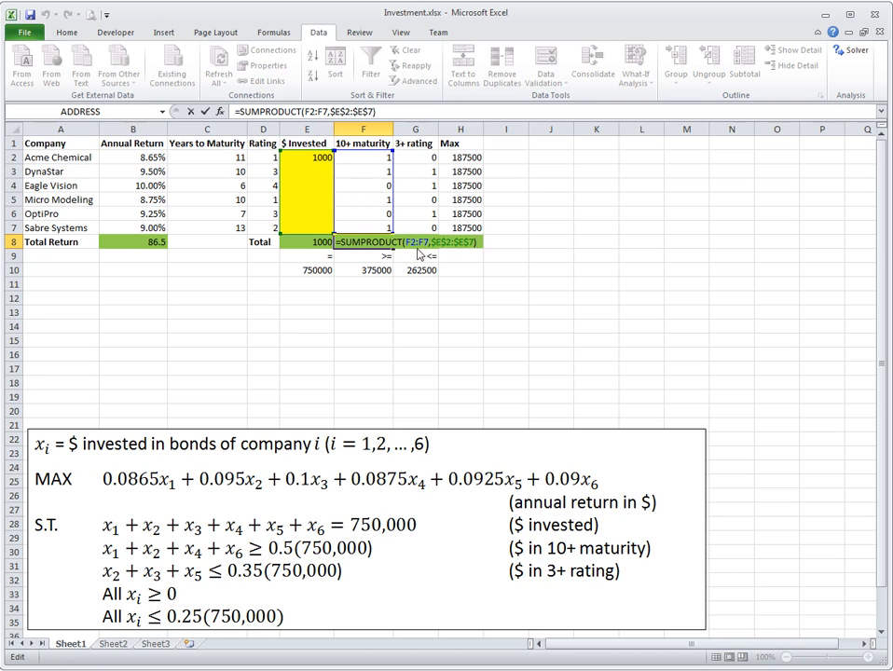
key(ctrl+Return)
click(851, 50)
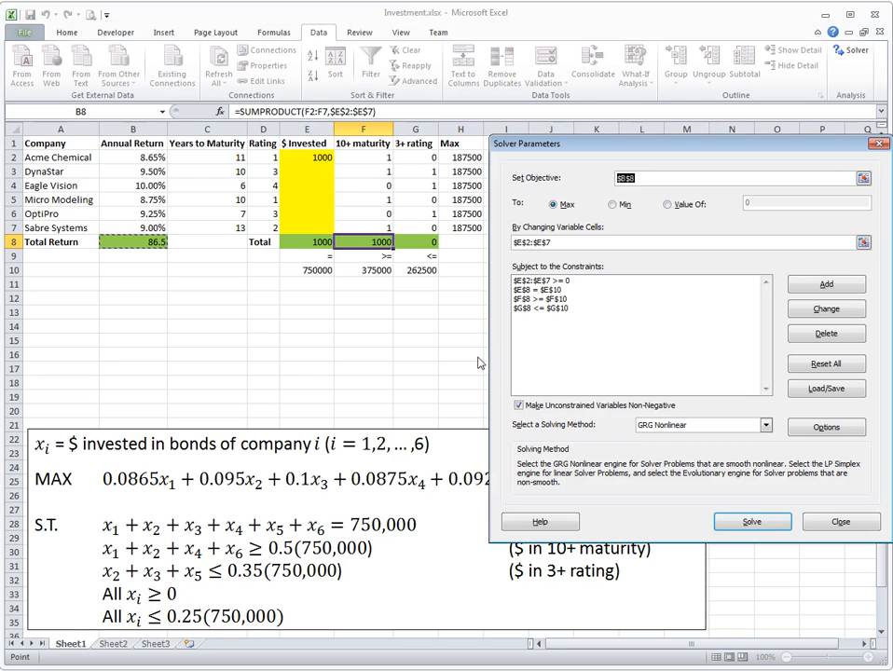
click(551, 290)
click(829, 310)
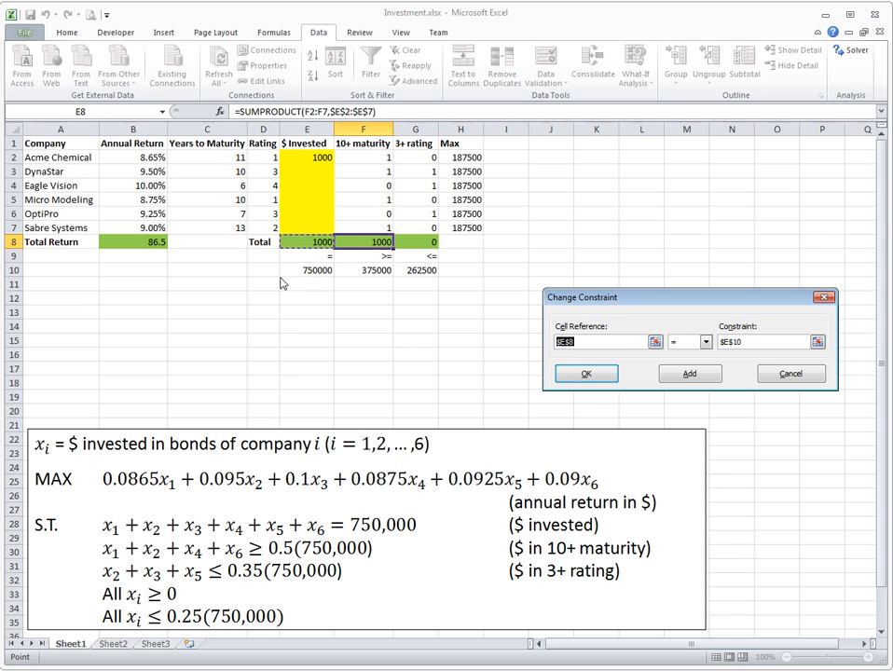
key(Tab)
key(Tab)
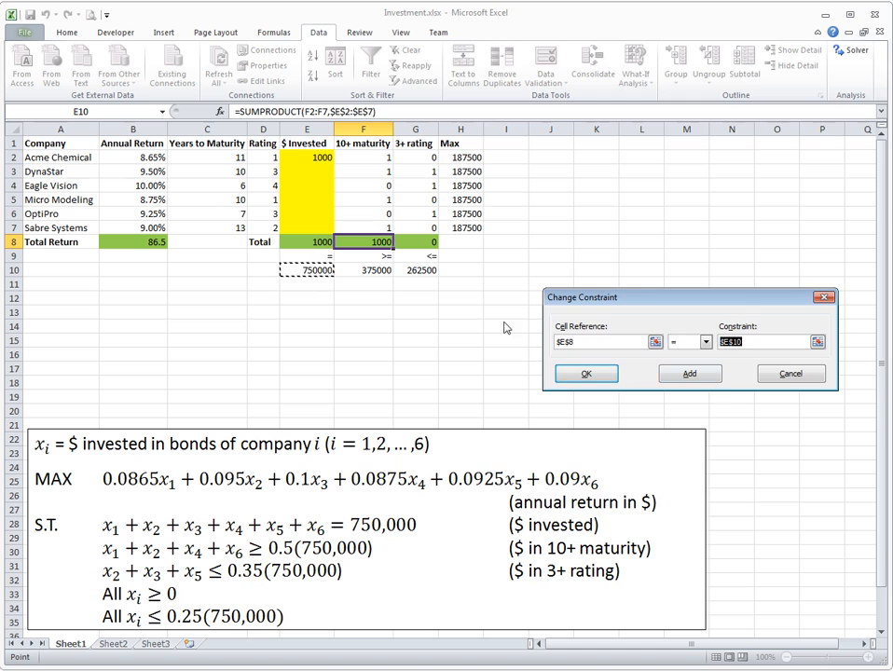
click(792, 373)
Review both sides of Solver's 10+ maturity constraint $F$8 >= $F$10, leaving it as it is
click(559, 298)
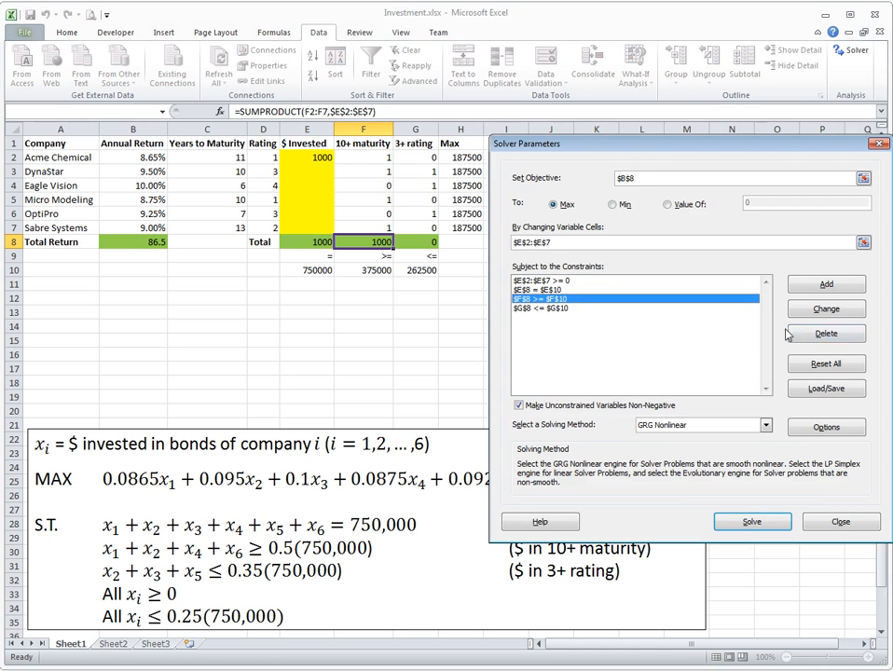
click(815, 314)
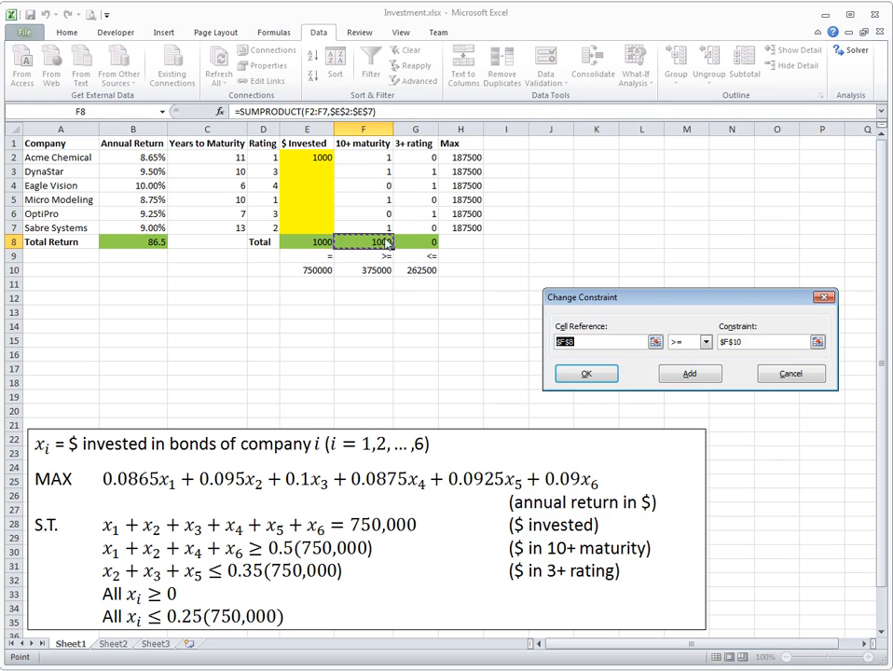
key(Tab)
key(Tab)
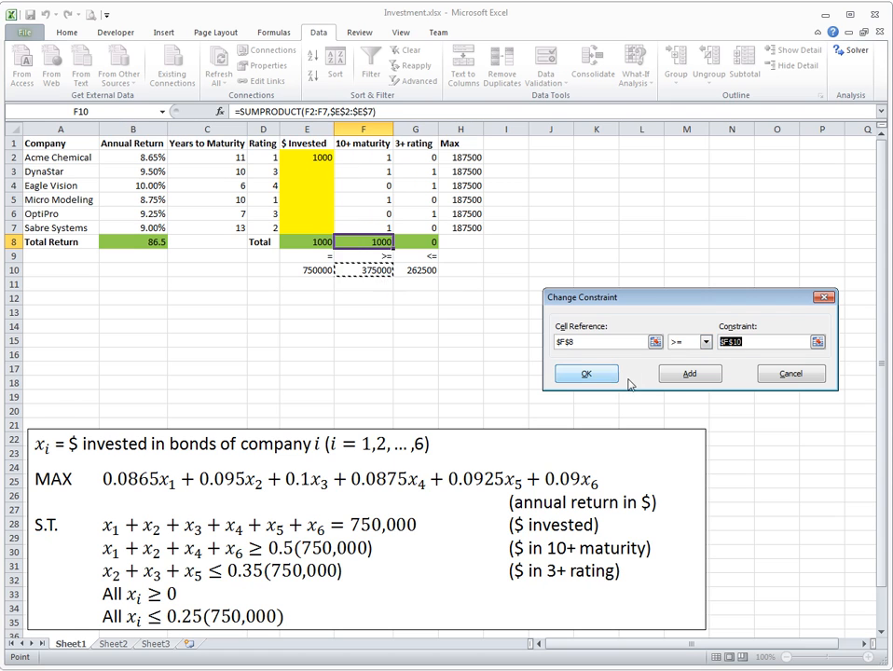
click(790, 373)
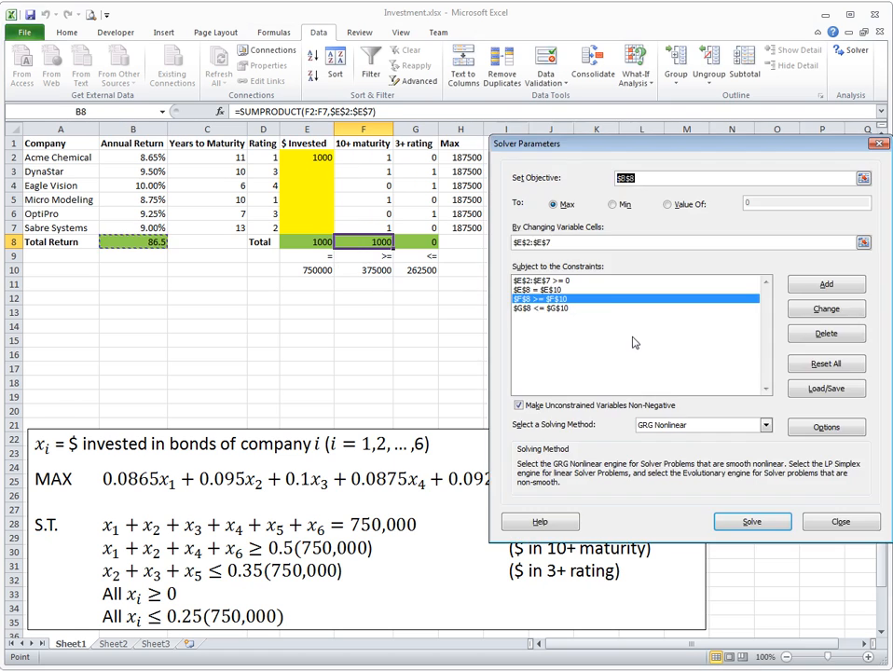
Review both sides of Solver's 3+ rating constraint $G$8 <= $G$10, leaving it as it is
click(842, 311)
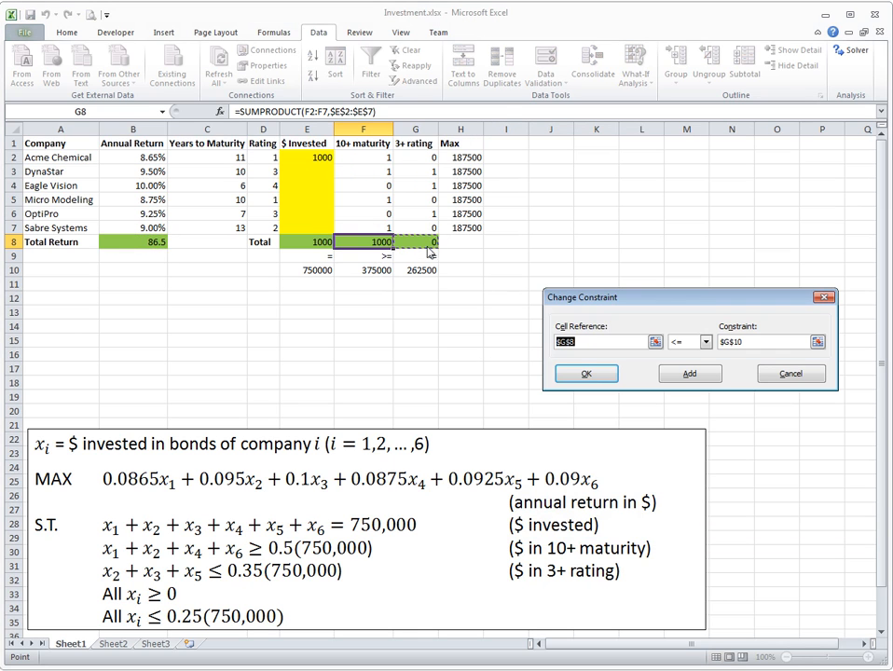
key(Tab)
key(Tab)
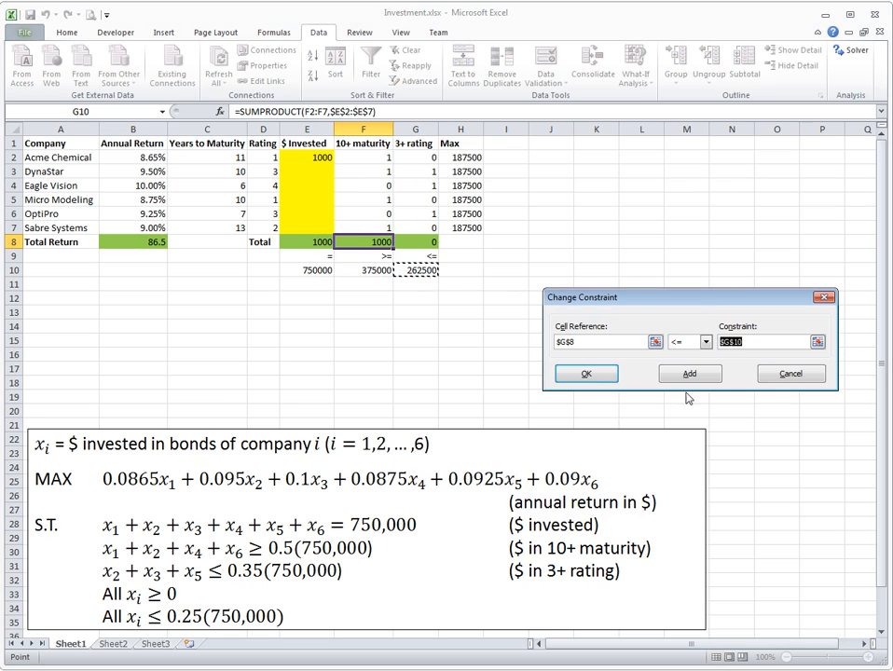
click(776, 382)
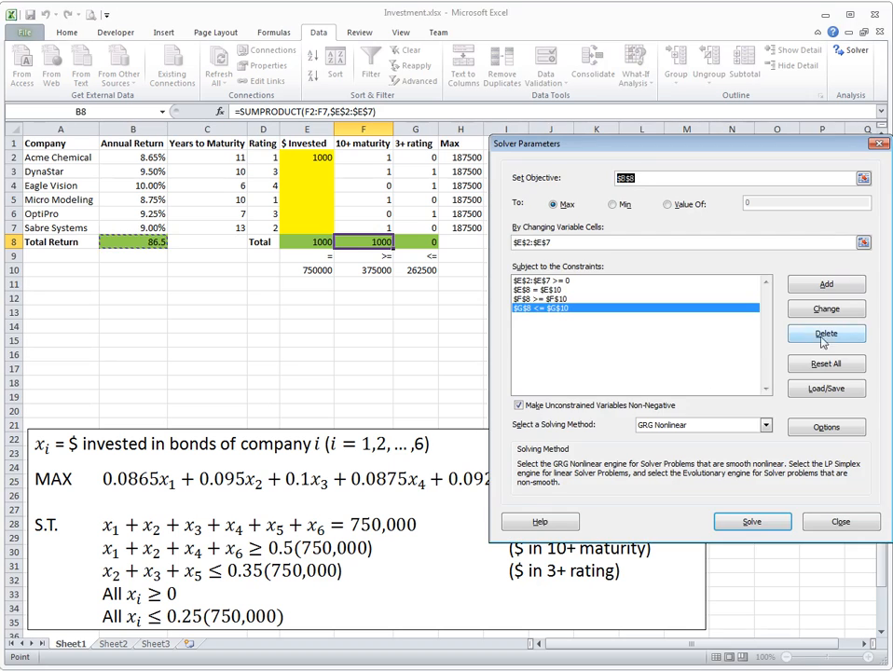
Add a Solver constraint limiting each company's investment, $E$2:$E$7 <= $H$2:$H$7
click(811, 231)
drag(326, 160, 326, 227)
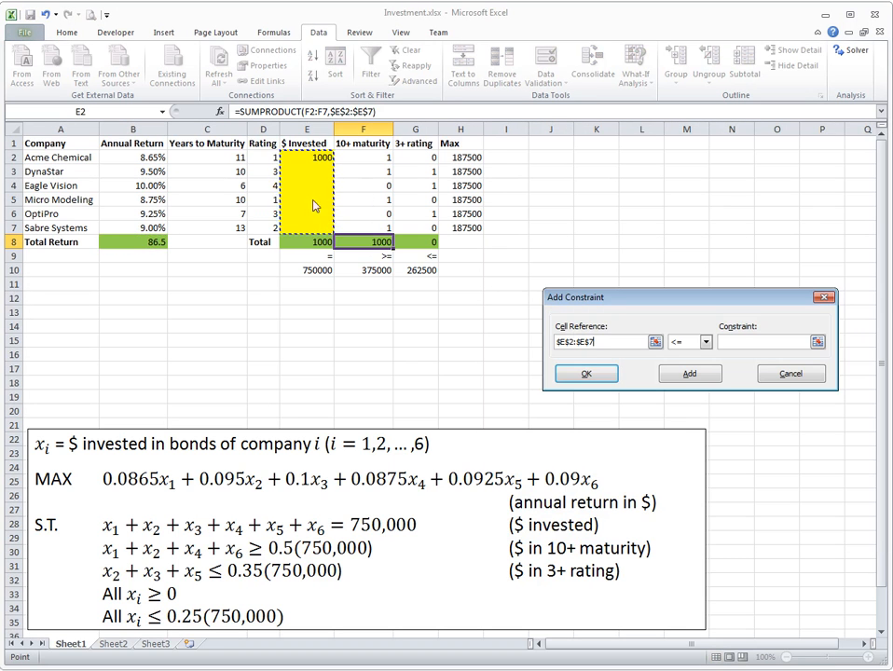
click(673, 342)
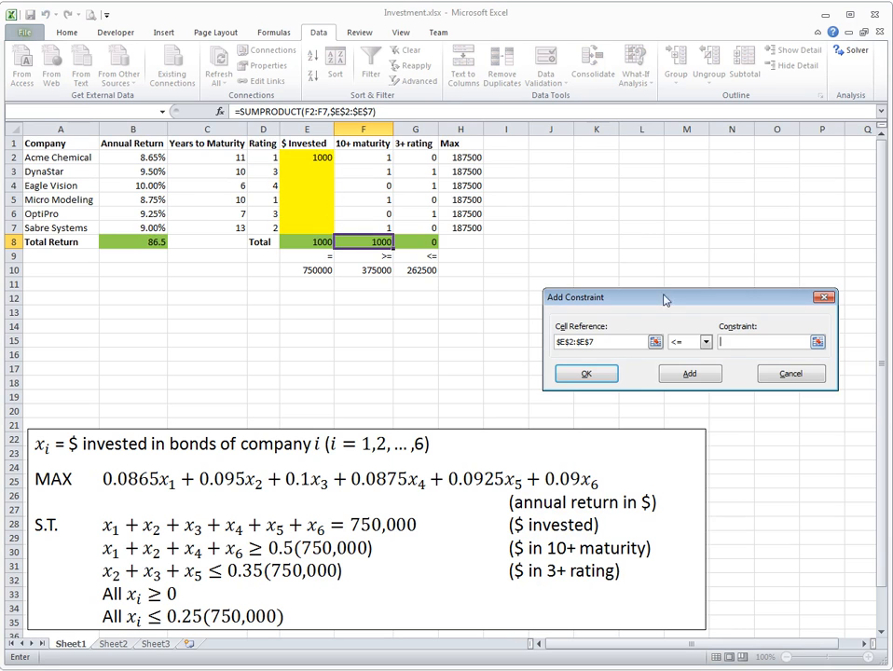
drag(473, 158, 476, 229)
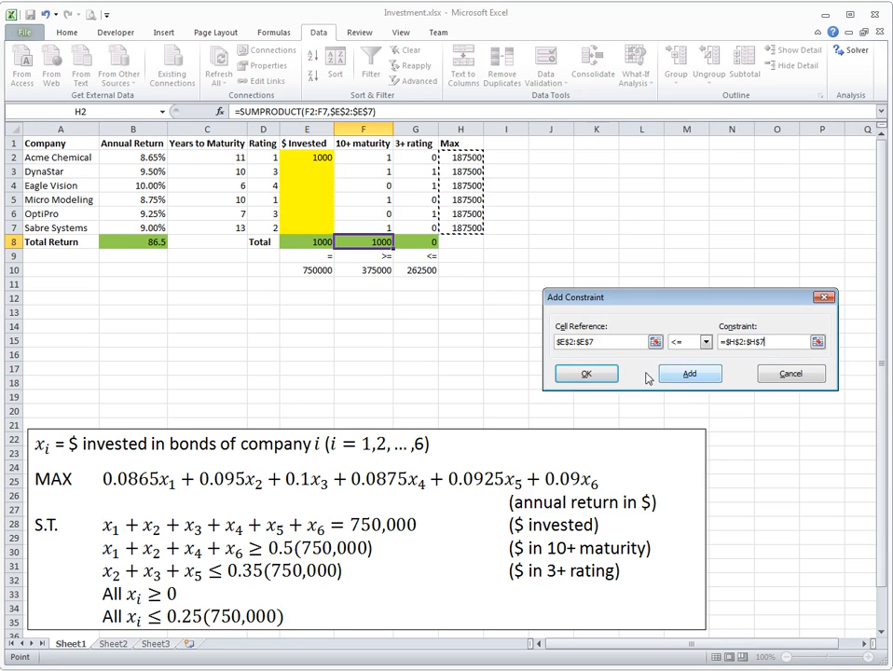
click(586, 374)
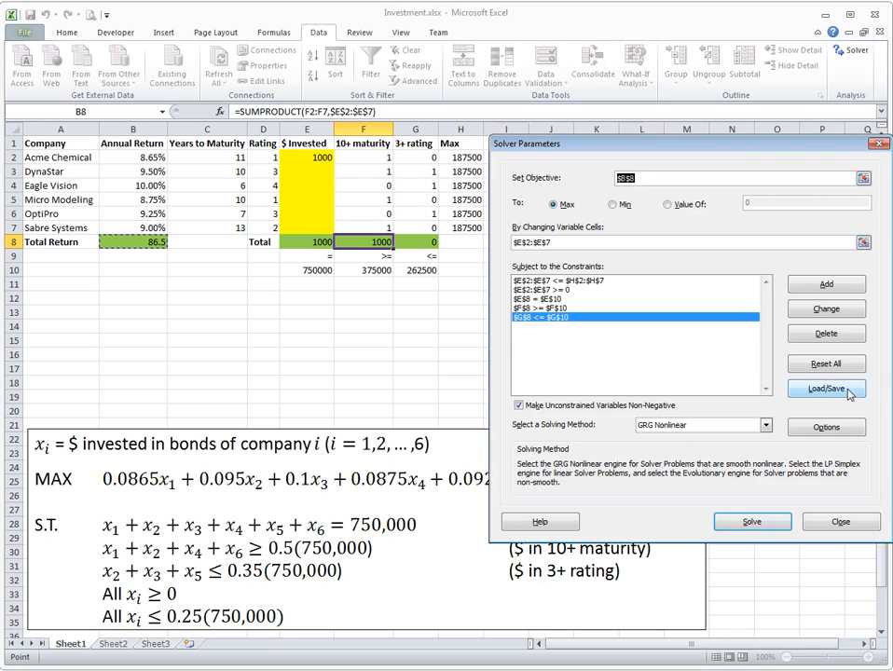
Turn off Make Unconstrained Variables Non-Negative, and solve the model with the Simplex LP method
click(519, 405)
click(736, 425)
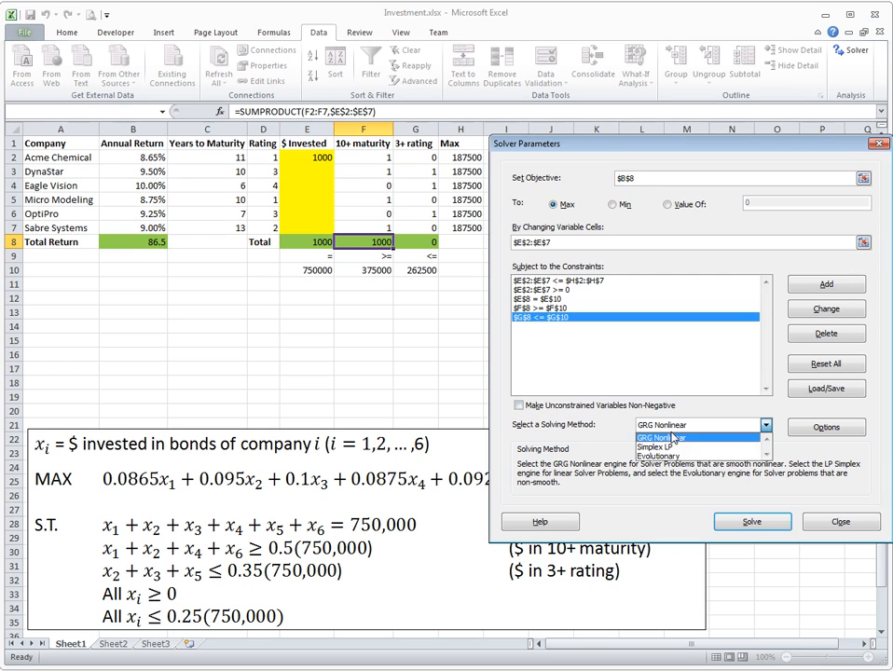
click(663, 445)
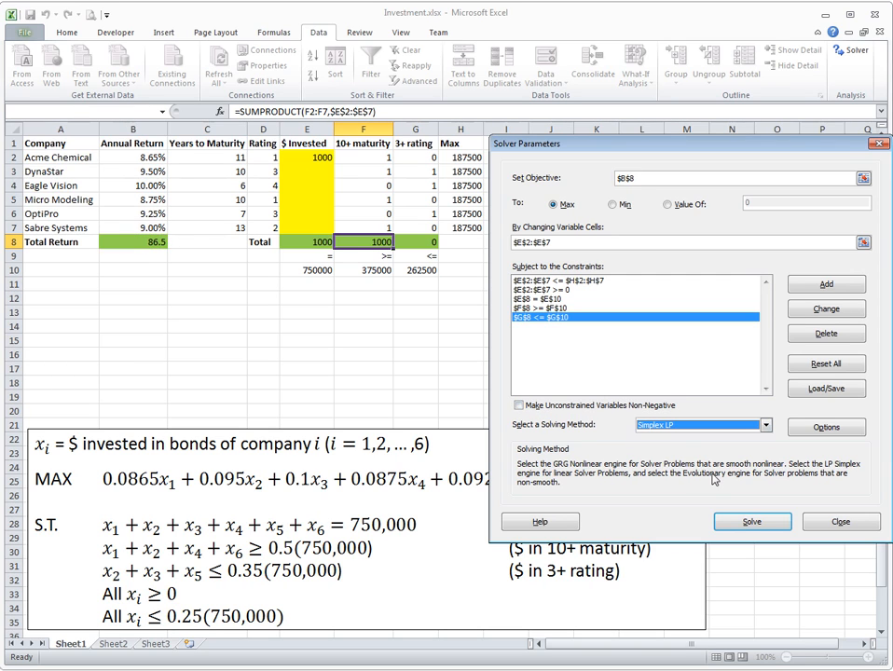
click(761, 524)
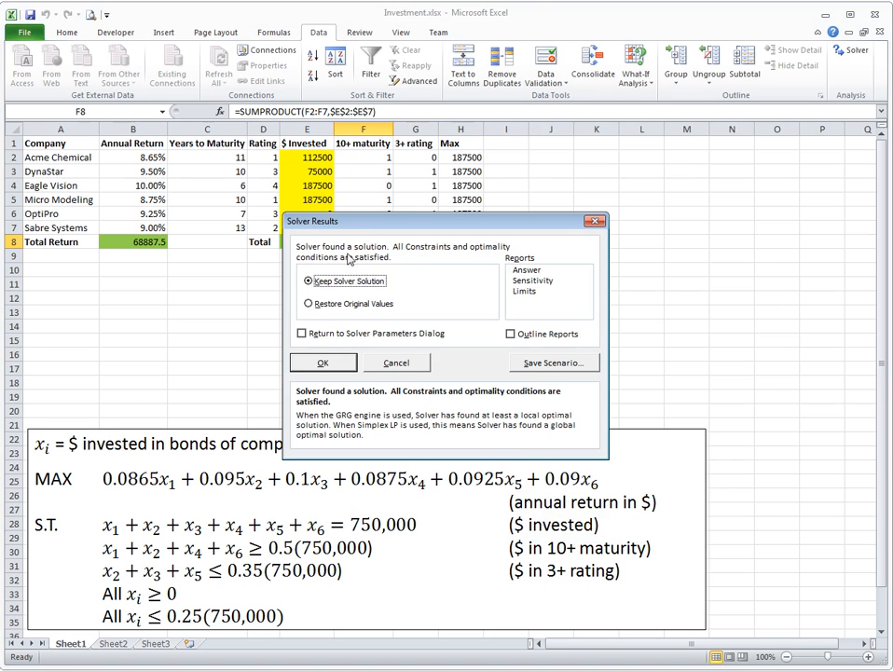
Keep the Solver solution and generate the Answer and Sensitivity reports
click(528, 272)
click(533, 282)
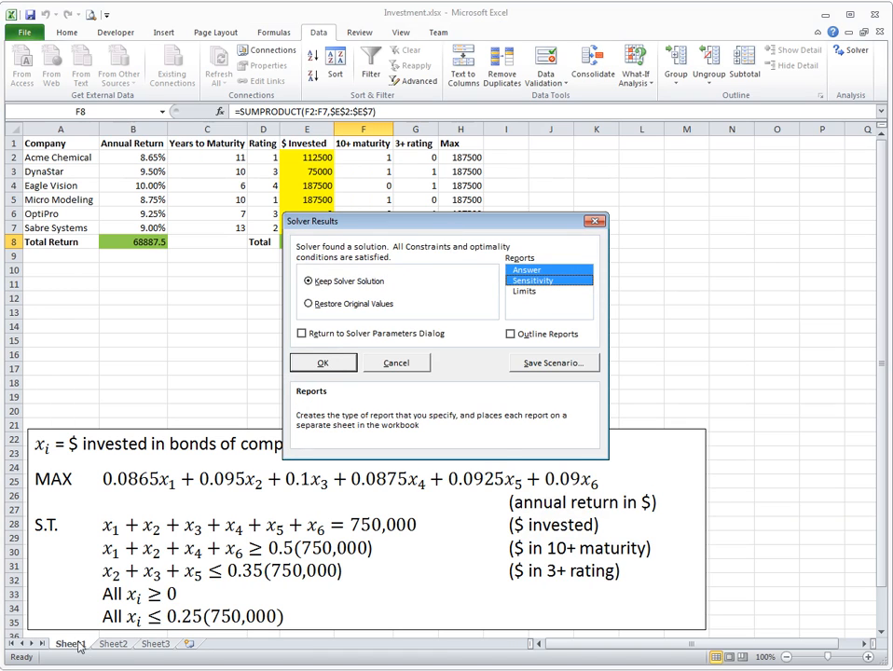
click(317, 363)
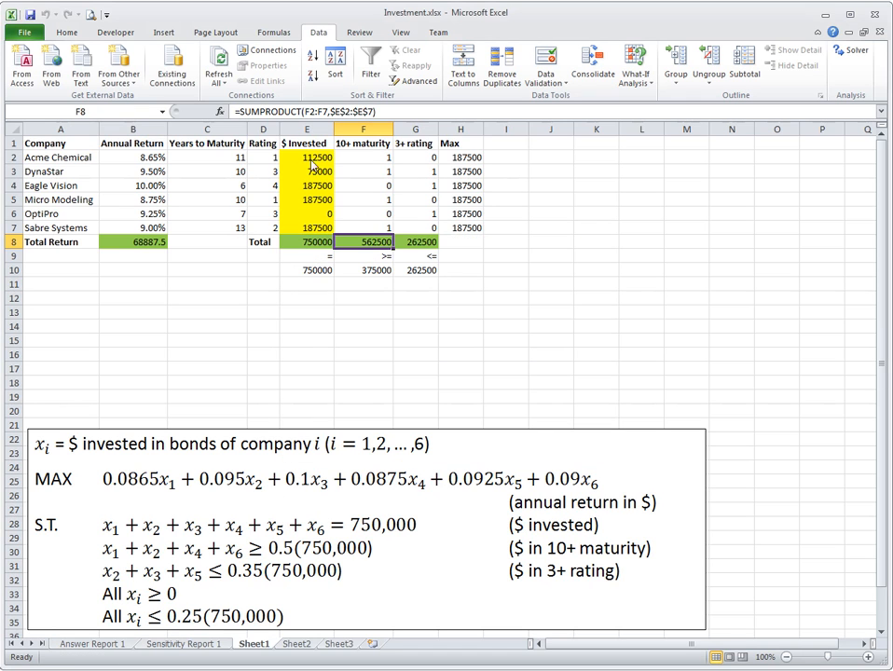
Examine the solved investment amounts in E2:E7, comparing each company's amount with its Max limit
drag(315, 161, 326, 227)
click(386, 228)
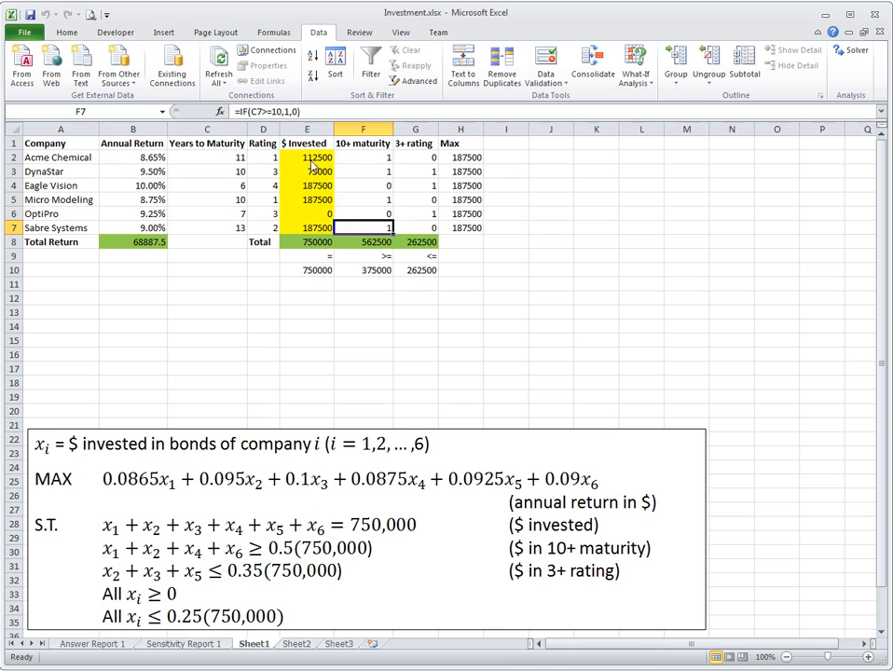
drag(315, 164, 326, 229)
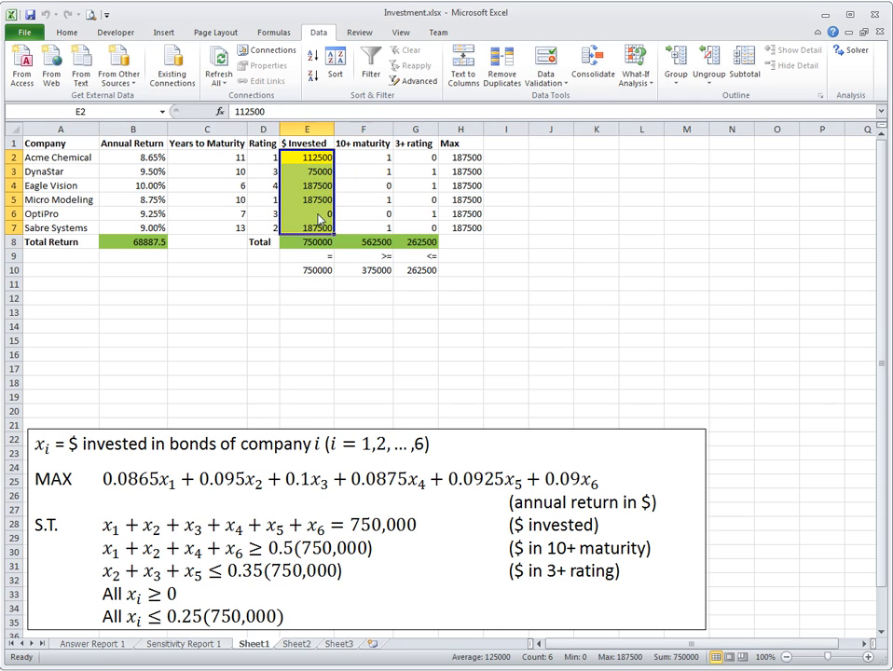
click(321, 161)
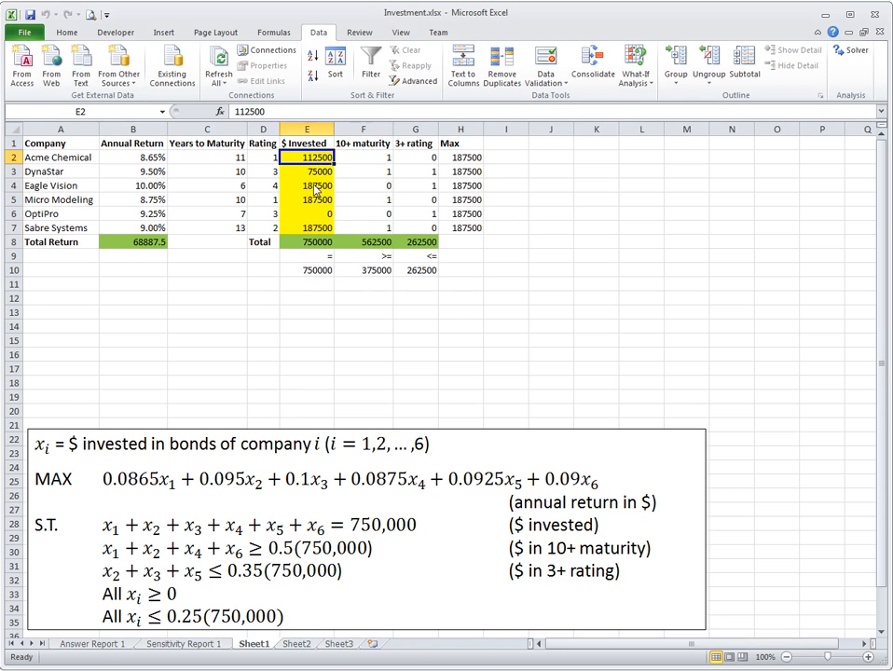
drag(317, 186, 317, 197)
click(319, 228)
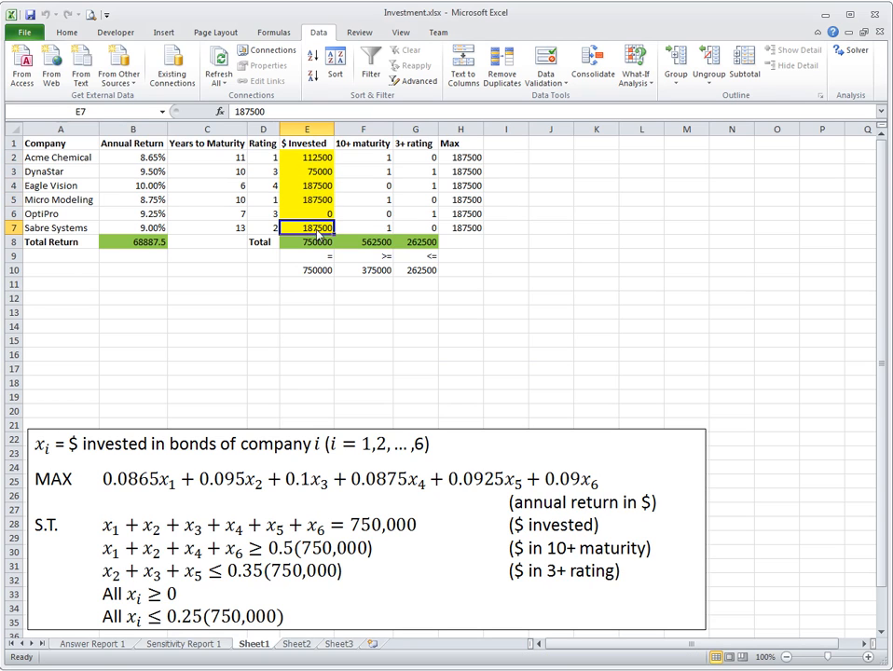
click(307, 187)
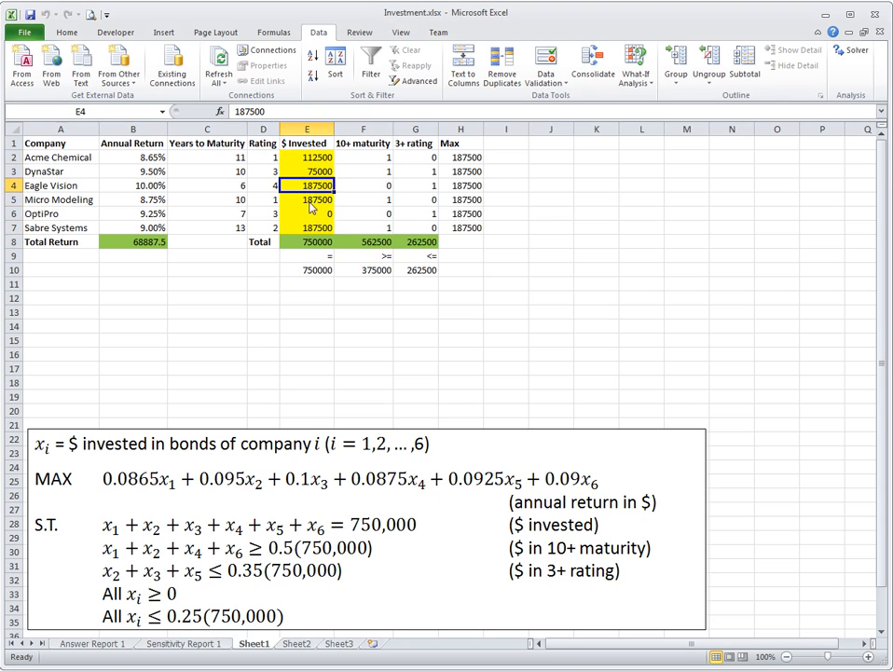
click(310, 199)
click(315, 229)
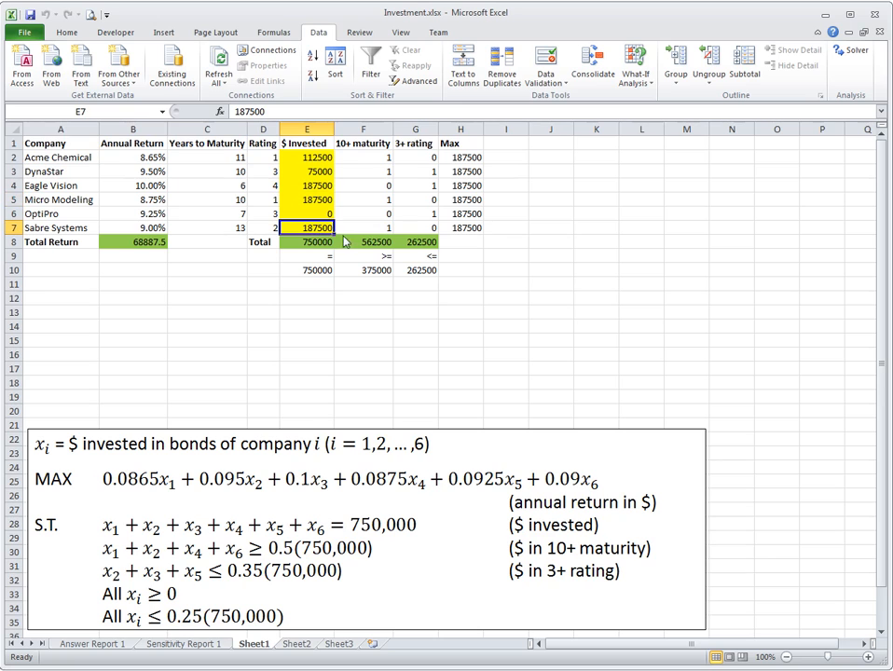
click(317, 213)
drag(322, 159, 326, 171)
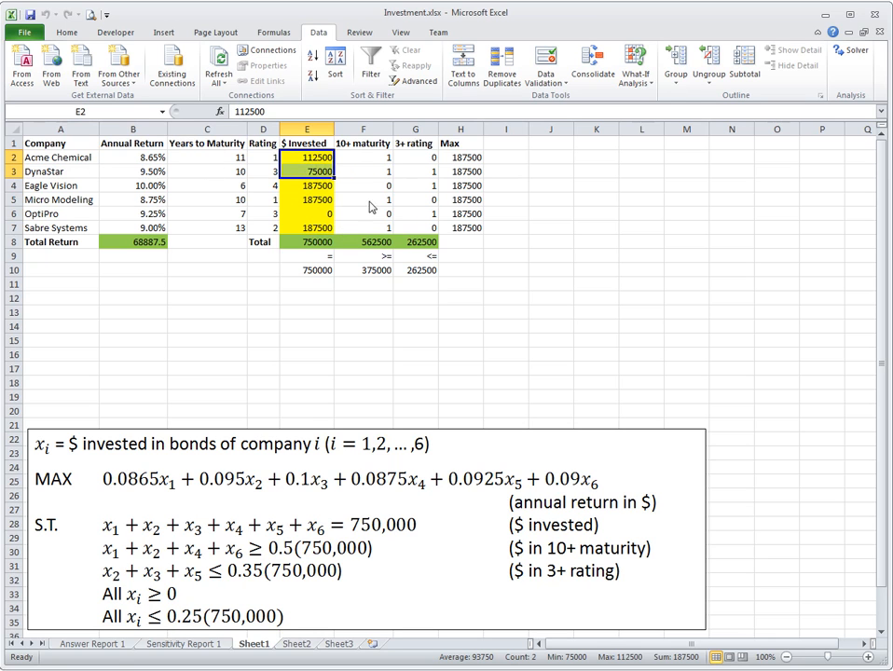
Look over Sensitivity Report 1 and Answer Report 1, and return to Sheet1
click(194, 644)
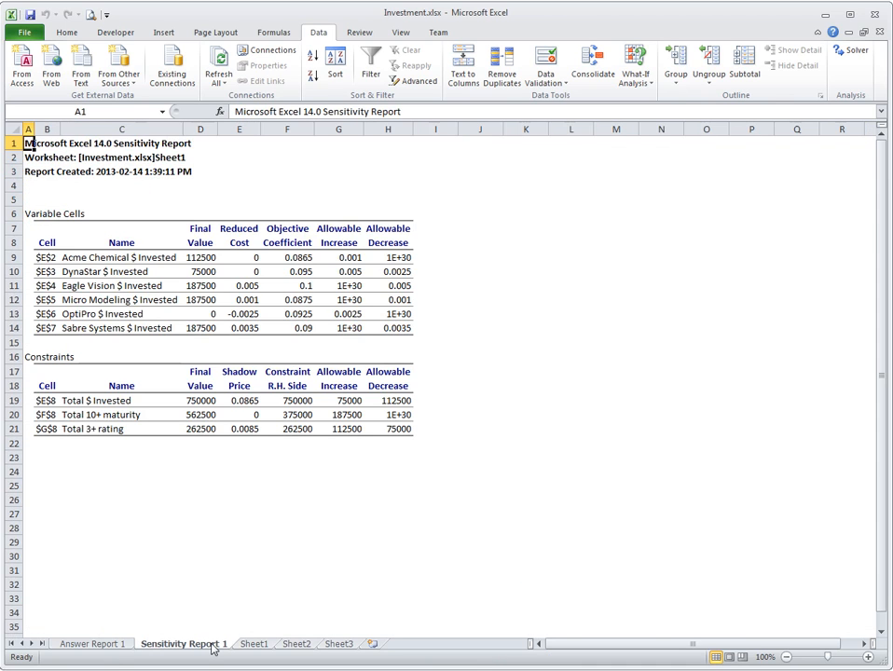
click(116, 643)
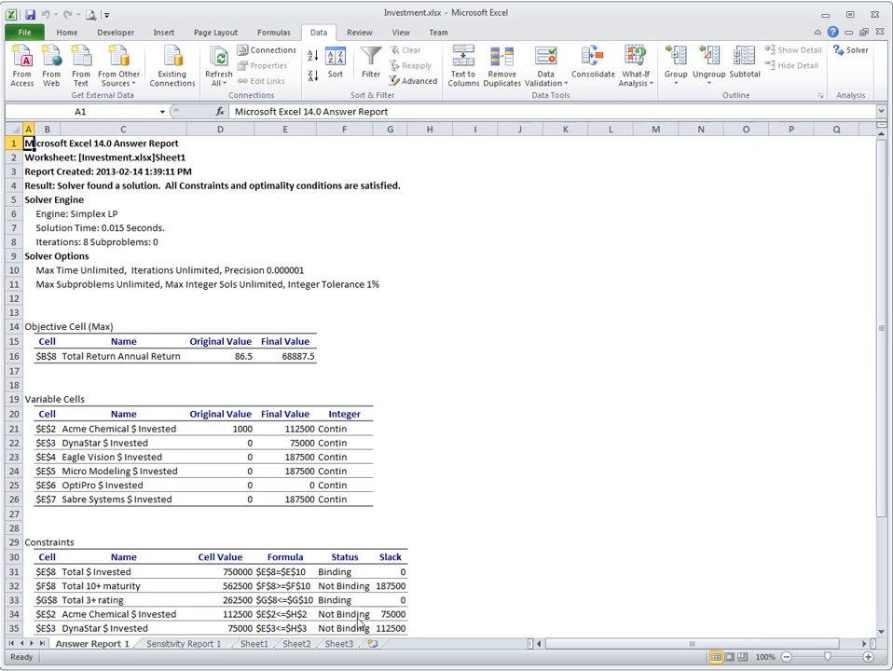
click(255, 644)
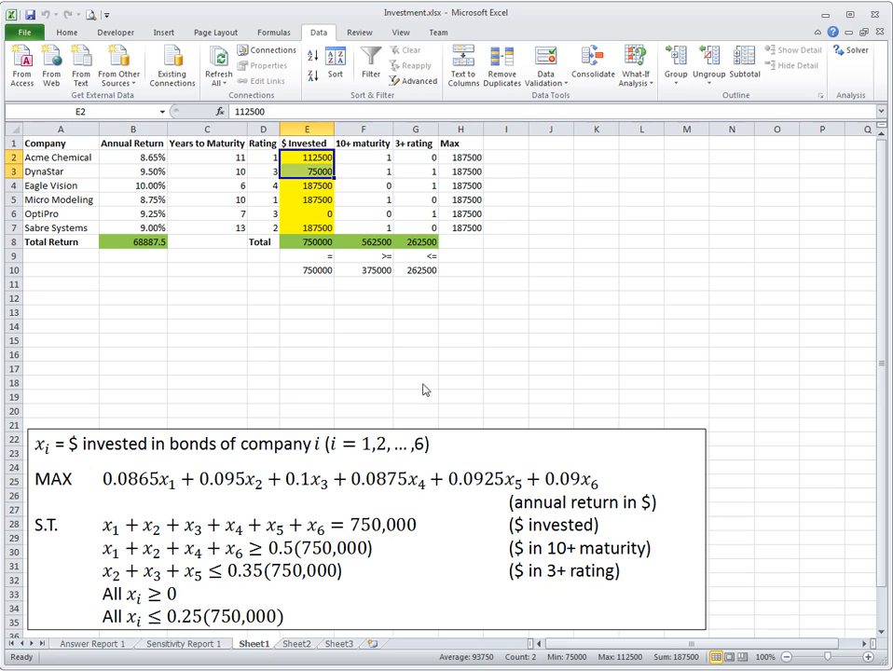
click(473, 240)
click(494, 245)
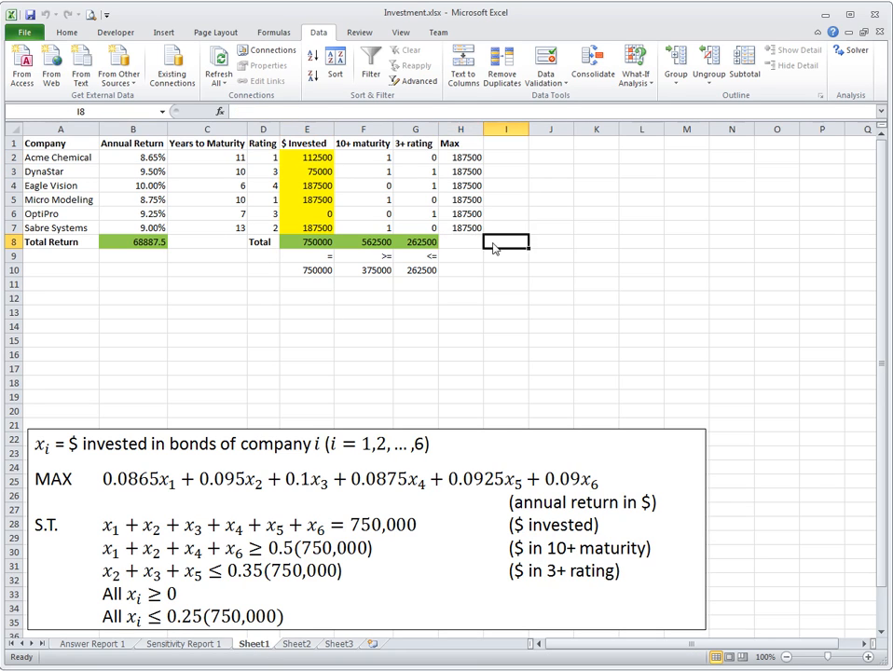
click(471, 245)
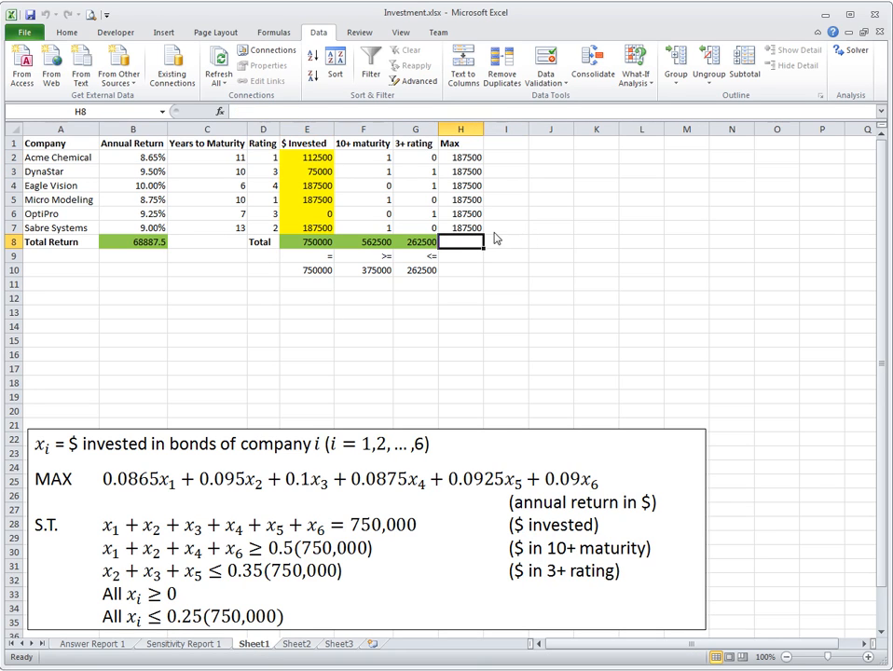